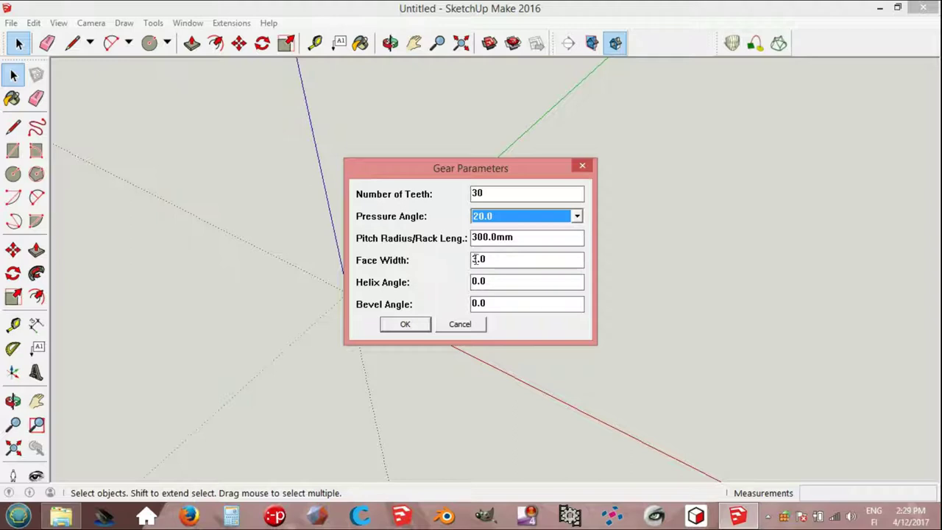
# Generate the 30-tooth gear with a 20.0 pressure angle and 300.0mm pitch radius, and explode its nested groups into loose geometry.
pyautogui.click(413, 323)
pyautogui.scroll(4, 317, 301)
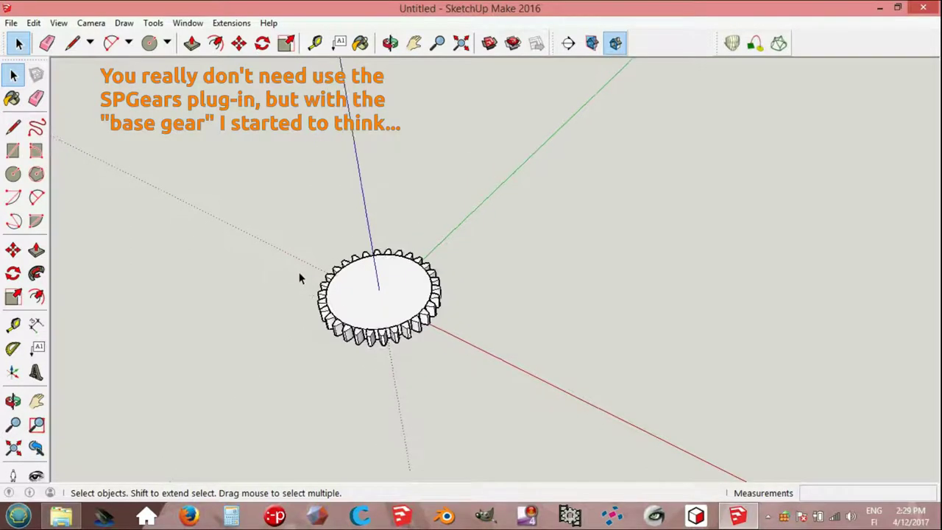
pyautogui.moveTo(279, 238); pyautogui.dragTo(590, 400)
pyautogui.rightClick(430, 329)
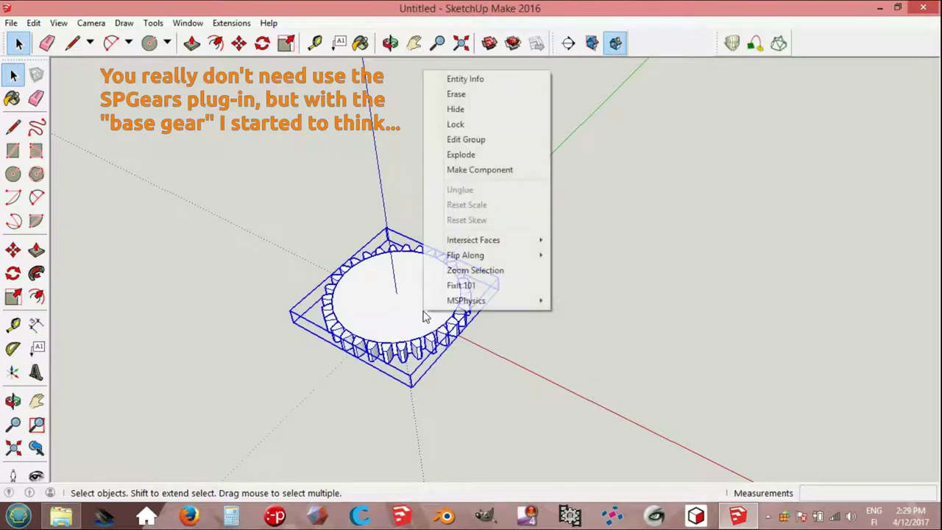
pyautogui.click(464, 155)
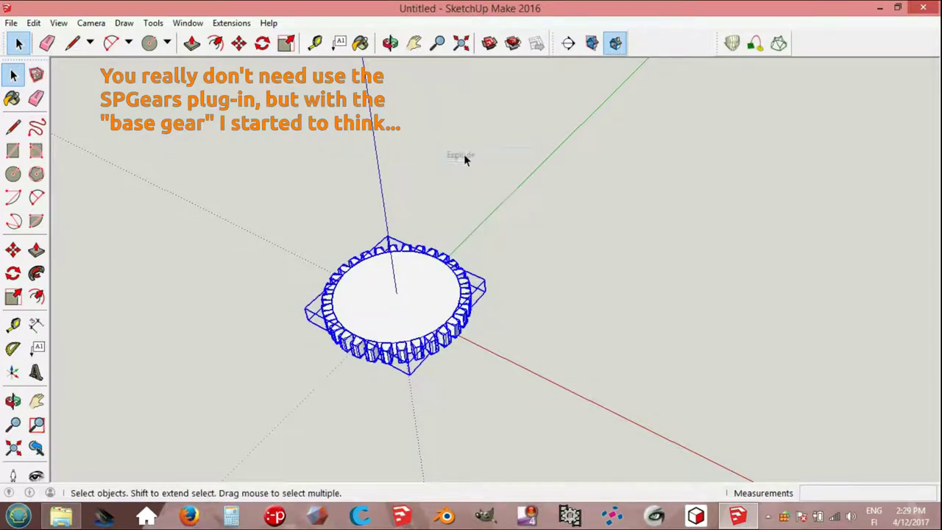
pyautogui.rightClick(421, 272)
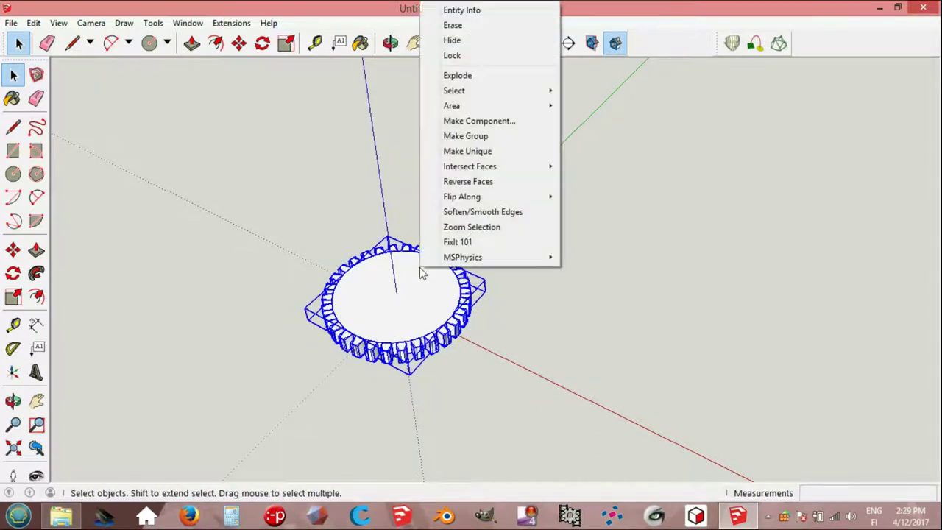
pyautogui.click(468, 78)
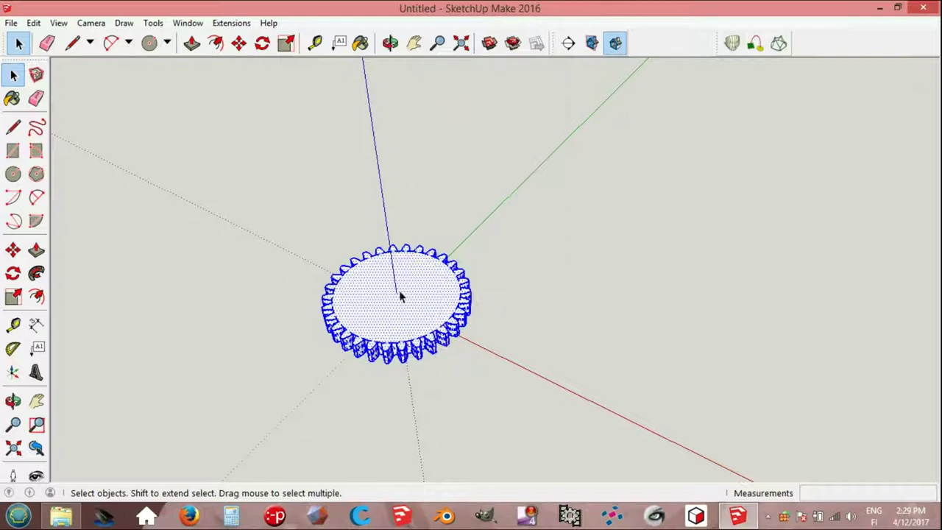
# Set the camera to the standard front view with parallel projection.
pyautogui.click(92, 24)
pyautogui.moveTo(107, 70)
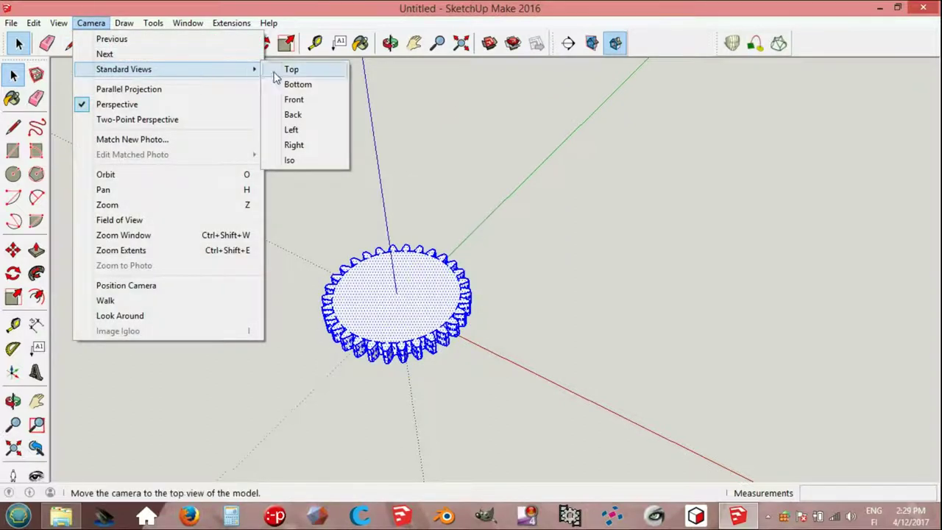
pyautogui.click(307, 100)
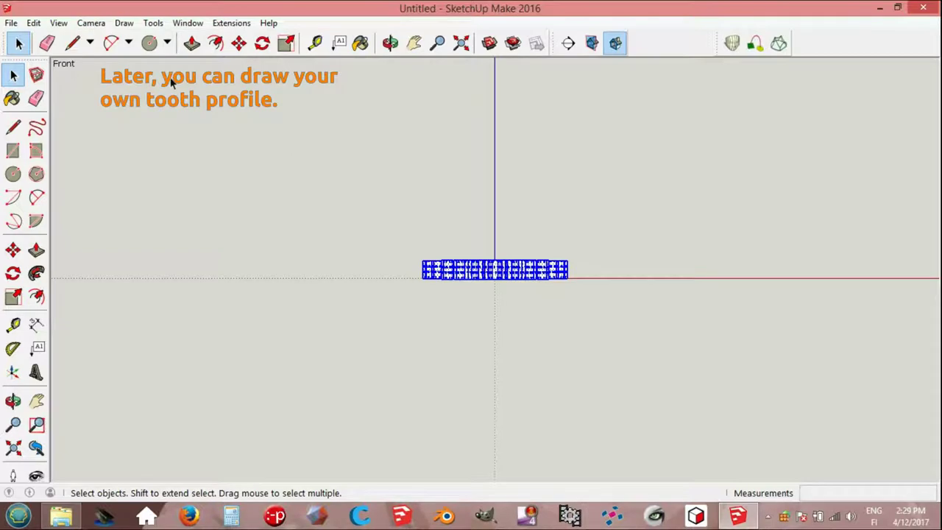
pyautogui.click(91, 23)
pyautogui.click(127, 89)
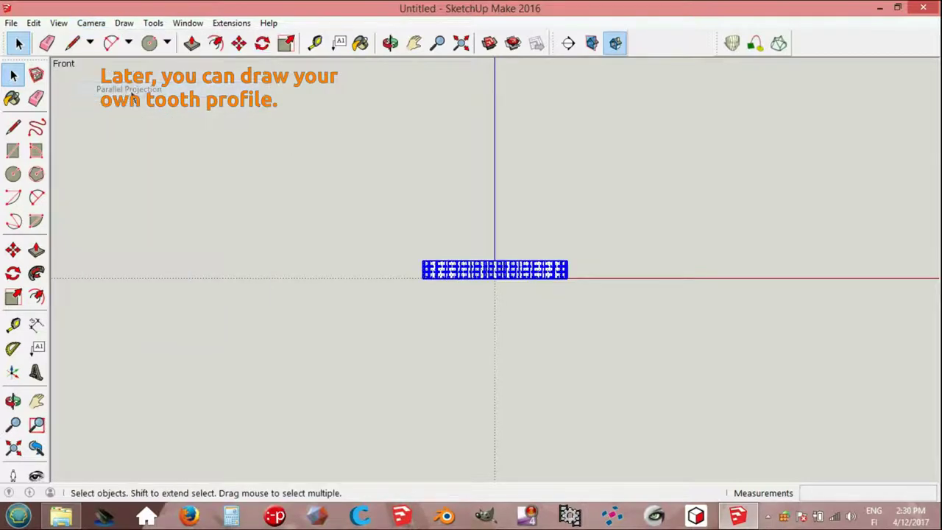
# Group only the flat bottom profile of the gear.
pyautogui.click(385, 273)
pyautogui.scroll(3, 430, 281)
pyautogui.moveTo(388, 260); pyautogui.dragTo(768, 308)
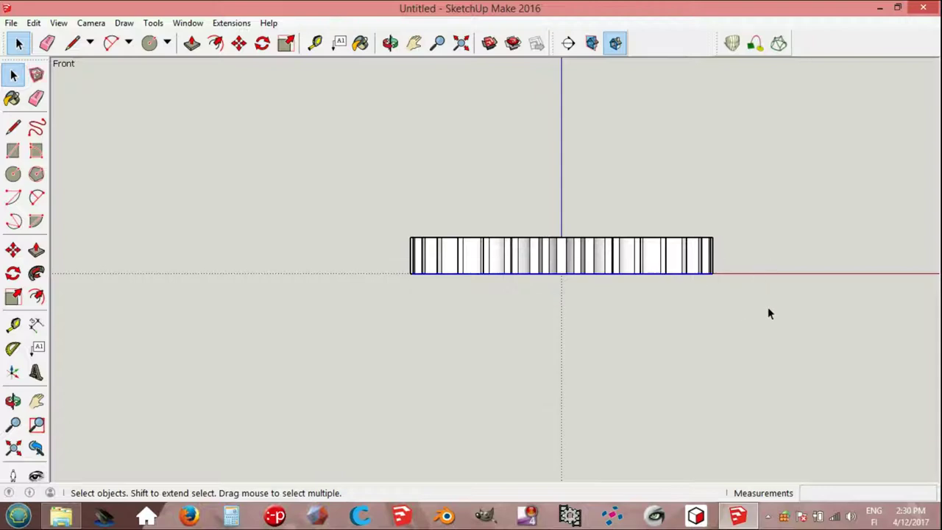
pyautogui.click(33, 22)
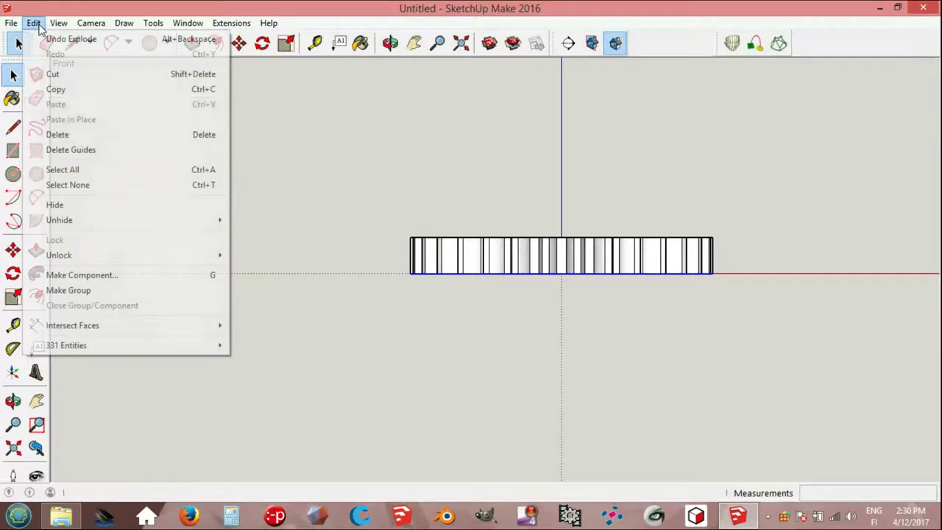
pyautogui.click(104, 292)
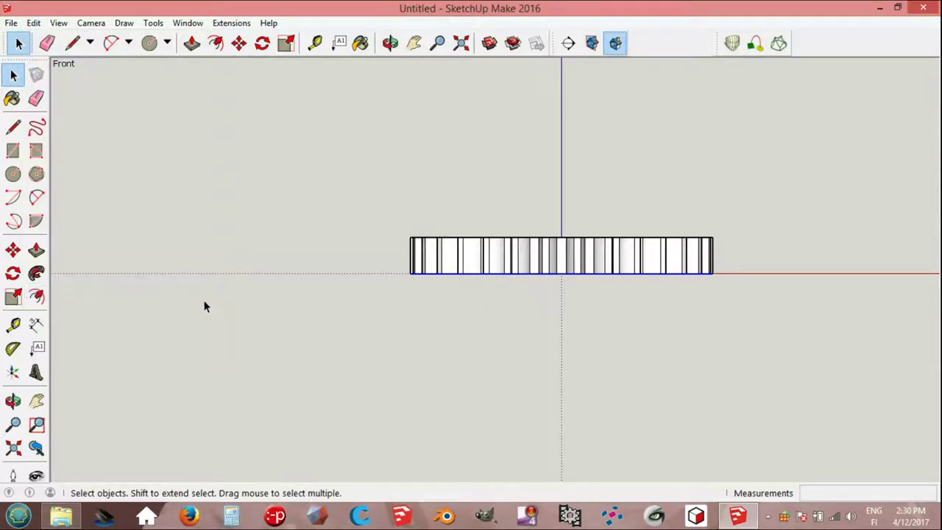
# Delete the remaining loose gear geometry, leaving only the grouped flat profile.
pyautogui.tripleClick(468, 254)
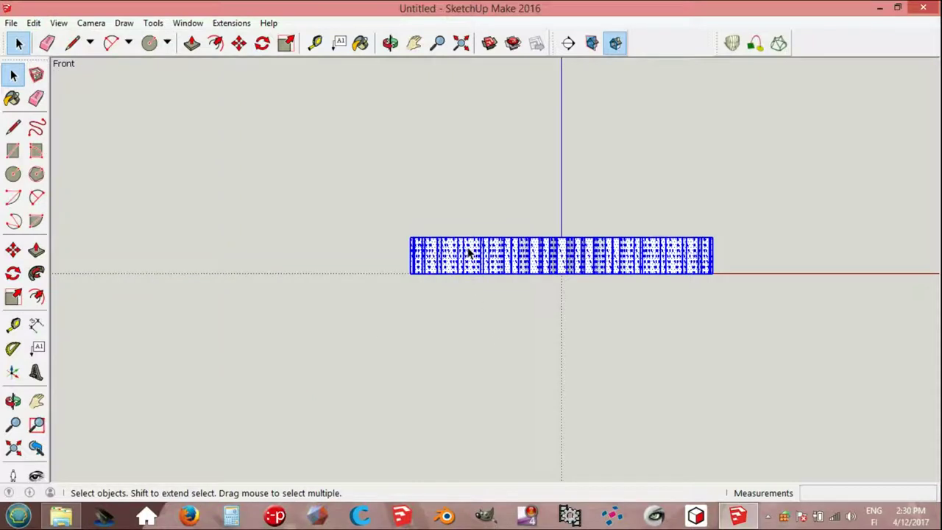
pyautogui.click(520, 204)
pyautogui.moveTo(520, 204); pyautogui.dragTo(435, 254, button='middle')
# Trace a straight-sided tooth outline over the gear tooth on the negative red axis, with flanks about 45 mm and a tip about 15 mm.
pyautogui.scroll(5, 435, 255)
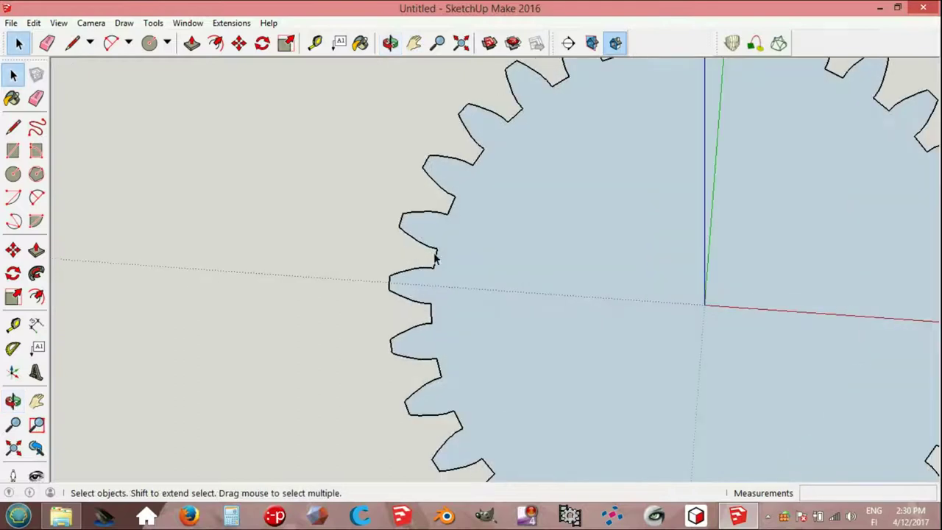
pyautogui.press('l')
pyautogui.scroll(2, 440, 262)
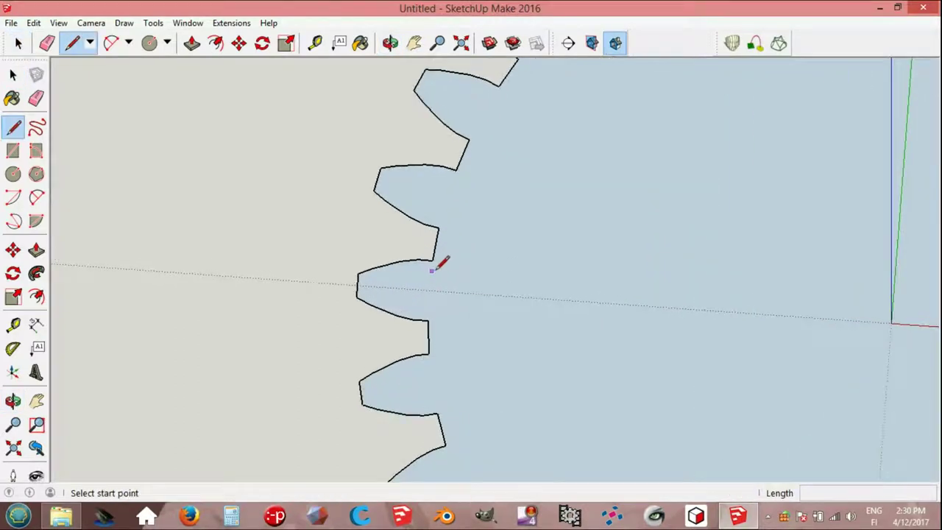
pyautogui.click(434, 259)
pyautogui.click(429, 319)
pyautogui.click(356, 297)
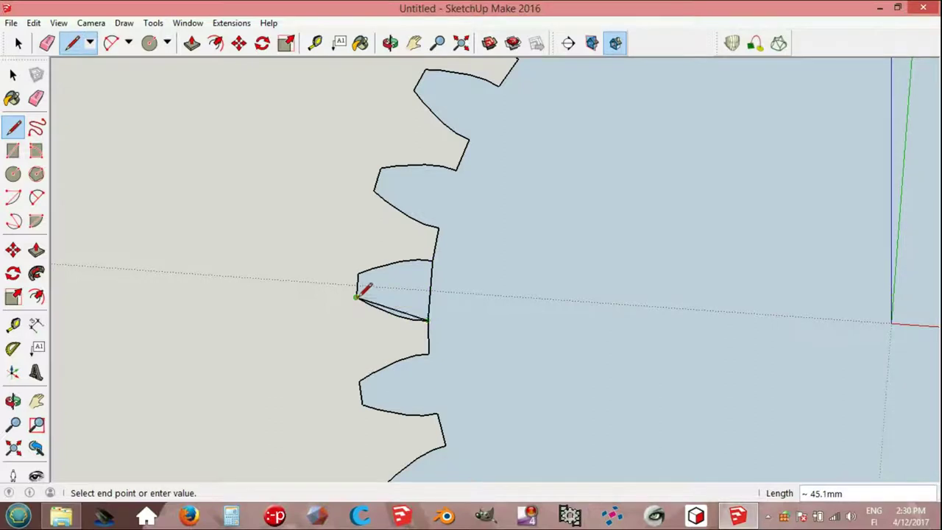
pyautogui.click(358, 274)
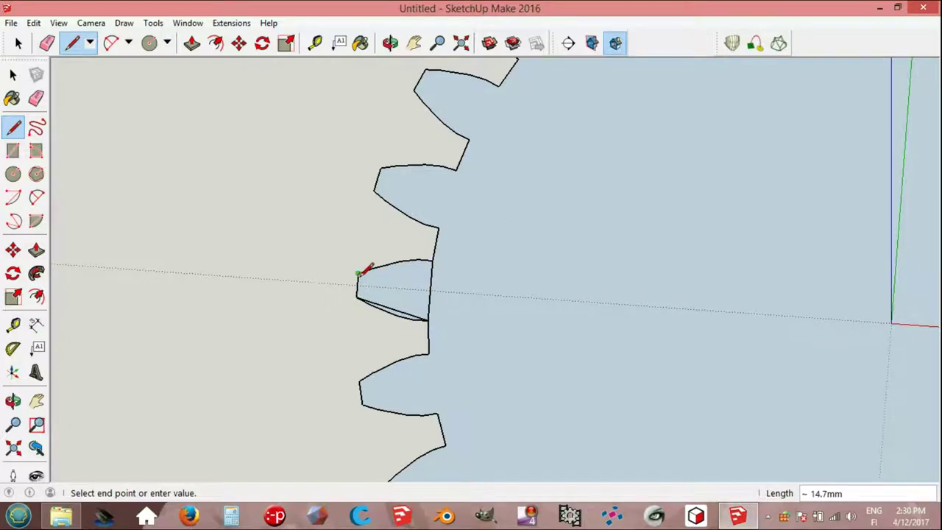
pyautogui.click(433, 260)
pyautogui.press('space')
# Delete the grouped reference gear profile, keeping the traced tooth.
pyautogui.doubleClick(524, 322)
pyautogui.moveTo(524, 322); pyautogui.dragTo(505, 274, button='middle')
pyautogui.press('Delete')
pyautogui.scroll(-2, 603, 246)
# Make the traced tooth's face and edges into a group.
pyautogui.click(494, 270)
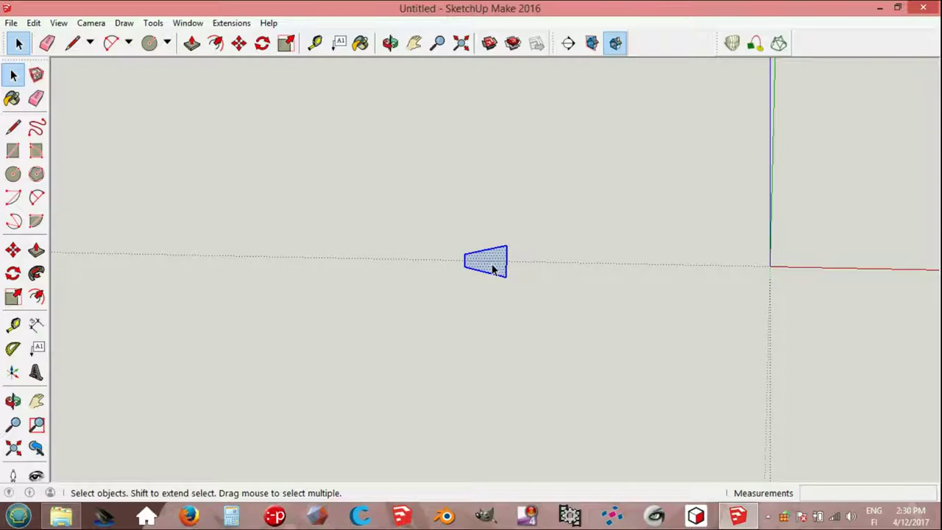
pyautogui.rightClick(495, 270)
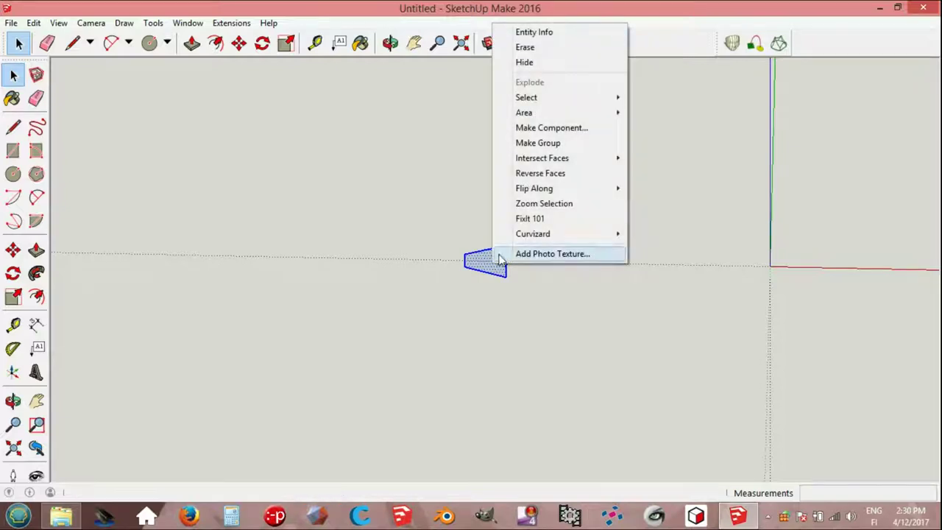
pyautogui.click(554, 142)
pyautogui.scroll(2, 612, 233)
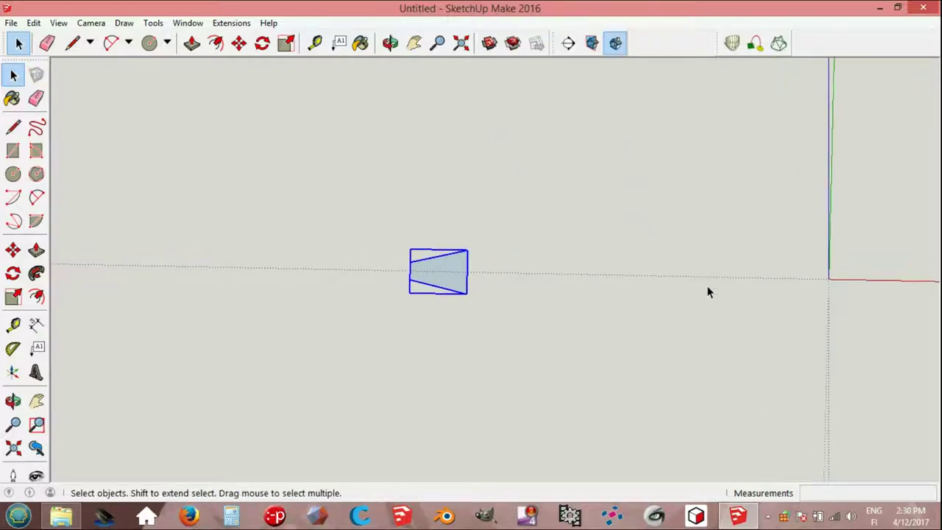
# Rotate-copy the tooth group about the origin by 12 degrees and repeat it 29 times to form a full ring.
pyautogui.press('q')
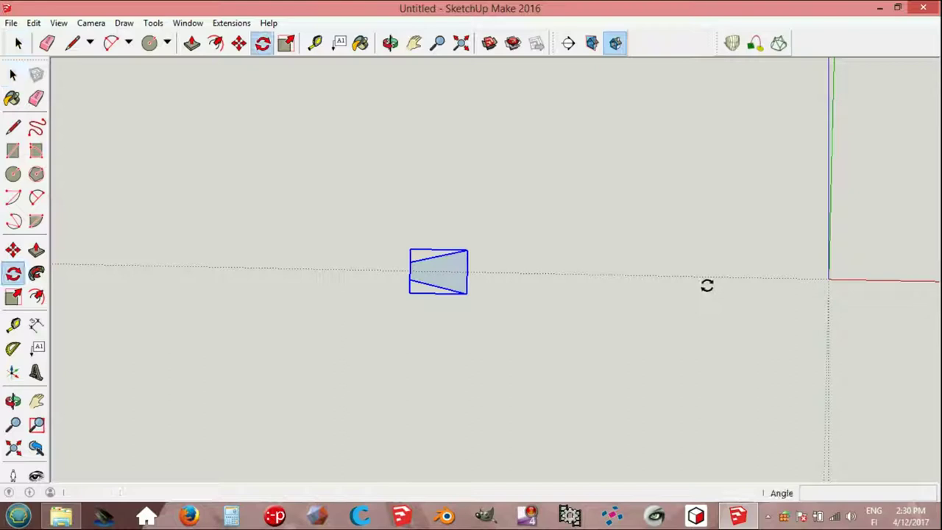
pyautogui.click(830, 279)
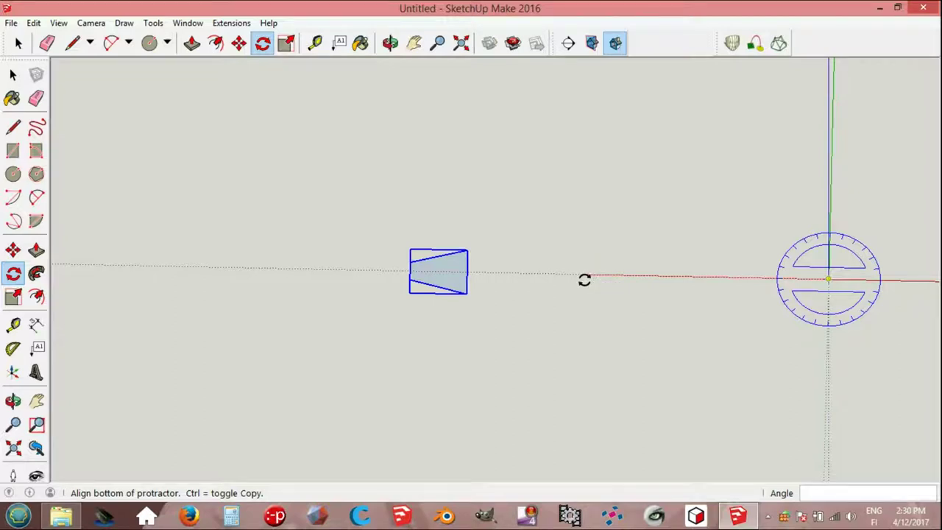
pyautogui.click(584, 281)
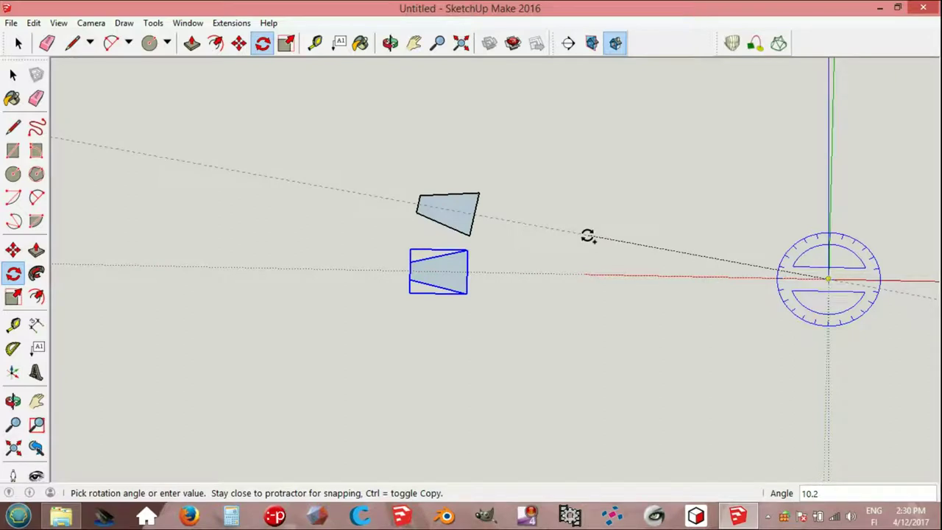
pyautogui.write('12')
pyautogui.press('Return')
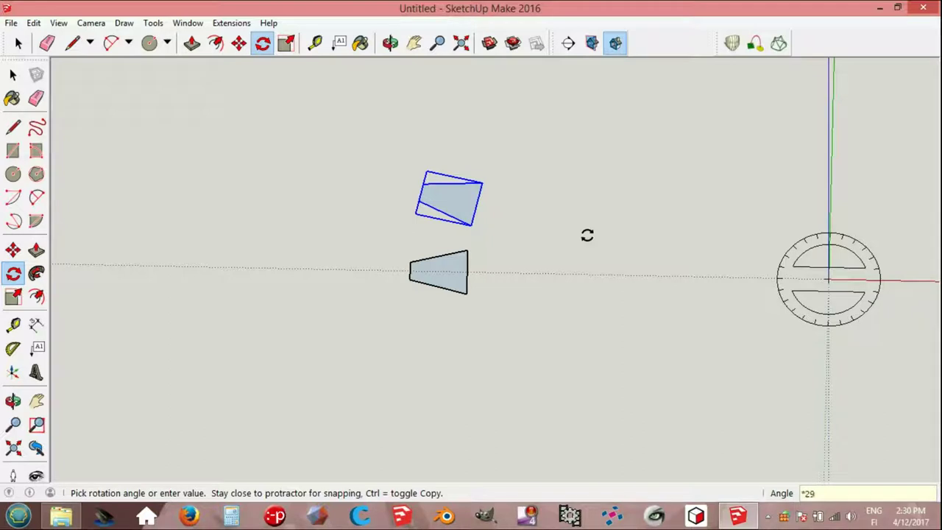
pyautogui.press('Return')
pyautogui.press('space')
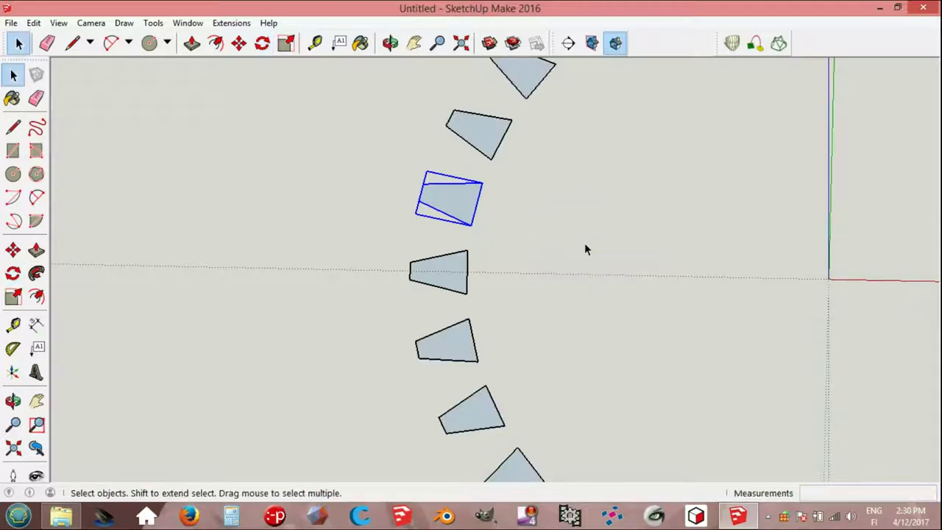
pyautogui.scroll(-1, 585, 249)
pyautogui.scroll(-1, 585, 249)
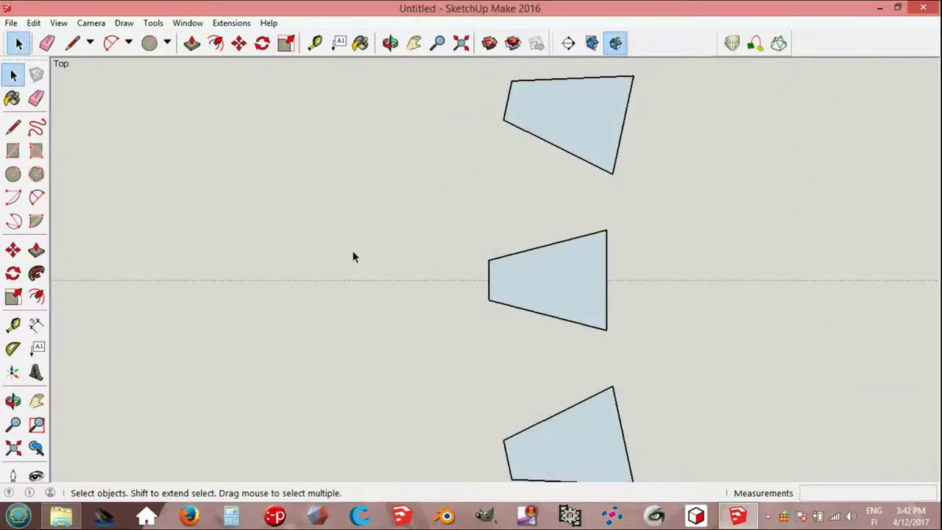
# Draw a spacing line outward along the red axis from the tooth tip's midpoint, and a 250 mm line from its end along the green axis.
pyautogui.press('l')
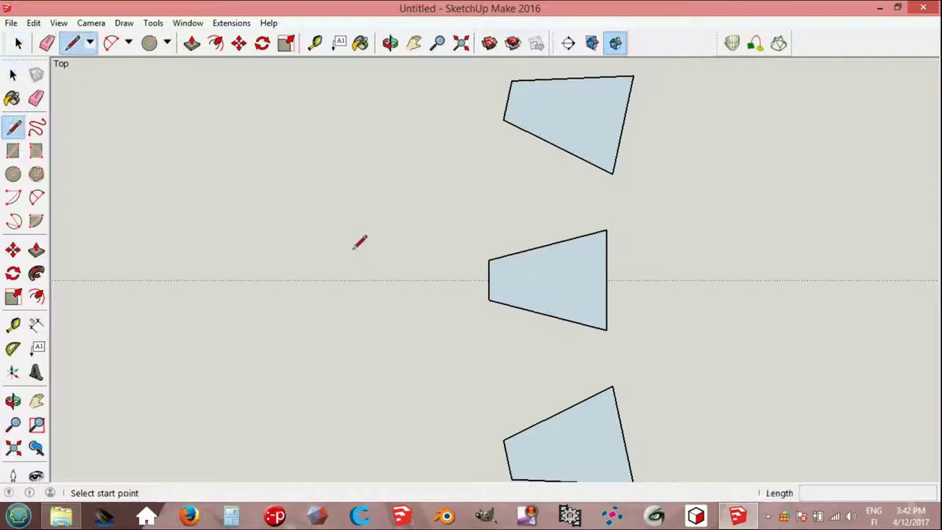
pyautogui.click(488, 279)
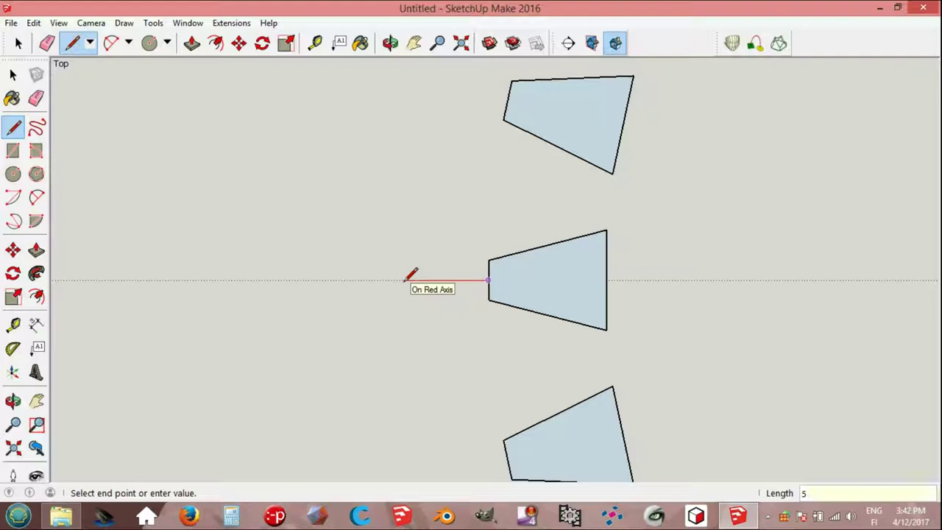
pyautogui.press('Return')
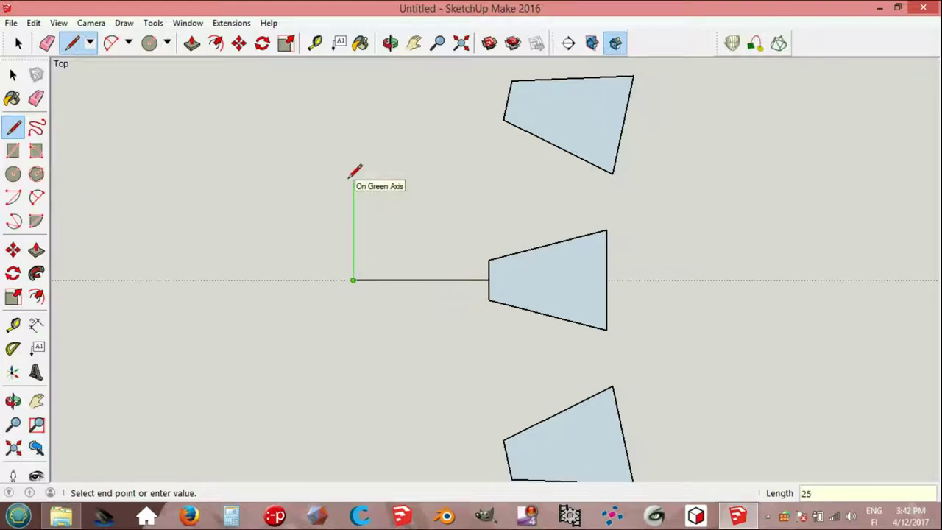
pyautogui.press('Return')
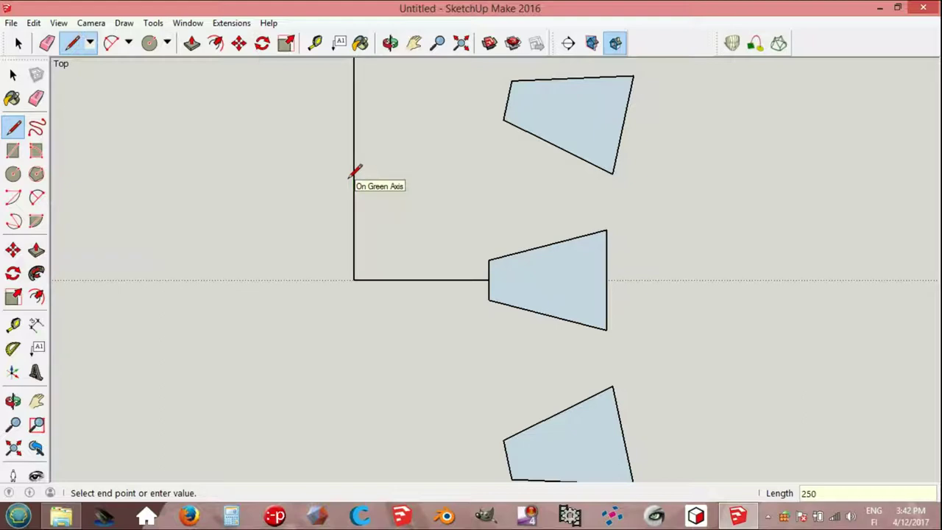
pyautogui.press('Escape')
# Draw a second 250 mm line from the spacing line's outer end in the opposite green-axis direction.
pyautogui.click(353, 279)
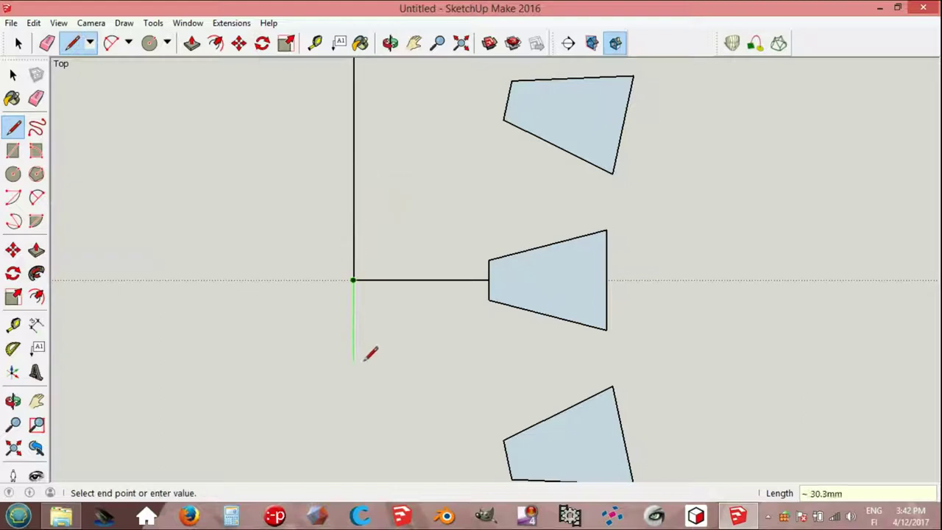
pyautogui.write('25')
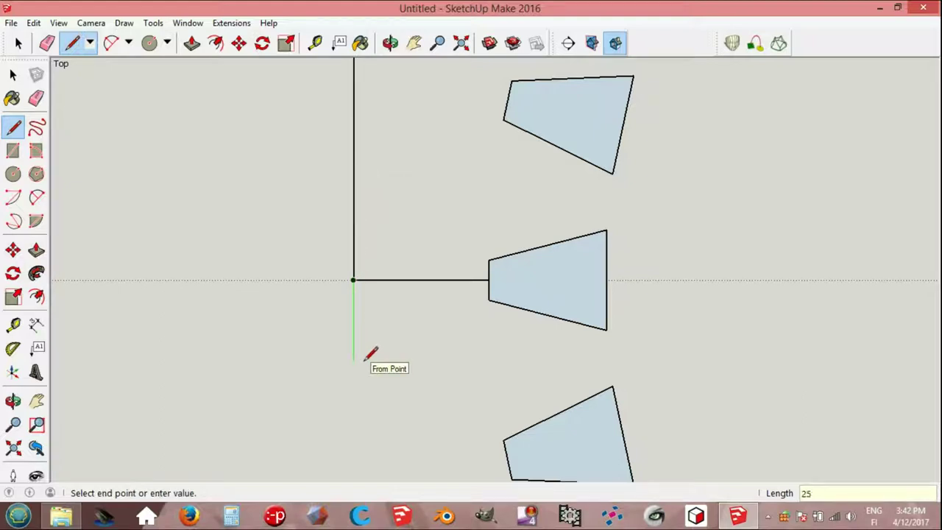
pyautogui.write('0')
pyautogui.press('Return')
pyautogui.press('space')
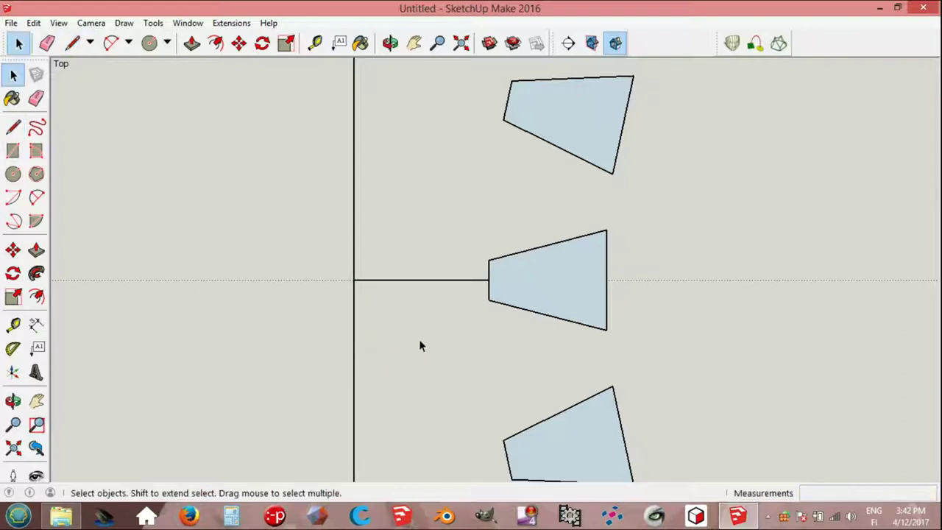
# Erase the short spacing line between the tooth tip and the long green-axis line.
pyautogui.press('e')
pyautogui.click(418, 280)
pyautogui.press('space')
pyautogui.scroll(-1, 410, 284)
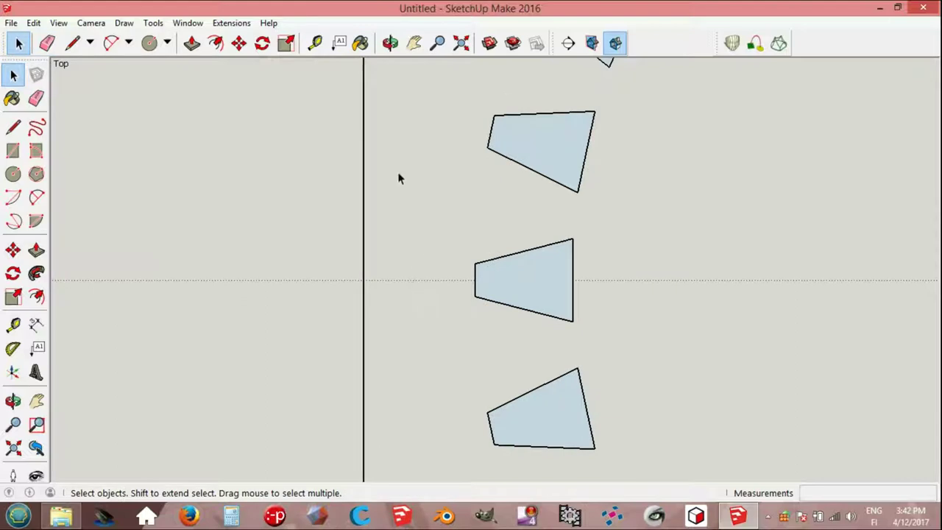
# Draw red-axis lines from the upper tip corners of the middle tooth and the two teeth above it to the long straight line.
pyautogui.click(413, 44)
pyautogui.moveTo(423, 196); pyautogui.dragTo(446, 269)
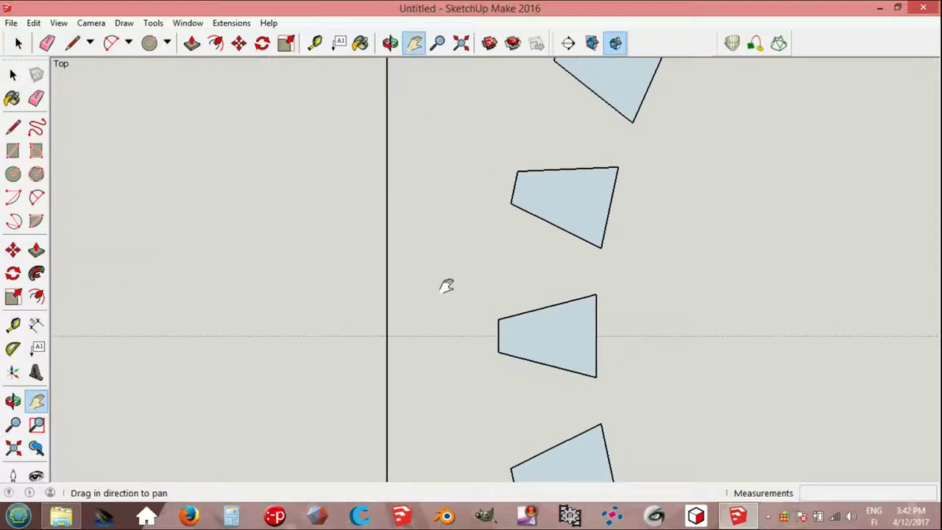
pyautogui.press('l')
pyautogui.scroll(-3, 449, 330)
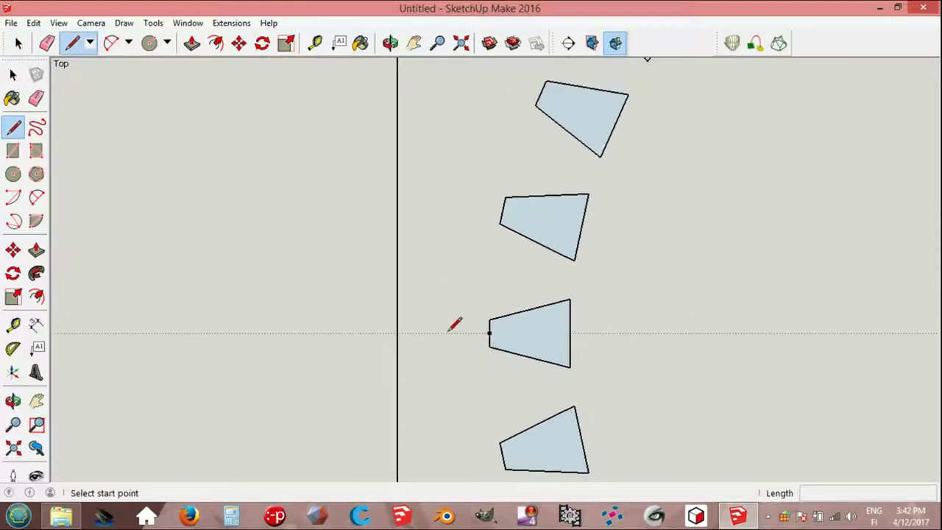
pyautogui.click(486, 321)
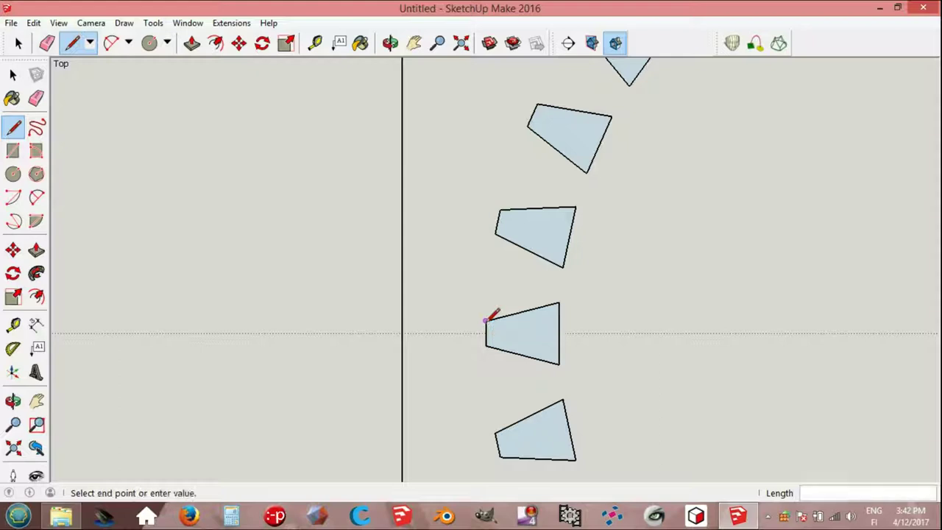
pyautogui.click(403, 321)
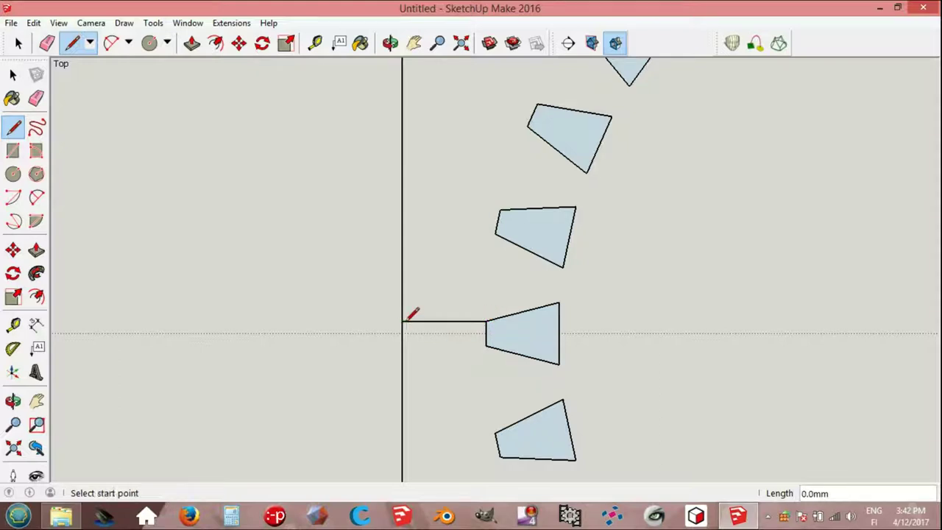
pyautogui.click(500, 209)
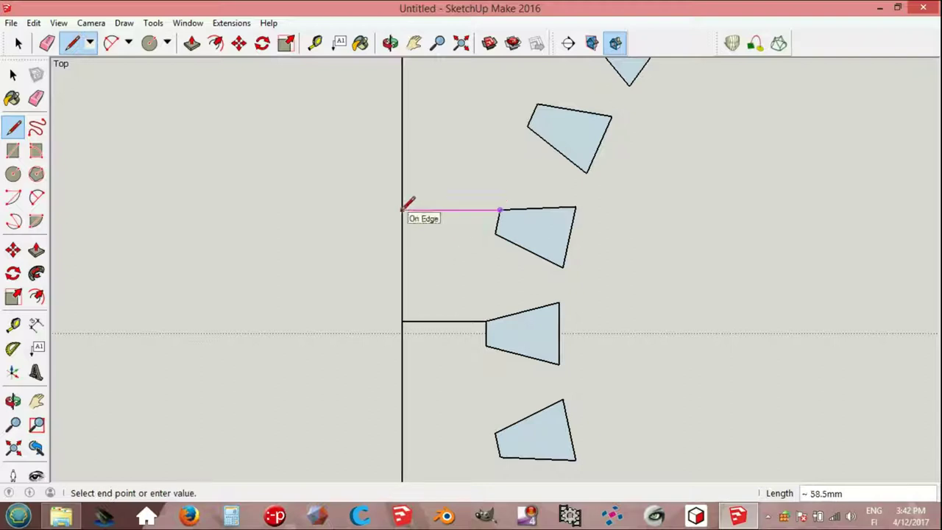
pyautogui.click(403, 210)
pyautogui.click(536, 104)
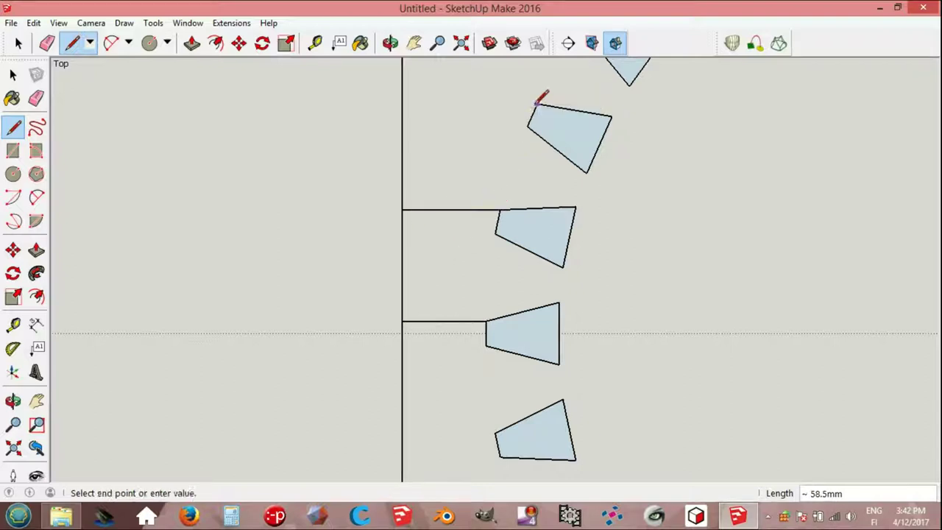
pyautogui.click(403, 103)
# Draw a connector about 115 mm long from the upper tip corner of the third tooth above the middle one to the long line.
pyautogui.scroll(-2, 412, 88)
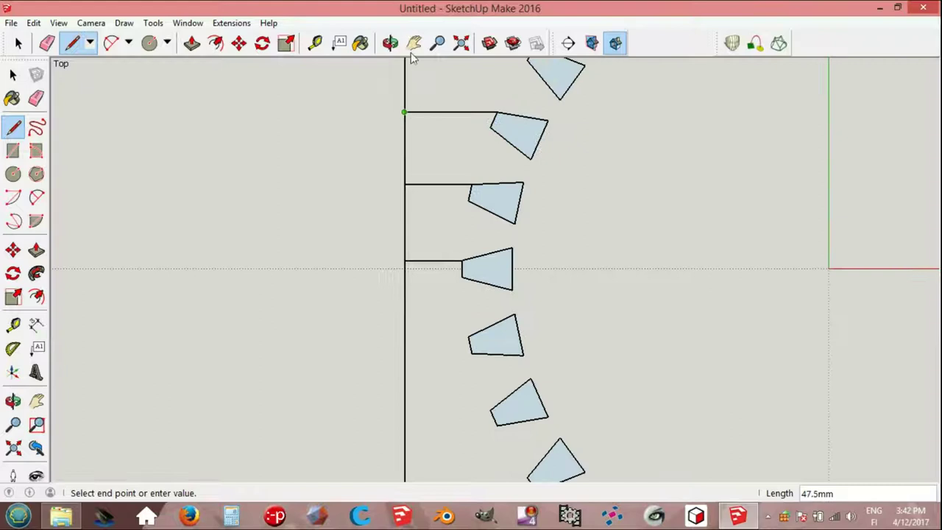
pyautogui.click(414, 43)
pyautogui.moveTo(415, 60); pyautogui.dragTo(421, 126)
pyautogui.press('l')
pyautogui.press('Escape')
pyautogui.click(541, 105)
pyautogui.click(411, 103)
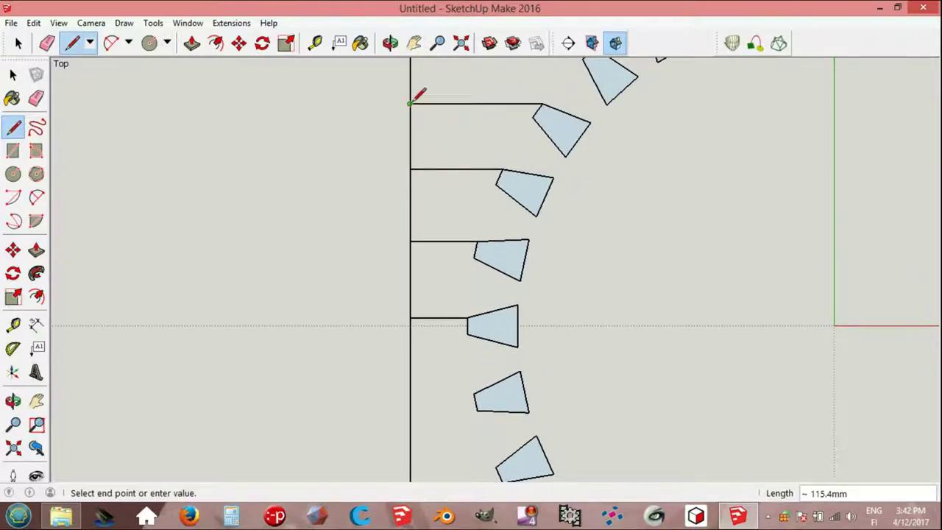
pyautogui.press('Escape')
# Connect the upper tip corners of the three teeth below the middle tooth to the long line with straight red-axis lines.
pyautogui.scroll(-2, 424, 121)
pyautogui.scroll(-1, 431, 147)
pyautogui.scroll(2, 454, 358)
pyautogui.click(466, 324)
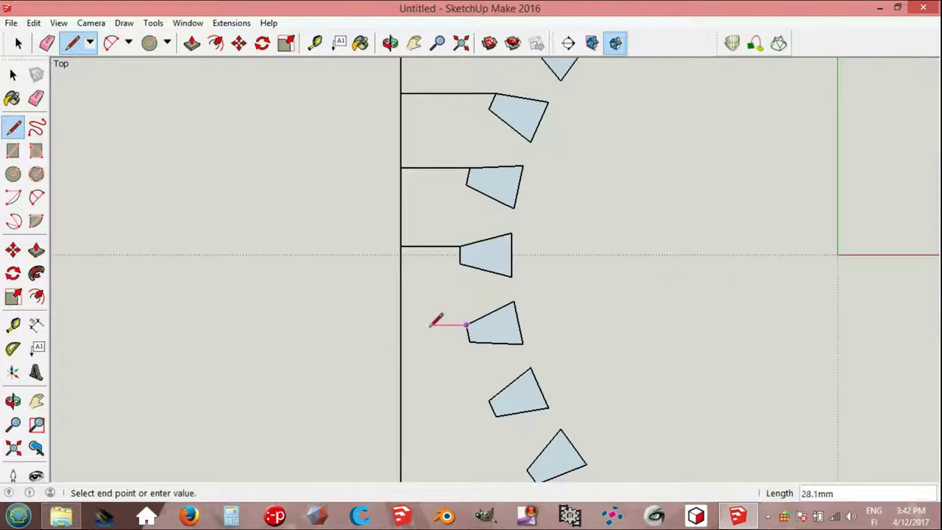
pyautogui.click(403, 324)
pyautogui.press('Escape')
pyautogui.click(488, 401)
pyautogui.click(401, 401)
pyautogui.press('Escape')
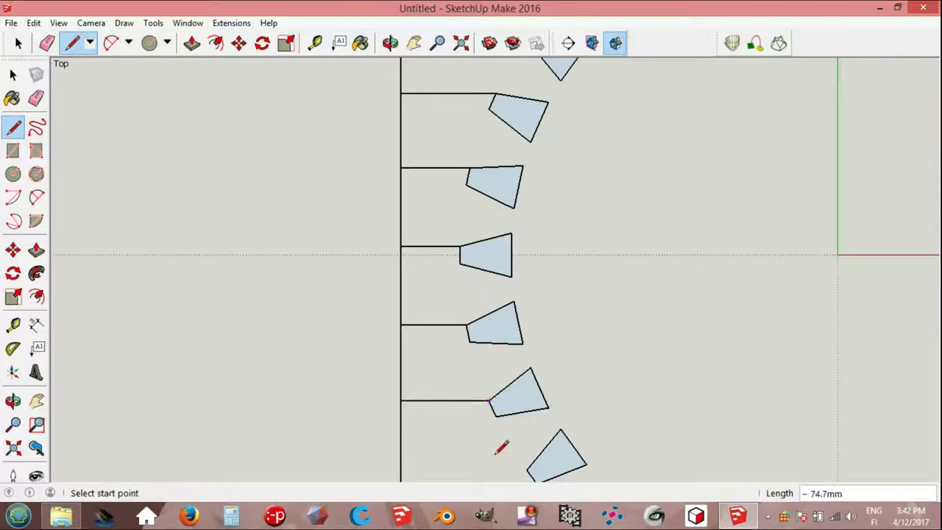
pyautogui.click(528, 469)
pyautogui.click(402, 468)
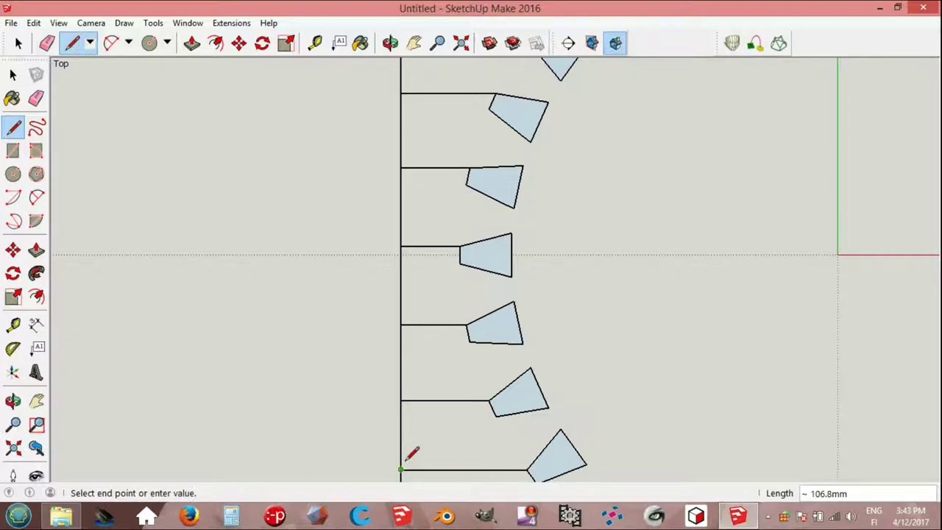
pyautogui.press('Escape')
# Measure the lengths of the two lowest connector lines with the Tape Measure.
pyautogui.scroll(-2, 407, 458)
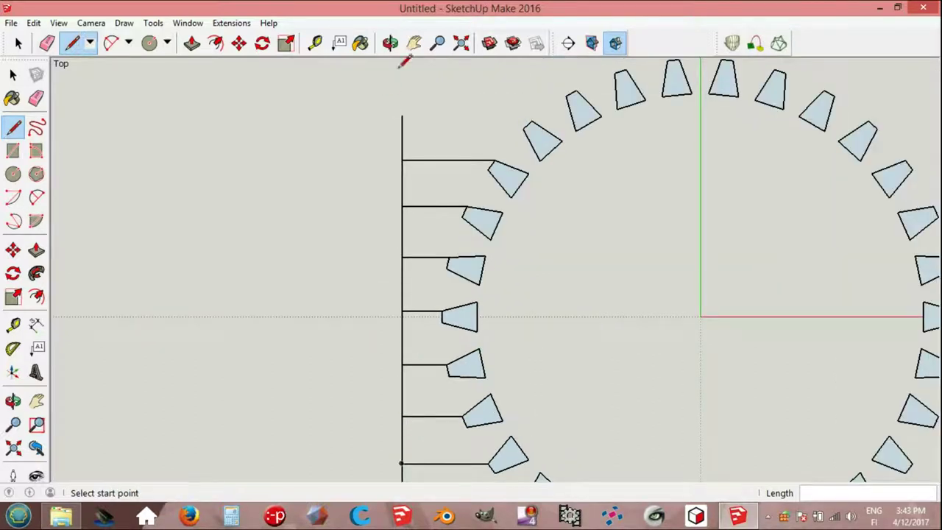
pyautogui.click(414, 42)
pyautogui.moveTo(424, 241); pyautogui.dragTo(427, 183)
pyautogui.press('space')
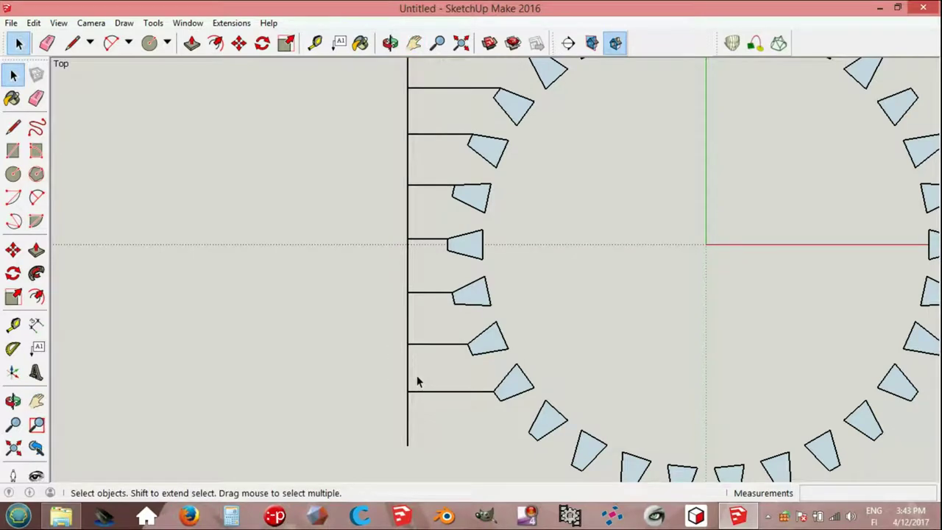
pyautogui.press('t')
pyautogui.click(493, 390)
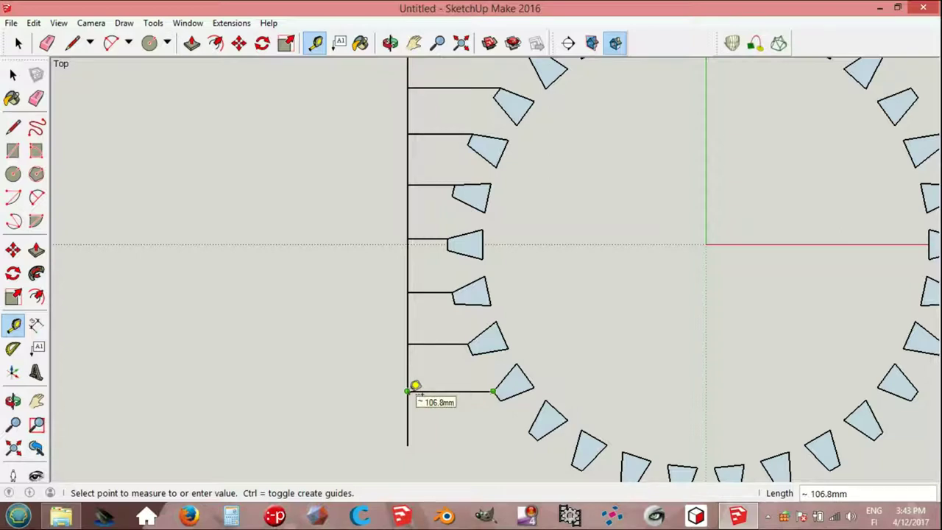
pyautogui.click(408, 391)
pyautogui.click(467, 343)
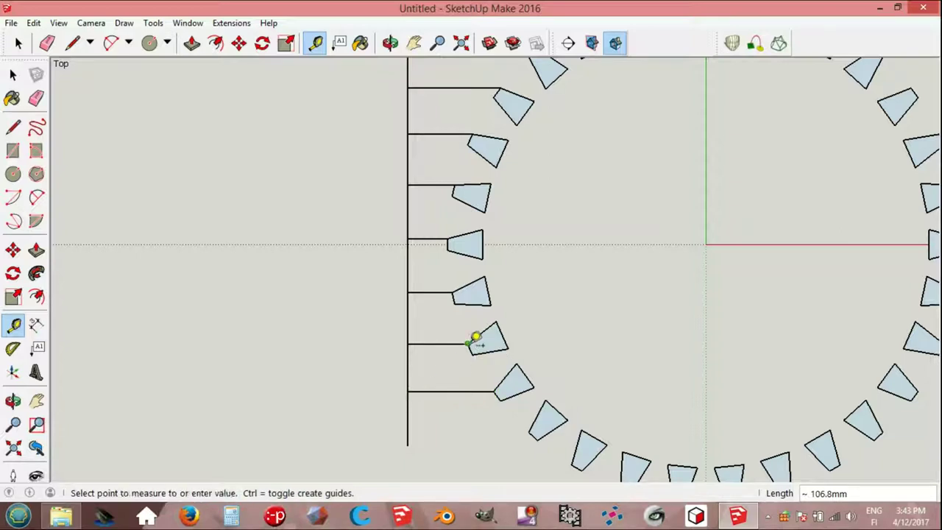
pyautogui.click(409, 344)
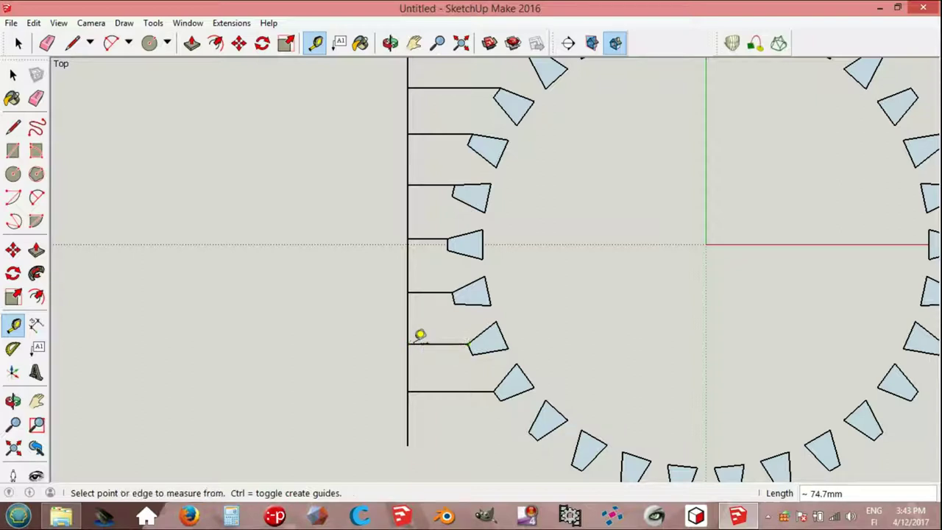
# Create a Helix along curve on the long line's segment between the two lowest connectors, with Radius 1 106.8, Radius 2 74.7 and 1 lap.
pyautogui.press('space')
pyautogui.click(408, 368)
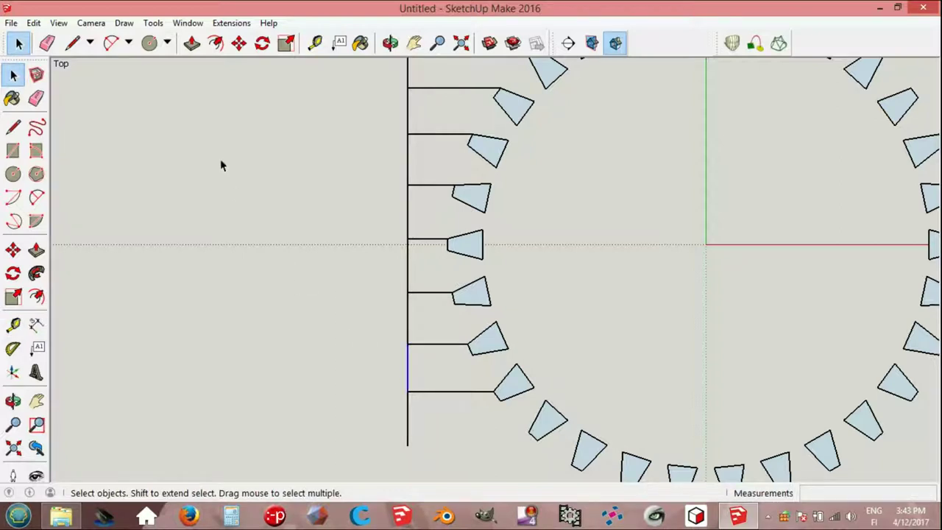
pyautogui.click(124, 22)
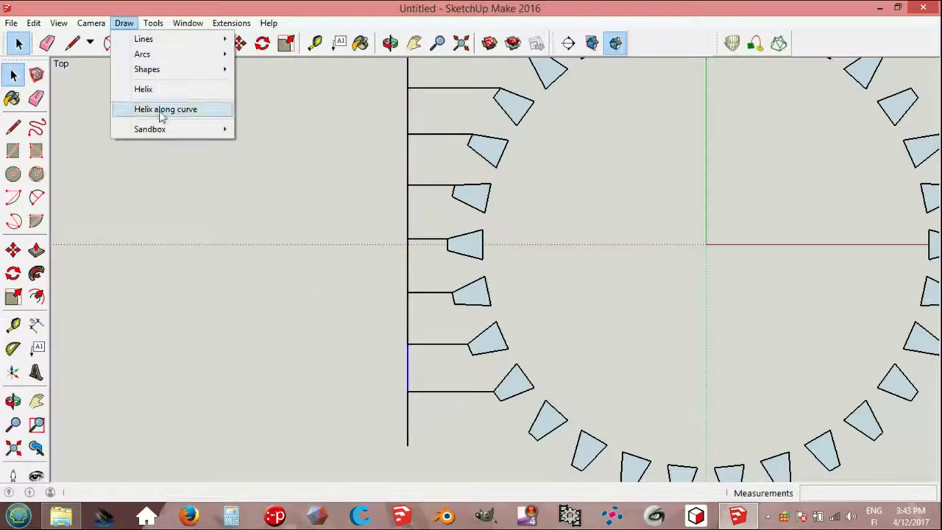
pyautogui.click(166, 110)
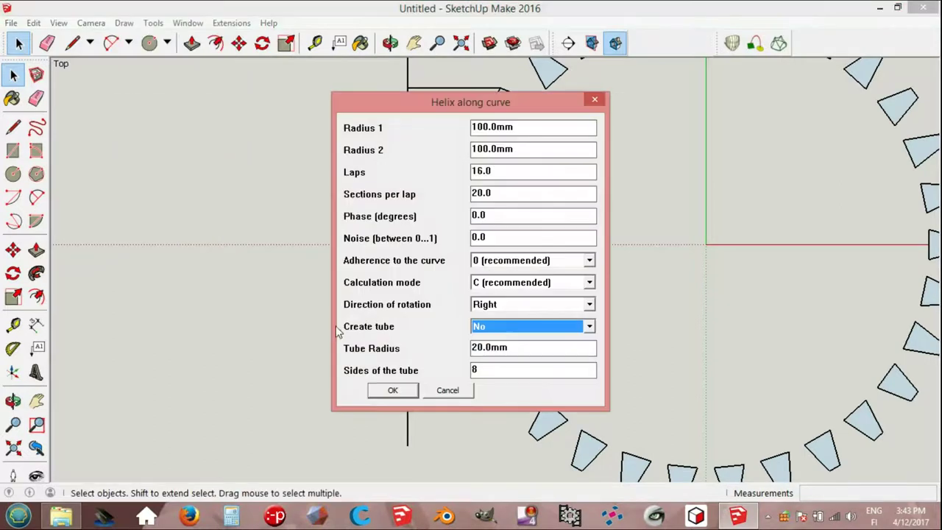
pyautogui.doubleClick(518, 126)
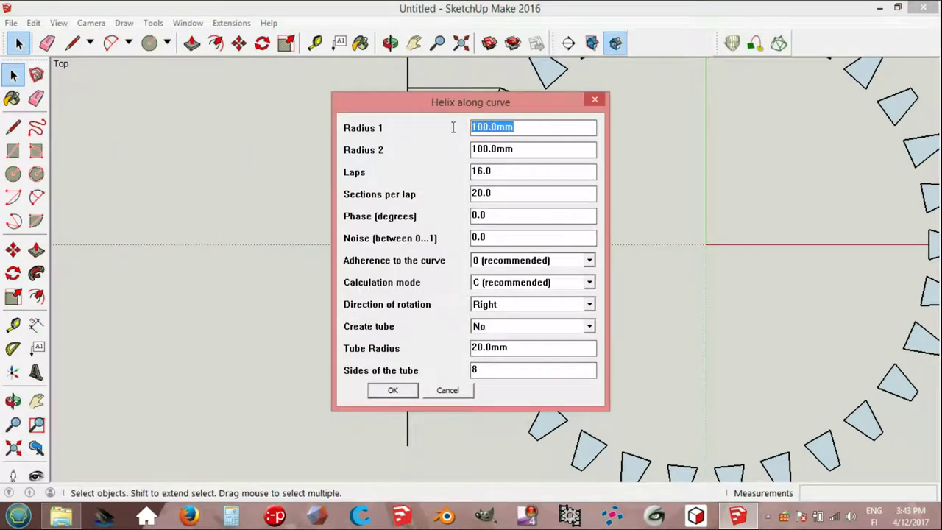
pyautogui.write('106.8')
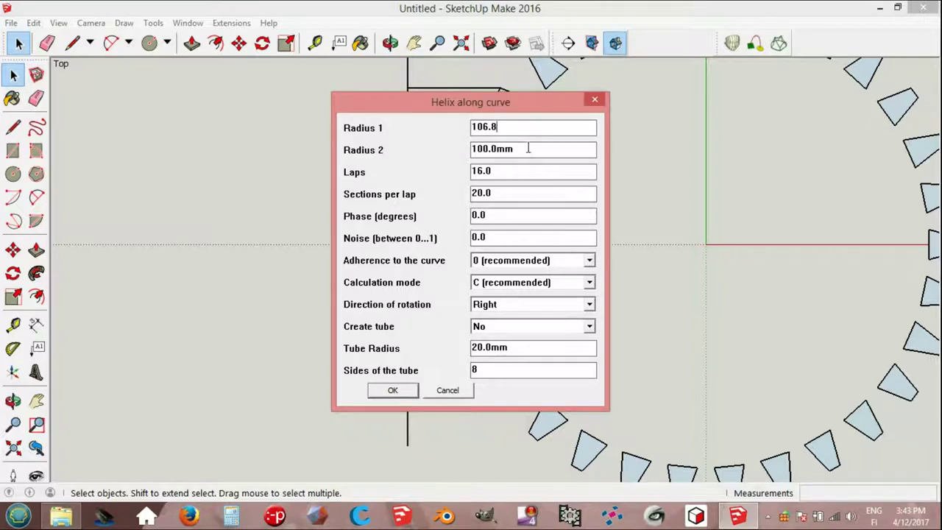
pyautogui.doubleClick(526, 148)
pyautogui.write('74.7')
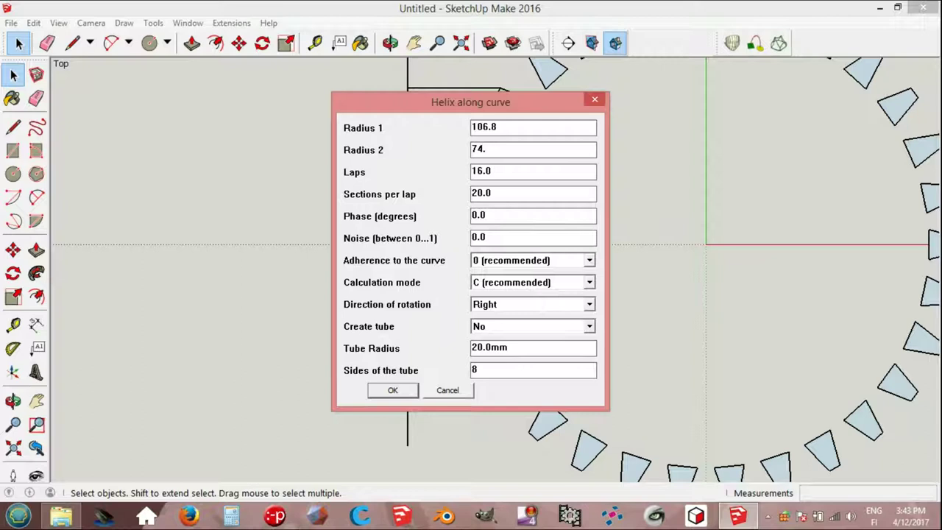
pyautogui.press('Tab')
pyautogui.write('1')
pyautogui.click(393, 390)
# Select the long line's next segment up and measure the connector of the first tooth below the middle one.
pyautogui.moveTo(410, 385); pyautogui.dragTo(407, 332, button='middle')
pyautogui.scroll(2, 409, 321)
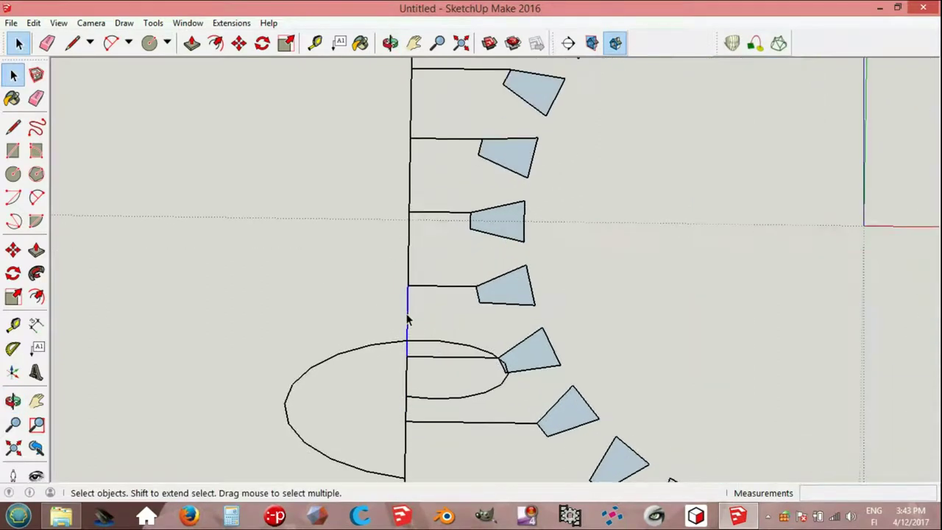
pyautogui.press('t')
pyautogui.click(476, 286)
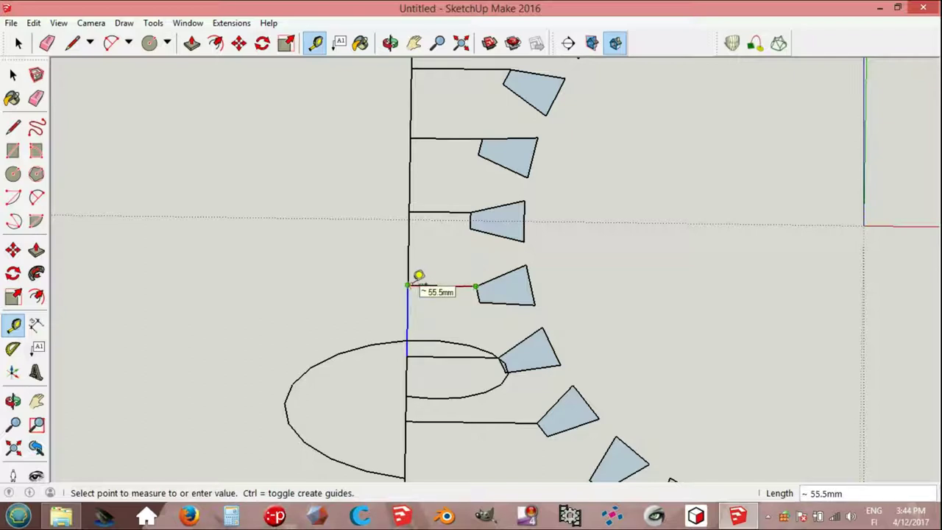
pyautogui.click(418, 276)
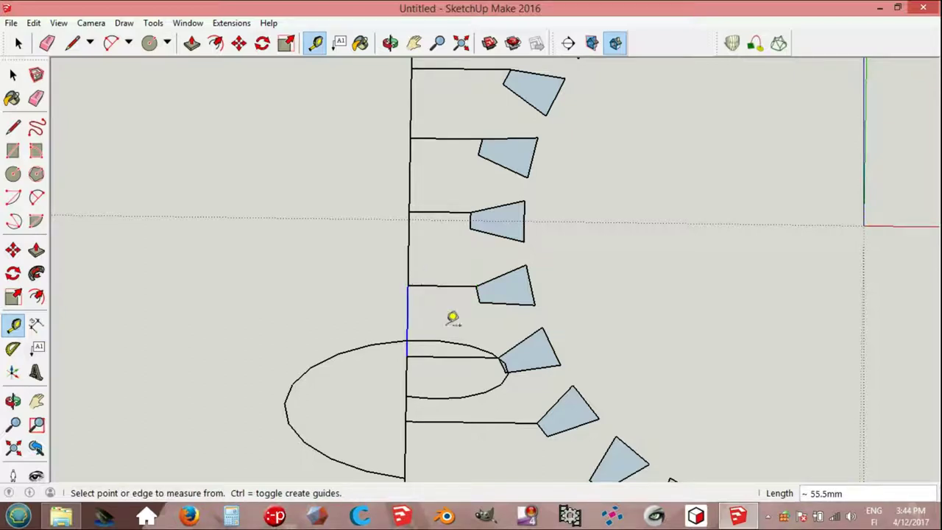
# Create a Helix along curve on the selected second segment with Radius 1 74.7 mm and Radius 2 55.5 mm.
pyautogui.click(124, 24)
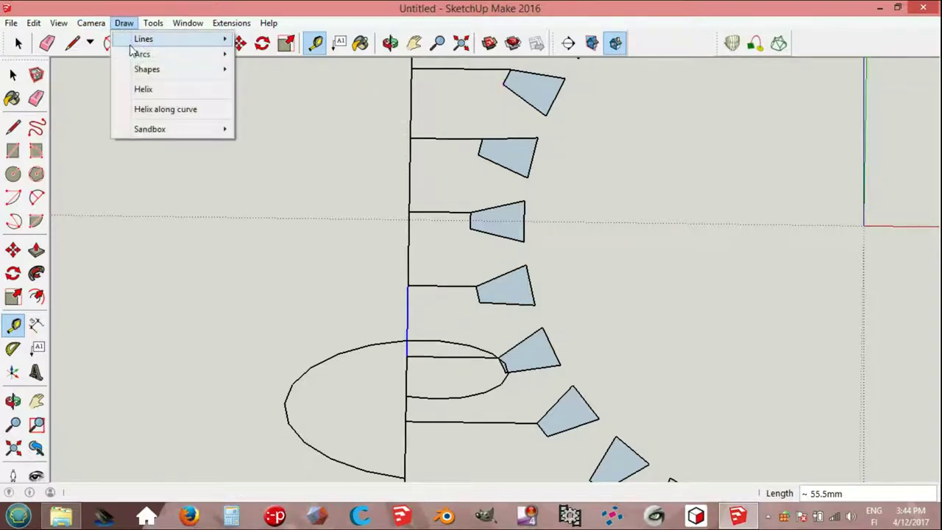
pyautogui.click(163, 111)
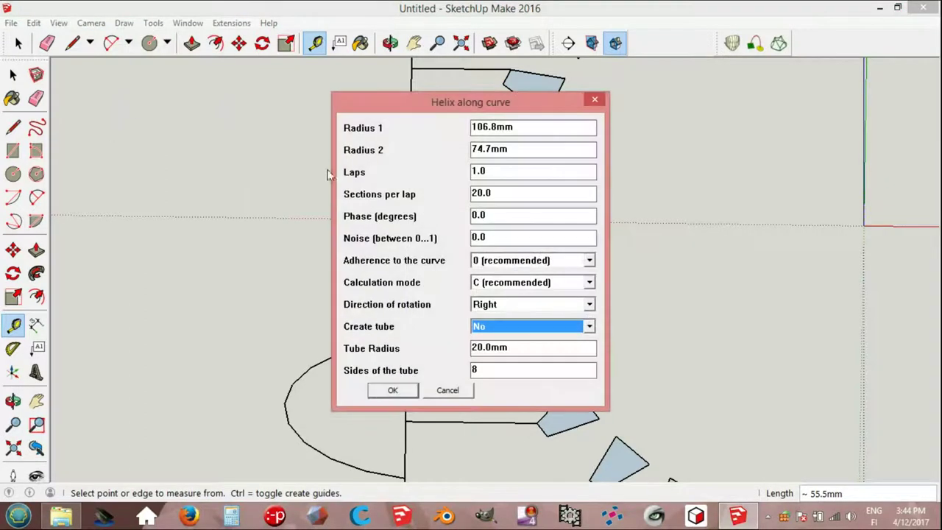
pyautogui.doubleClick(520, 150)
pyautogui.hotkey('ctrl', 'c')
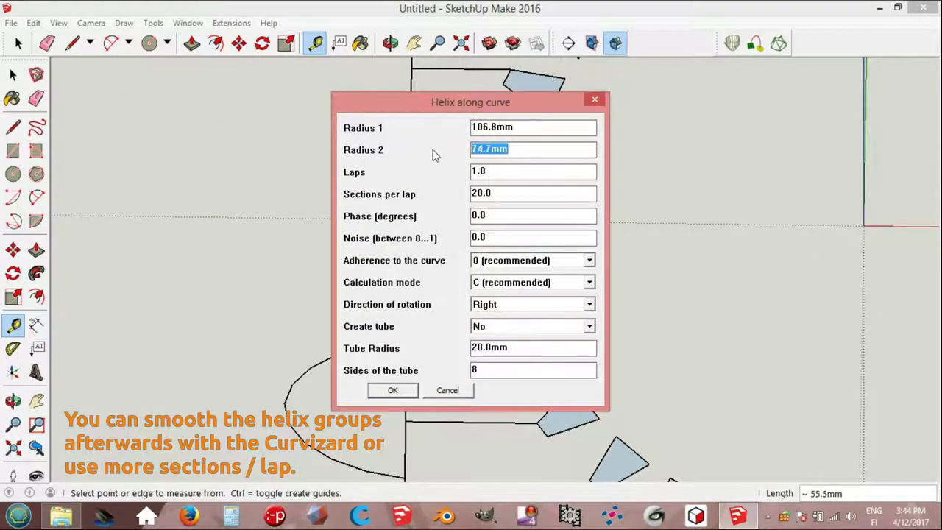
pyautogui.press('BackSpace')
pyautogui.doubleClick(453, 126)
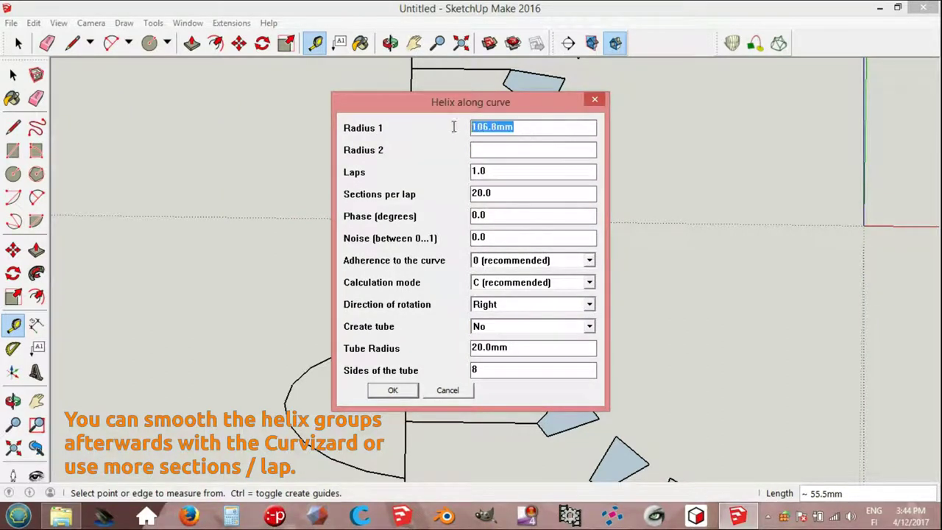
pyautogui.hotkey('ctrl', 'v')
pyautogui.click(487, 149)
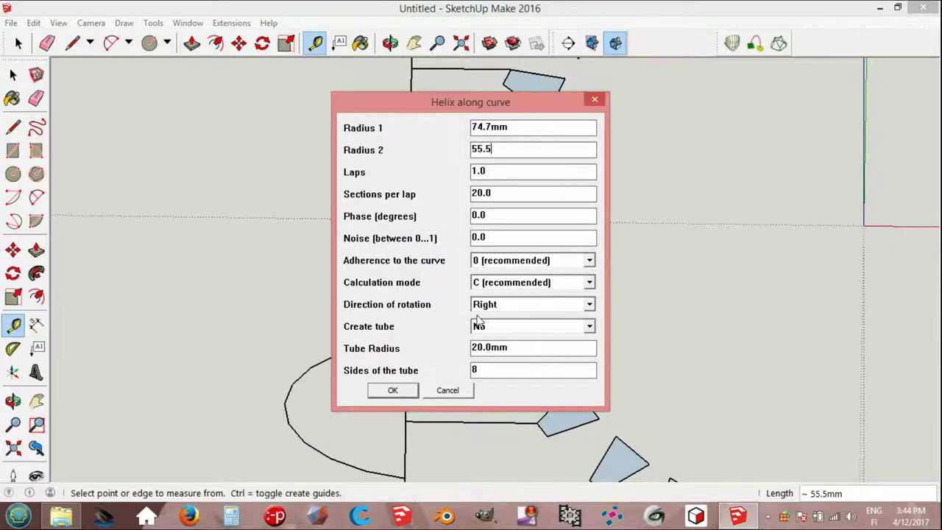
pyautogui.click(405, 392)
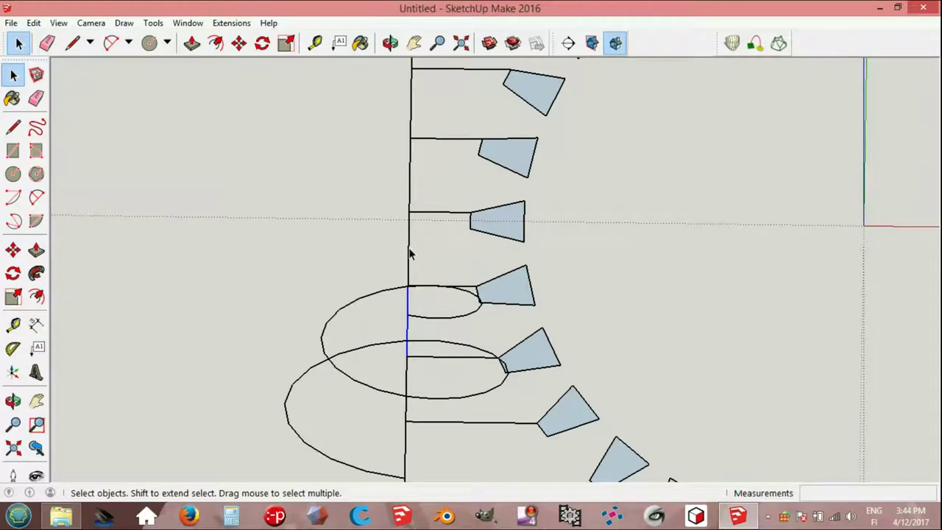
# Select the long line's segment just below the middle tooth's connector and measure that connector's length.
pyautogui.moveTo(408, 252); pyautogui.dragTo(416, 302, button='middle')
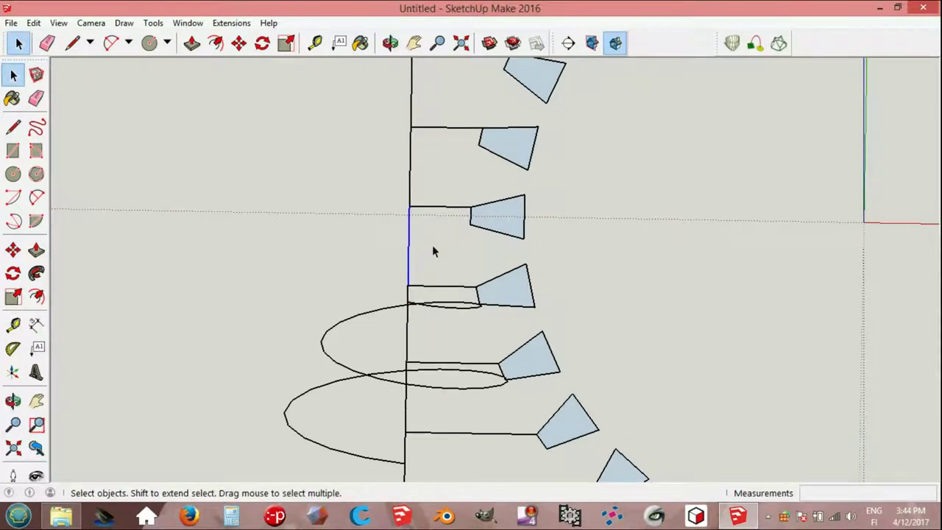
pyautogui.press('t')
pyautogui.click(471, 209)
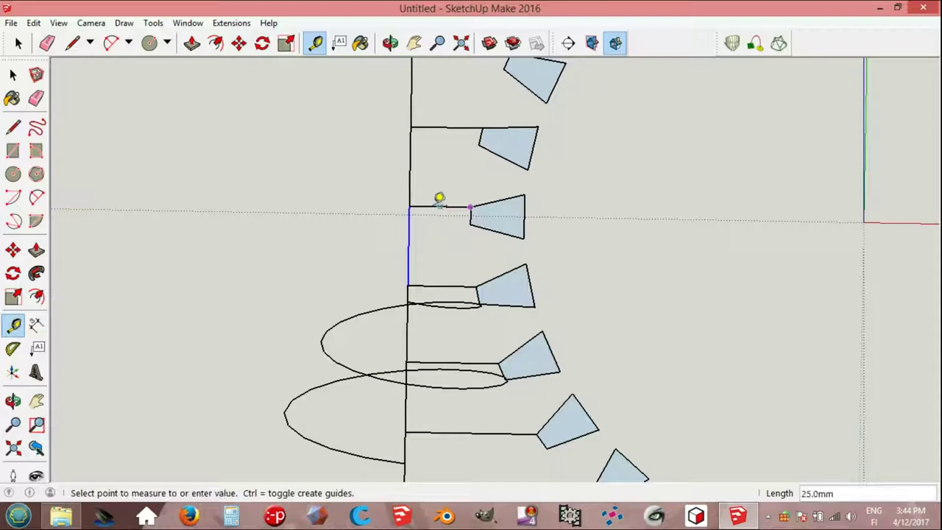
pyautogui.click(415, 200)
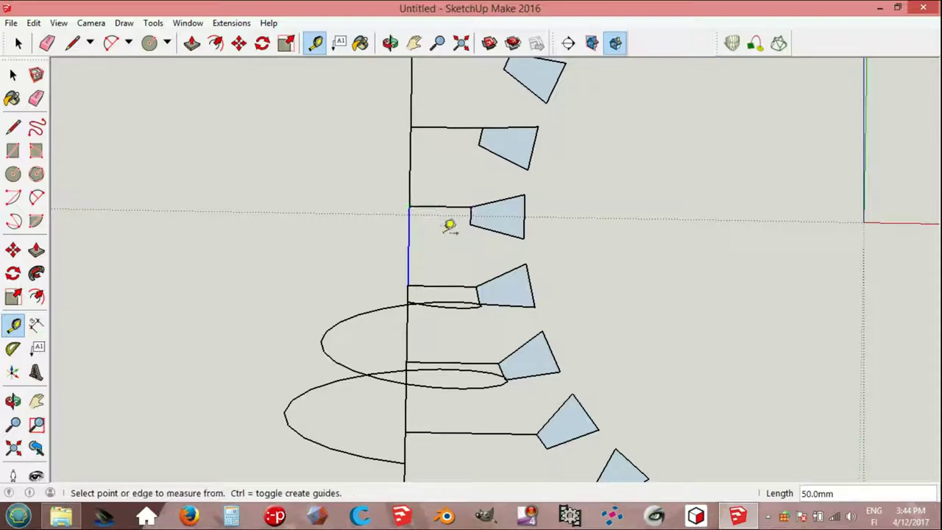
# Create a Helix along curve on the selected segment just below the middle tooth's connector with Radius 1 55.5 mm and Radius 2 50 mm.
pyautogui.click(123, 23)
pyautogui.click(163, 110)
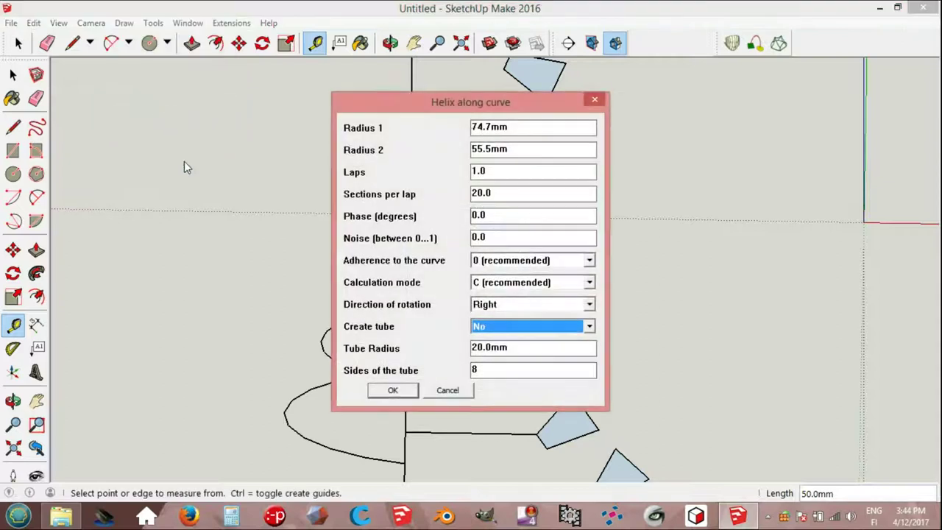
pyautogui.moveTo(525, 150); pyautogui.dragTo(444, 153)
pyautogui.hotkey('ctrl', 'c')
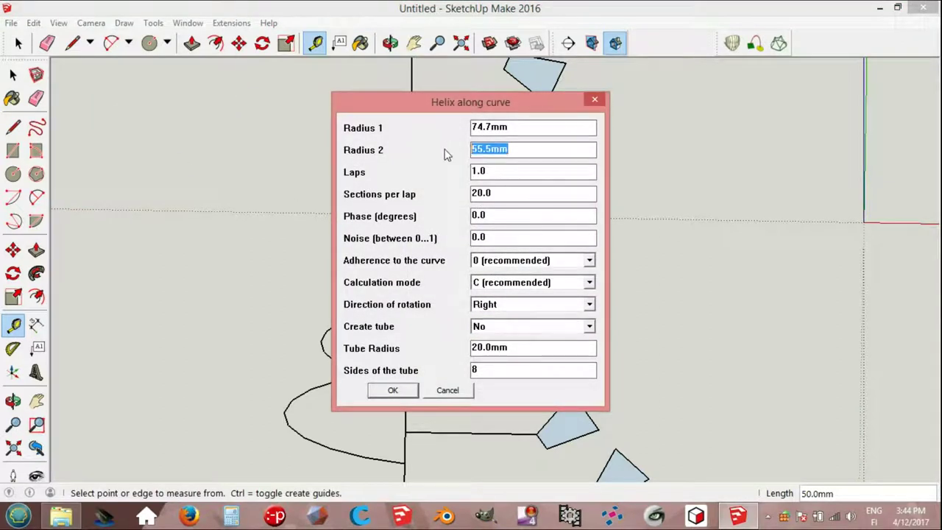
pyautogui.press('BackSpace')
pyautogui.moveTo(521, 127); pyautogui.dragTo(452, 128)
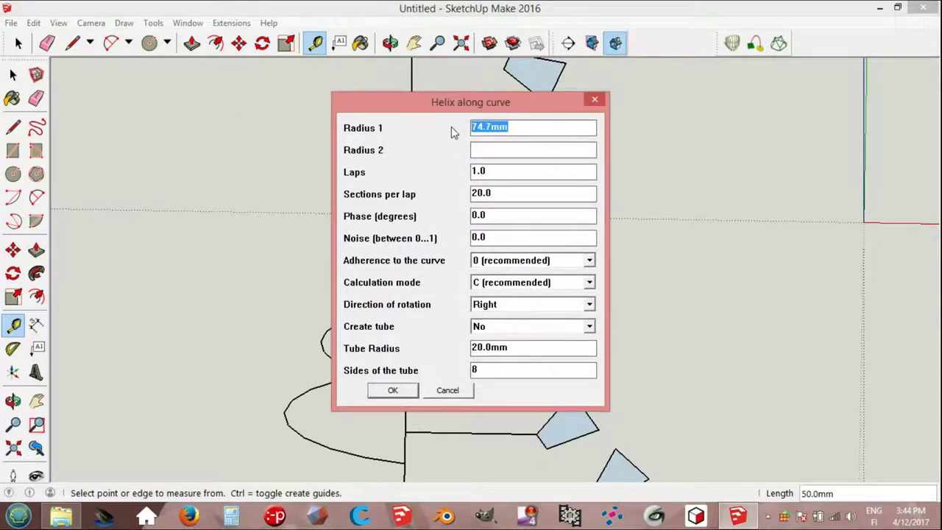
pyautogui.hotkey('ctrl', 'v')
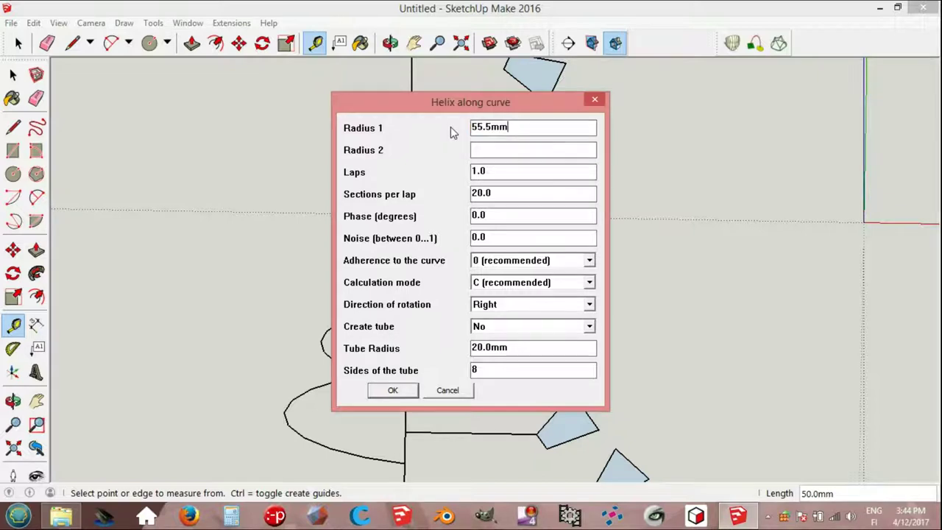
pyautogui.click(503, 149)
pyautogui.write('50')
pyautogui.click(393, 390)
# Select the long line's segment just above the middle tooth's connector and measure the connector of the first tooth above the middle one.
pyautogui.moveTo(435, 287)
pyautogui.mouseDown(button='middle')
pyautogui.moveTo(425, 368)
pyautogui.moveTo(412, 257)
pyautogui.moveTo(406, 320)
pyautogui.moveTo(424, 265)
pyautogui.mouseUp(button='middle')
pyautogui.press('space')
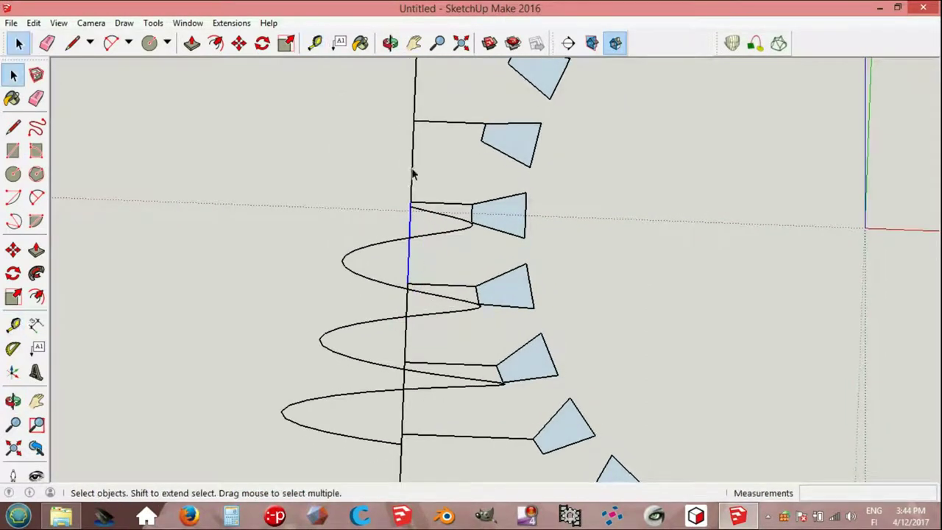
pyautogui.moveTo(414, 174); pyautogui.dragTo(426, 242, button='middle')
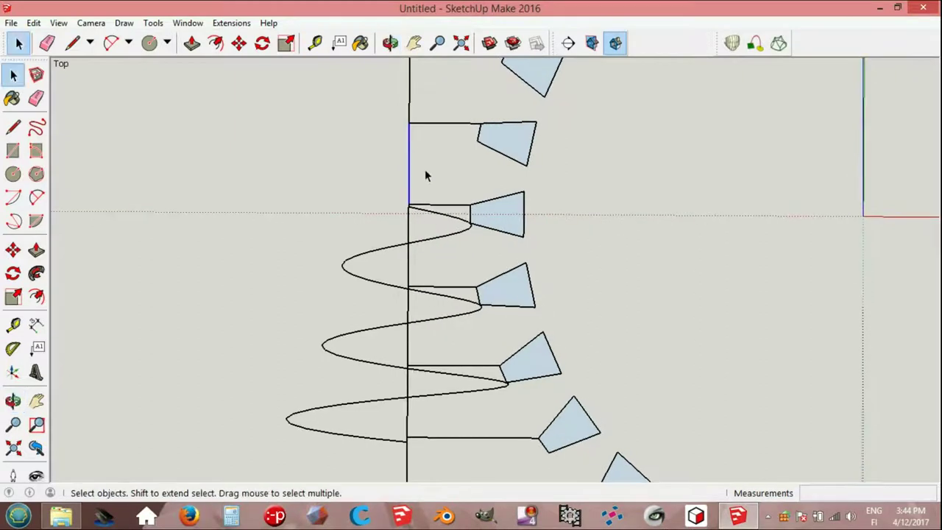
pyautogui.press('t')
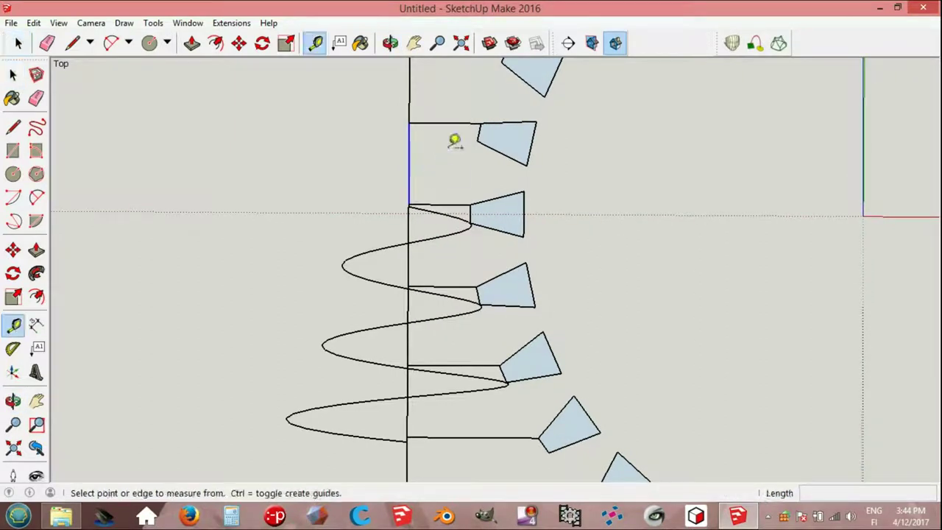
pyautogui.click(480, 123)
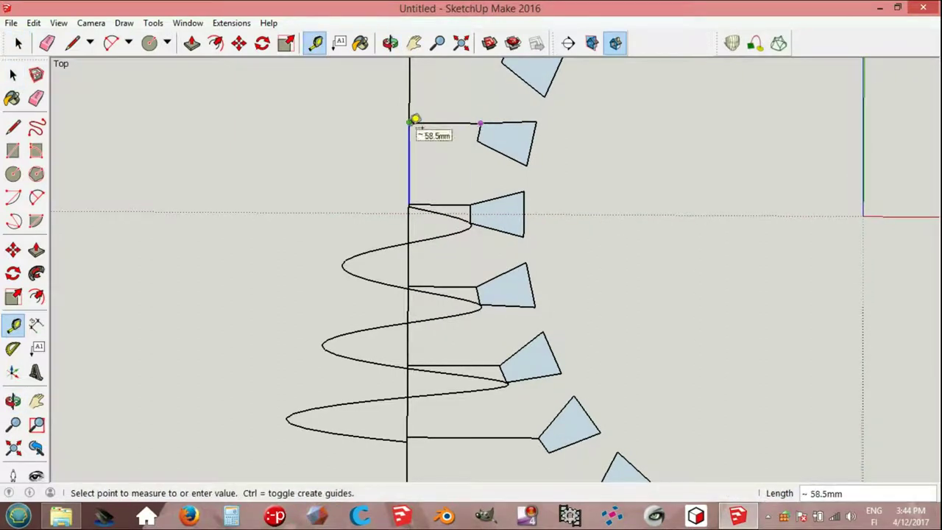
pyautogui.click(414, 120)
pyautogui.press('space')
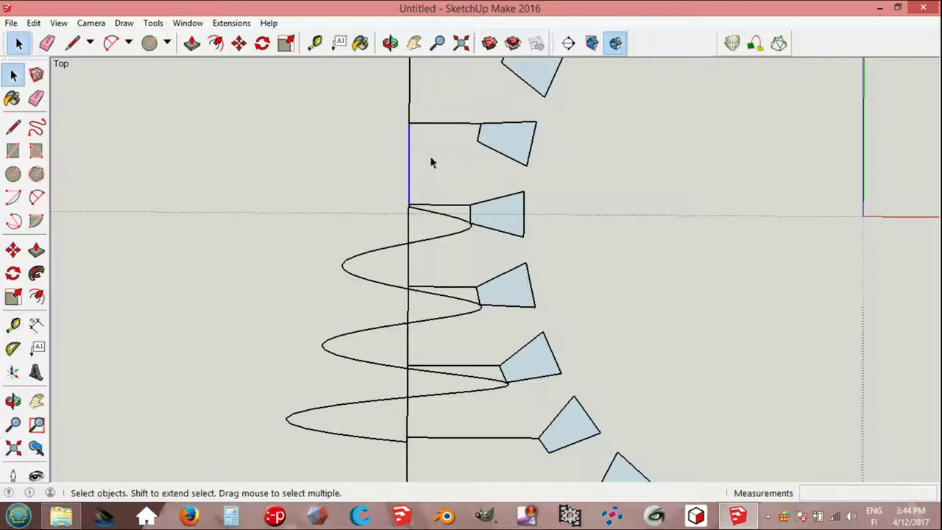
# Create a Helix along curve on the selected segment above the middle connector with Radius 1 50 mm and Radius 2 58.5 mm.
pyautogui.click(124, 22)
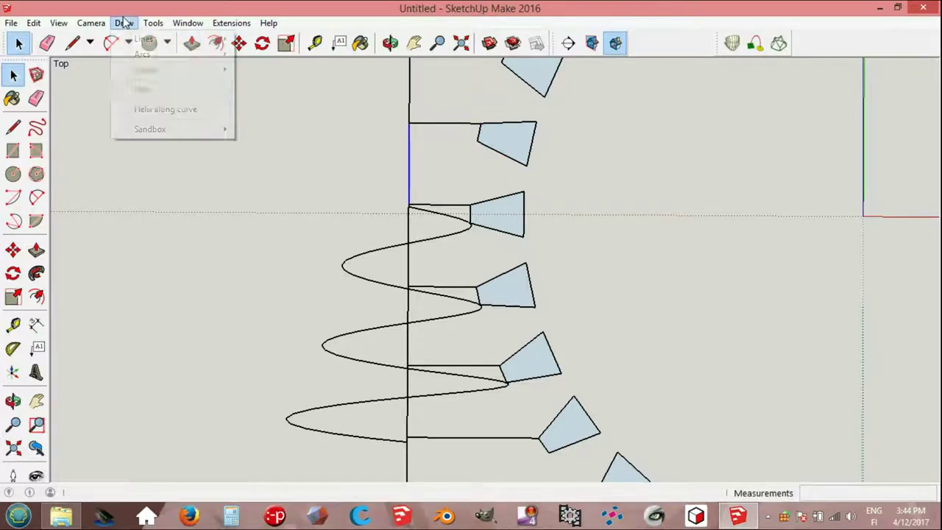
pyautogui.click(153, 108)
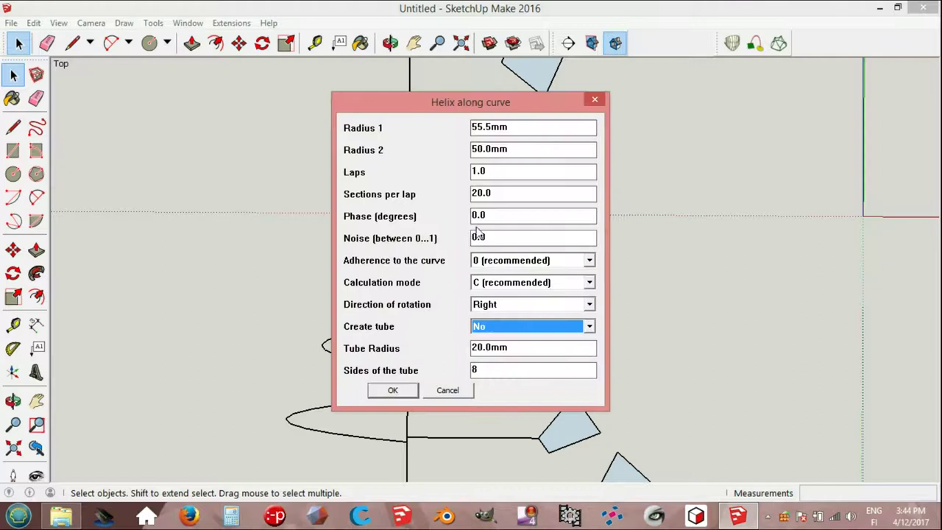
pyautogui.moveTo(516, 147); pyautogui.dragTo(449, 149)
pyautogui.hotkey('ctrl', 'c')
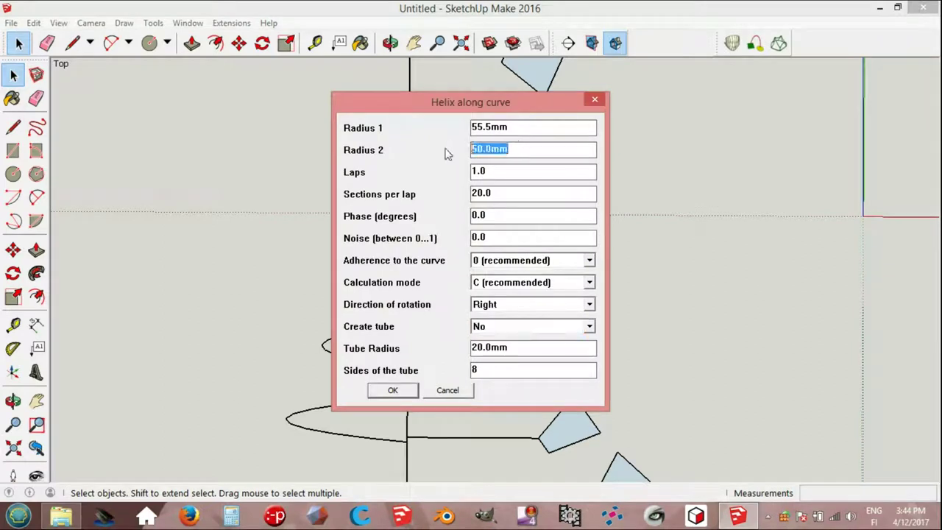
pyautogui.press('BackSpace')
pyautogui.moveTo(516, 127); pyautogui.dragTo(460, 131)
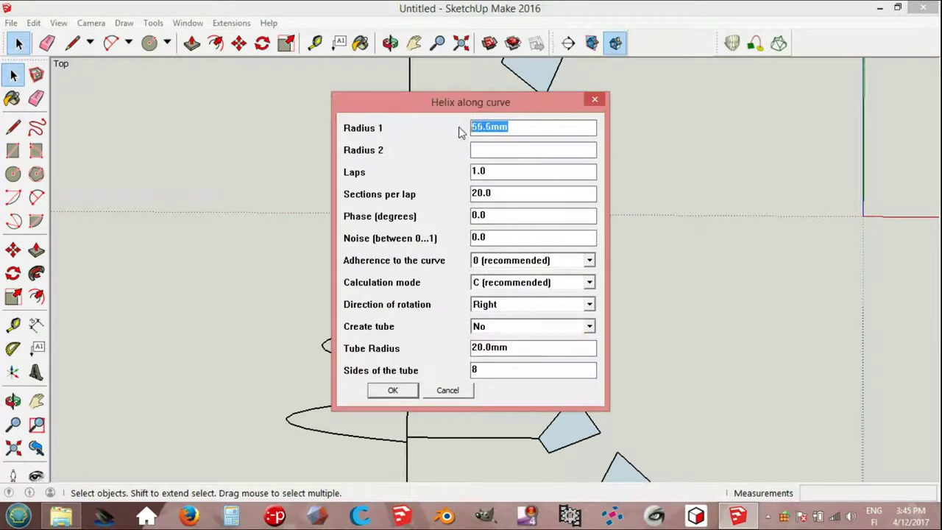
pyautogui.hotkey('ctrl', 'v')
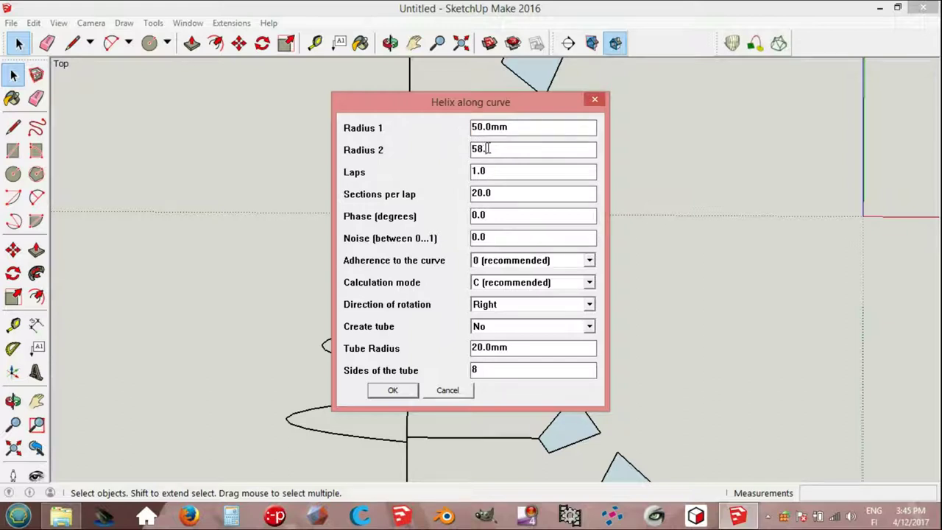
pyautogui.click(392, 390)
# Measure the uppermost connector and create a Helix along curve on the segment below it with Radius 1 80.7 mm and Radius 2 115.4 mm.
pyautogui.moveTo(405, 312); pyautogui.dragTo(326, 339, button='middle')
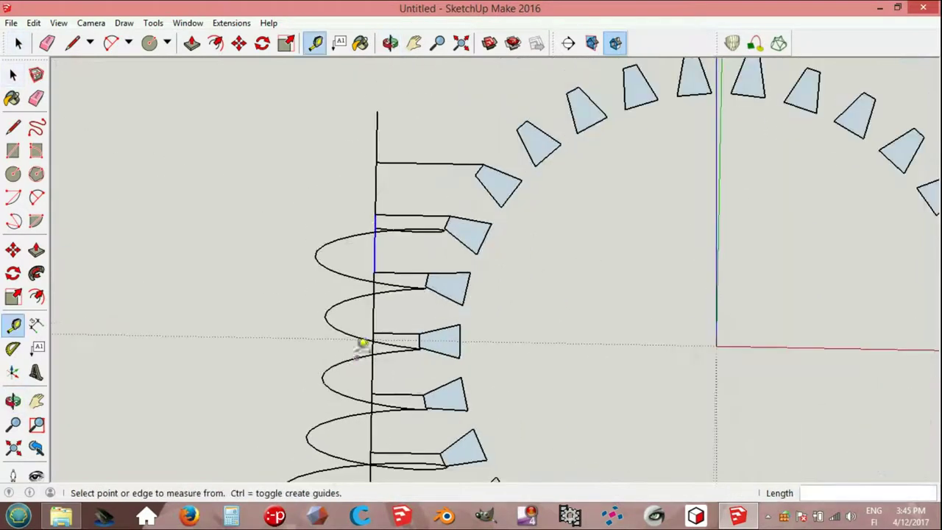
pyautogui.press('space')
pyautogui.scroll(4, 384, 207)
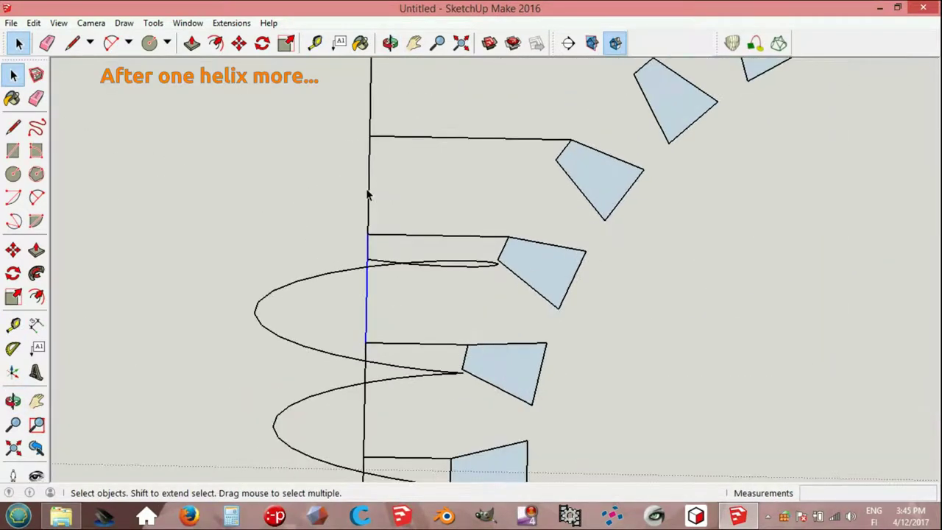
pyautogui.click(369, 196)
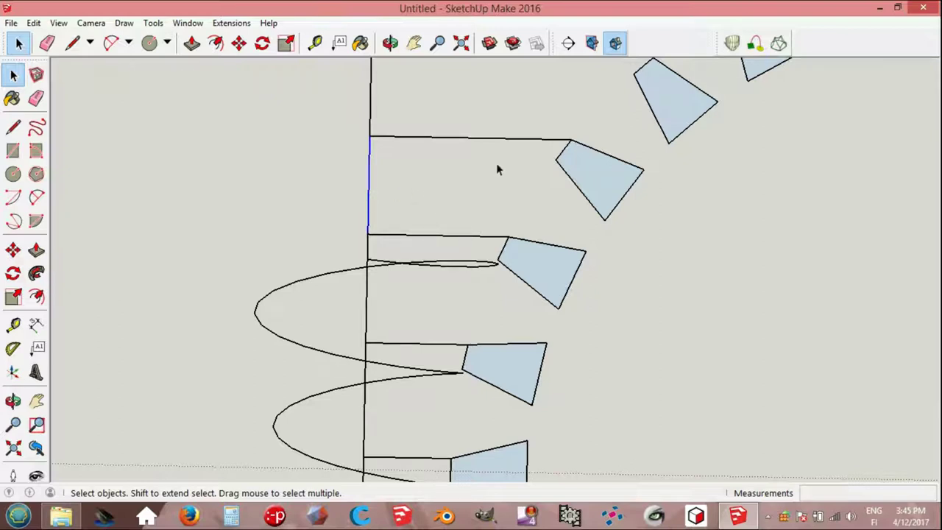
pyautogui.press('t')
pyautogui.click(575, 132)
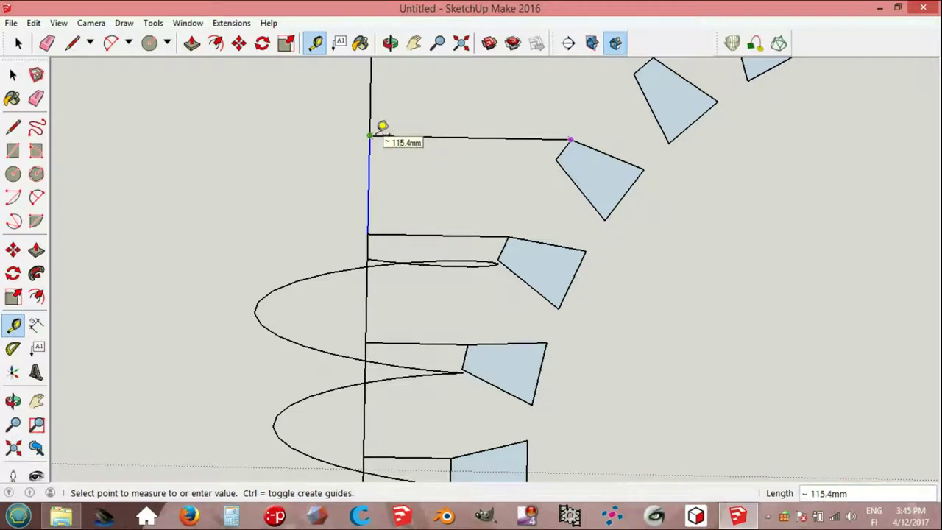
pyautogui.press('space')
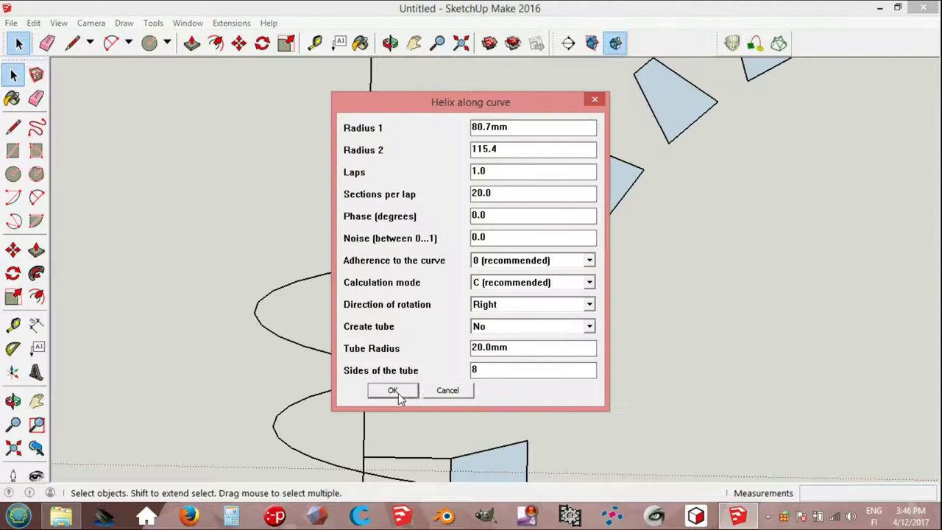
pyautogui.click(395, 390)
# Select all six helix curves along the long line and combine them into one group.
pyautogui.moveTo(408, 370); pyautogui.dragTo(370, 389, button='middle')
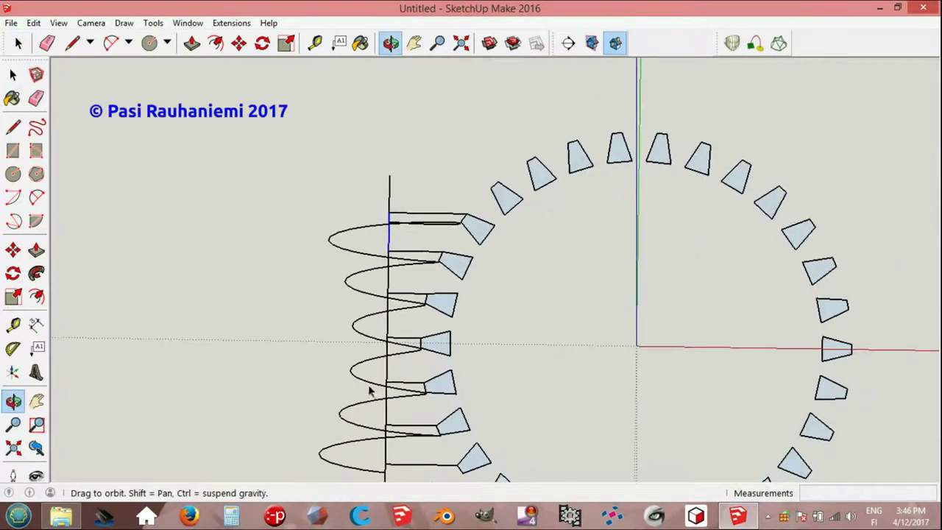
pyautogui.click(339, 450)
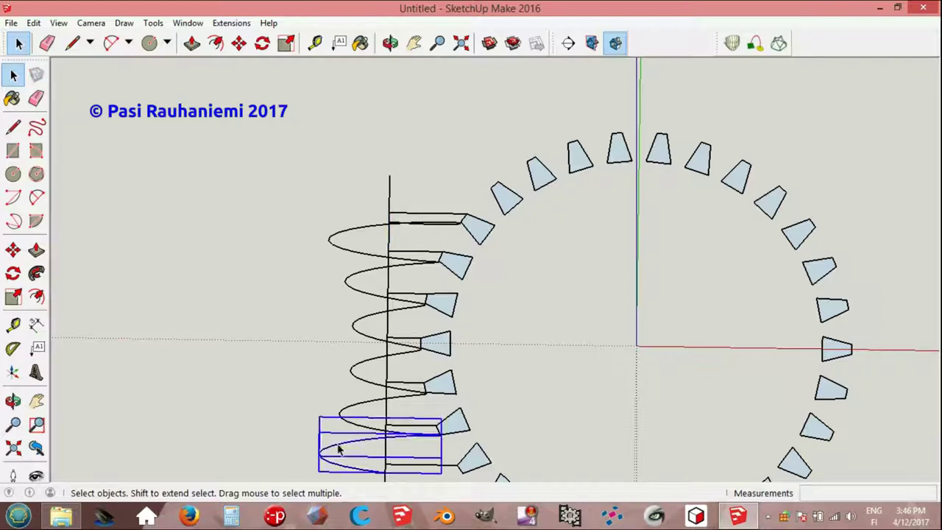
pyautogui.keyDown('shift'); pyautogui.click(370, 411); pyautogui.keyUp('shift')
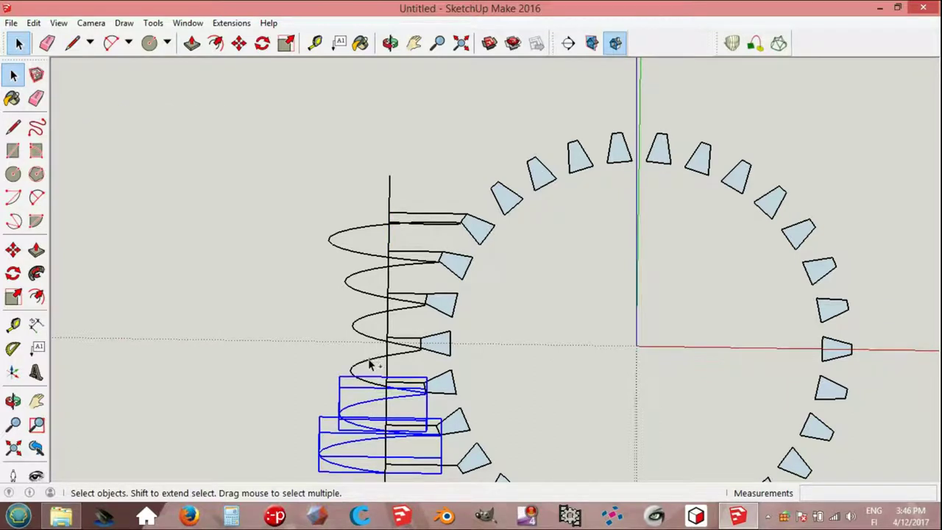
pyautogui.keyDown('shift'); pyautogui.click(370, 366); pyautogui.keyUp('shift')
pyautogui.keyDown('shift'); pyautogui.click(373, 319); pyautogui.keyUp('shift')
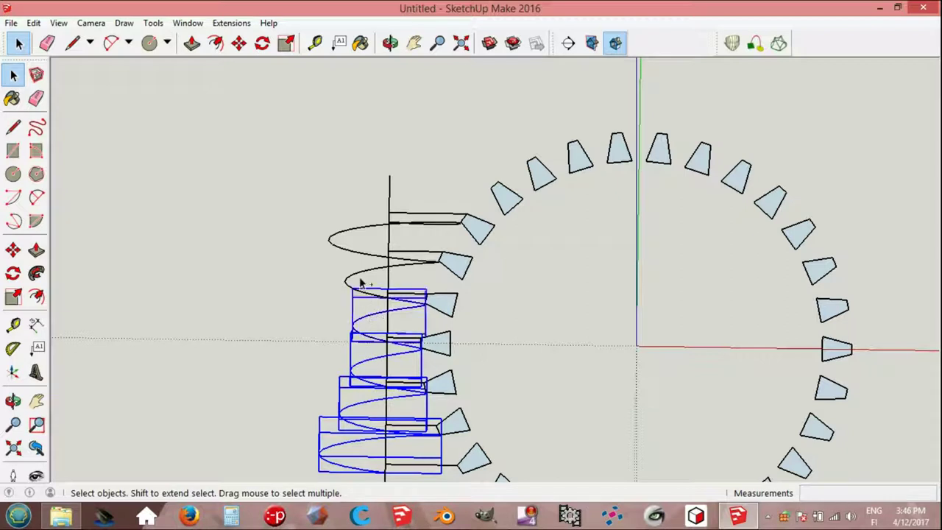
pyautogui.keyDown('shift'); pyautogui.click(362, 279); pyautogui.keyUp('shift')
pyautogui.keyDown('shift'); pyautogui.click(353, 237); pyautogui.keyUp('shift')
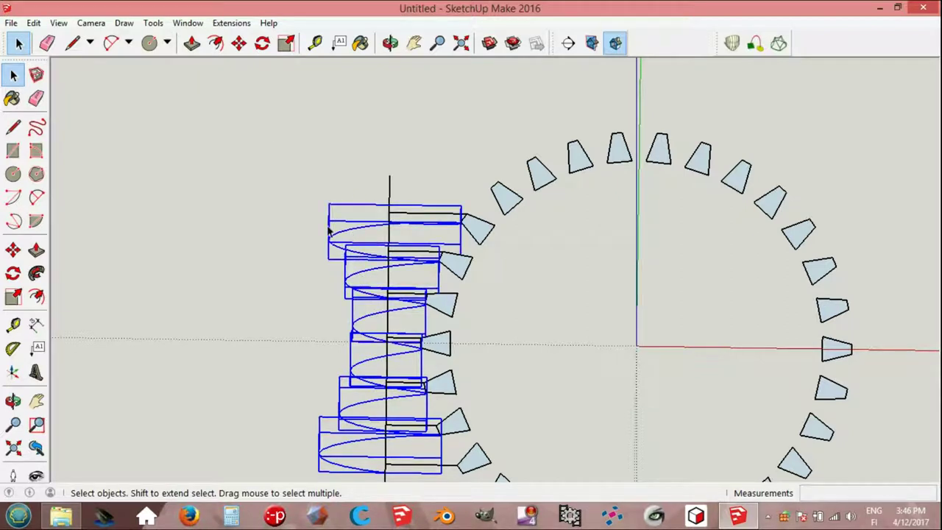
pyautogui.click(33, 23)
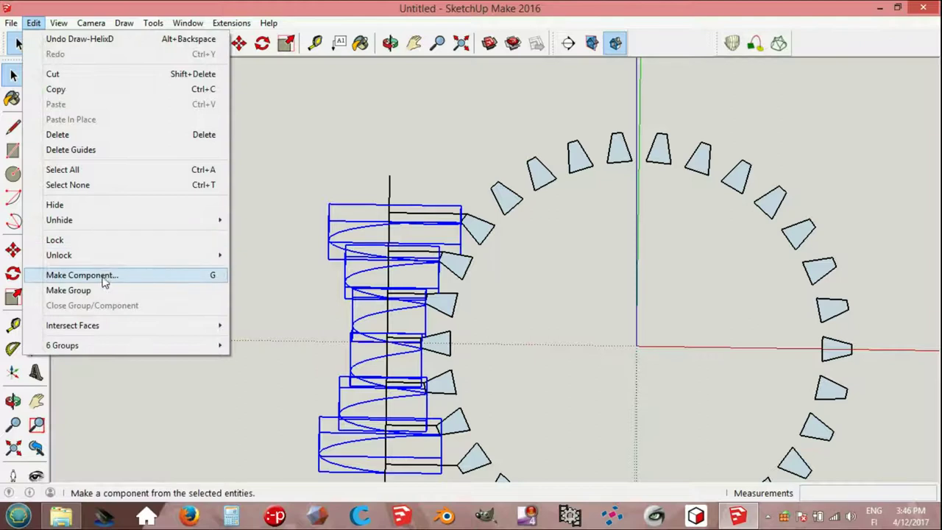
pyautogui.click(69, 290)
# Rotate the helix group 90 degrees about the long line's end, in the plane perpendicular to the line.
pyautogui.scroll(-3, 290, 296)
pyautogui.moveTo(290, 296); pyautogui.dragTo(331, 242, button='middle')
pyautogui.scroll(5, 324, 290)
pyautogui.press('F4')
pyautogui.press('space')
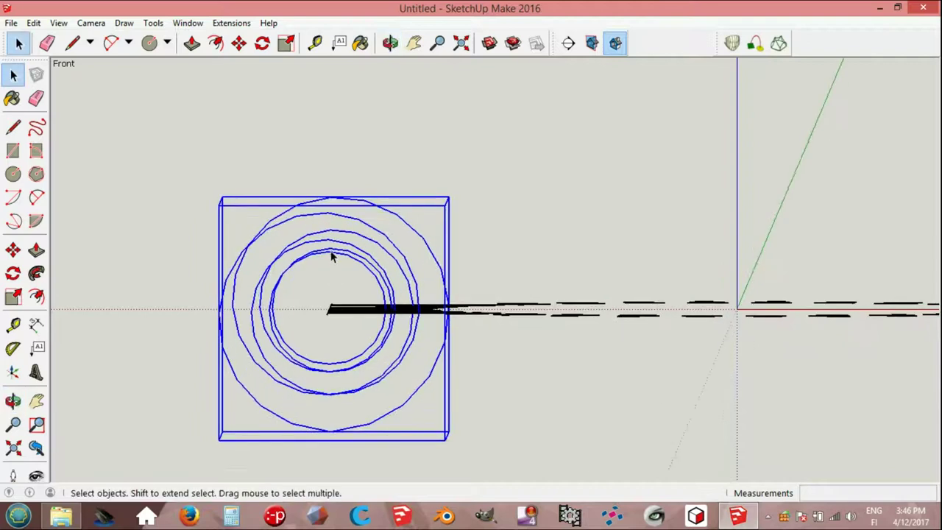
pyautogui.press('q')
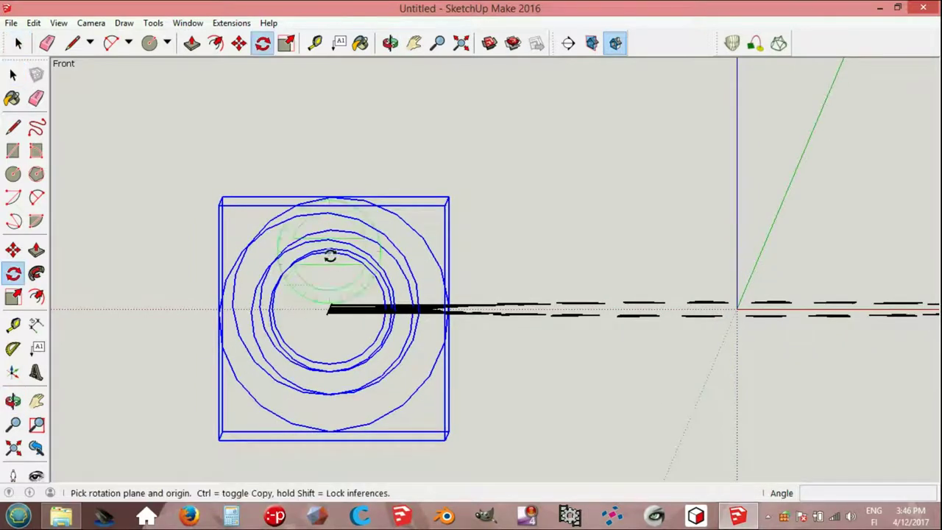
pyautogui.click(328, 315)
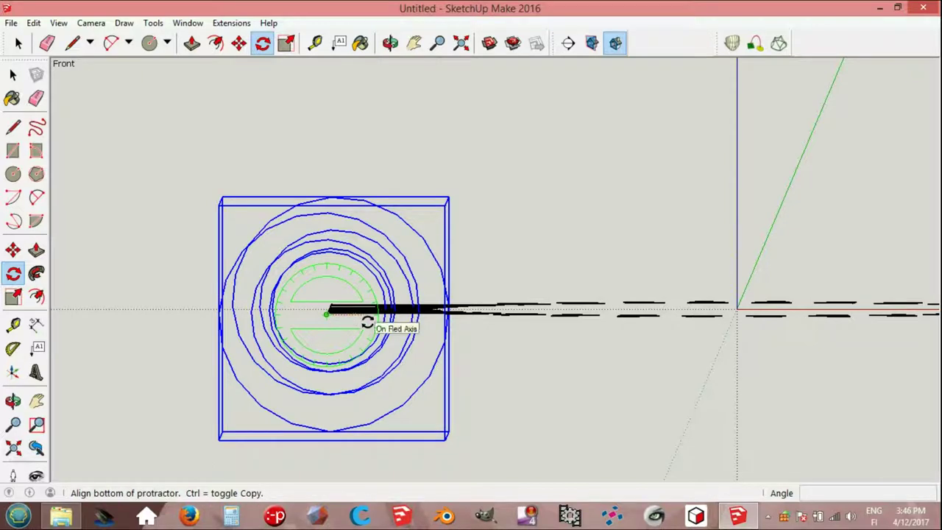
pyautogui.click(368, 320)
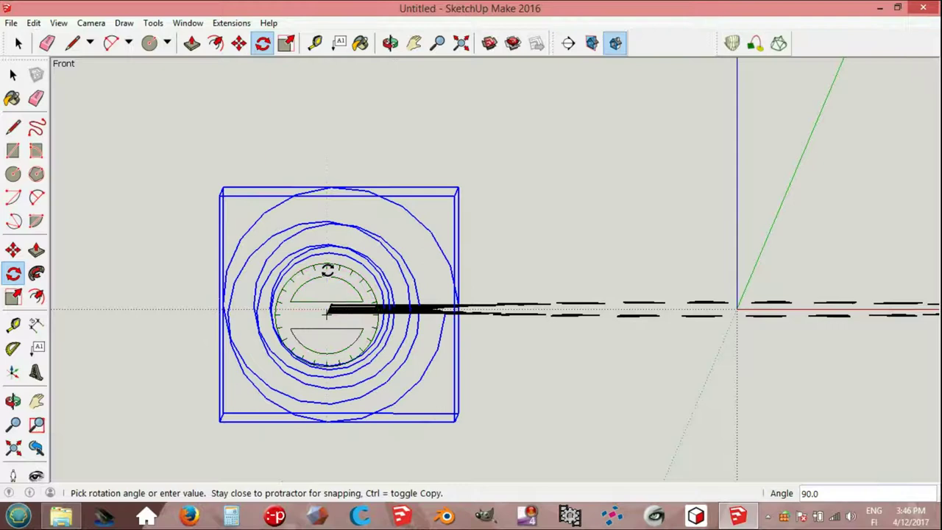
pyautogui.click(328, 270)
# Move the helix group 500 mm along the red axis, away from the long line and the tooth ring.
pyautogui.press('space')
pyautogui.scroll(5, 339, 204)
pyautogui.click(351, 214)
pyautogui.scroll(-4, 361, 225)
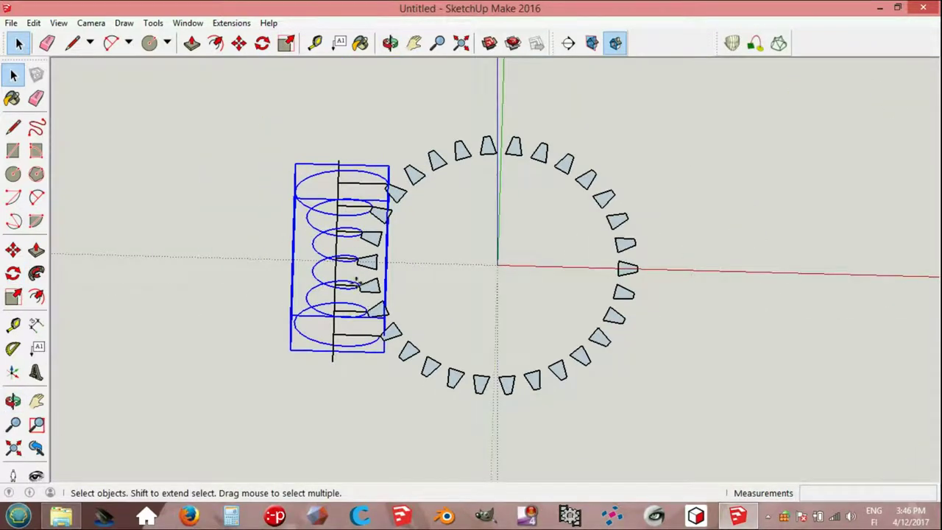
pyautogui.press('m')
pyautogui.click(347, 259)
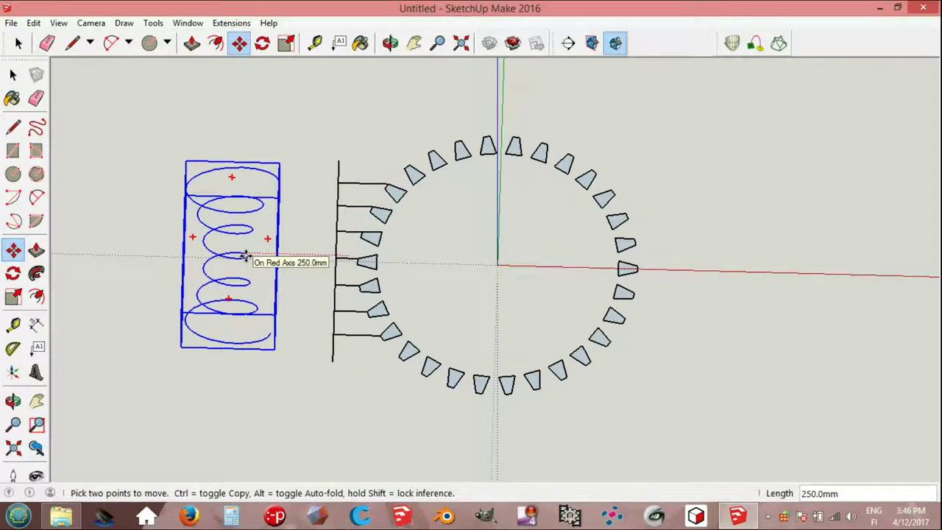
pyautogui.write('500')
pyautogui.press('Return')
pyautogui.press('space')
# Erase the connector lines between the long line and the teeth, keeping the long line.
pyautogui.scroll(3, 246, 255)
pyautogui.press('e')
pyautogui.moveTo(361, 349)
pyautogui.mouseDown()
pyautogui.moveTo(373, 139)
pyautogui.moveTo(371, 156)
pyautogui.mouseUp()
pyautogui.press('space')
# Draw a connector line about 50 mm long from the lower corner of the middle tooth's tip straight to the long line.
pyautogui.scroll(5, 356, 257)
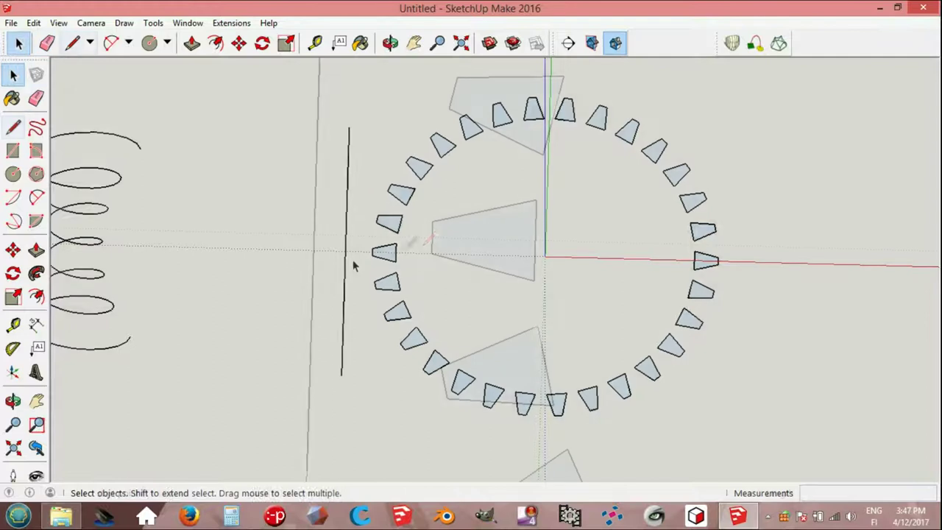
pyautogui.press('l')
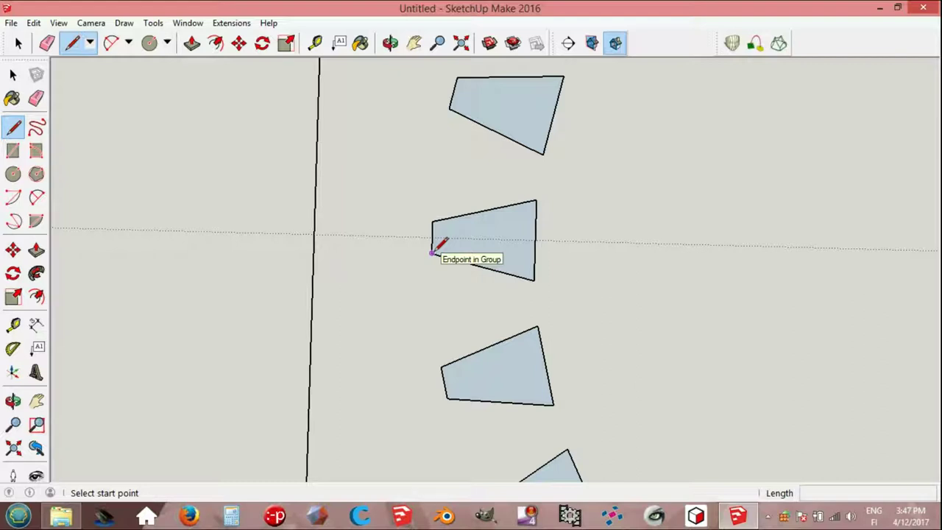
pyautogui.click(433, 252)
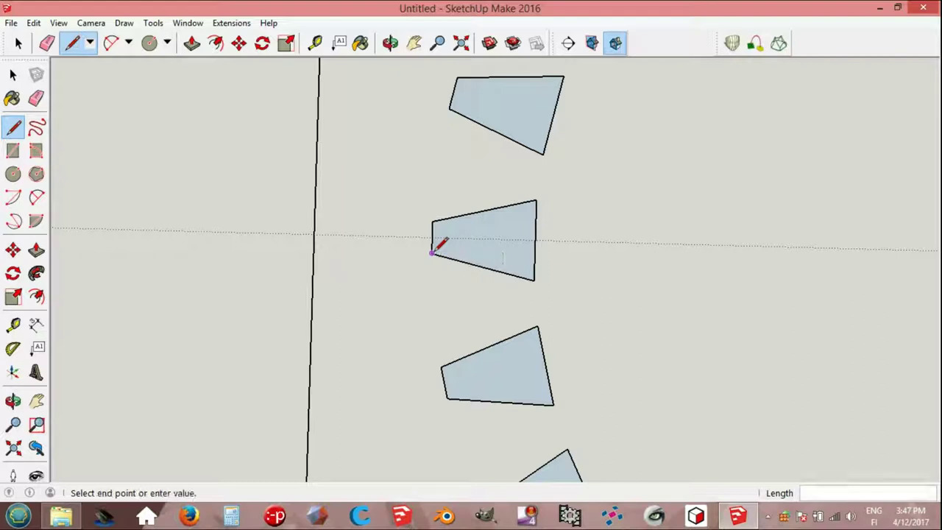
pyautogui.click(314, 251)
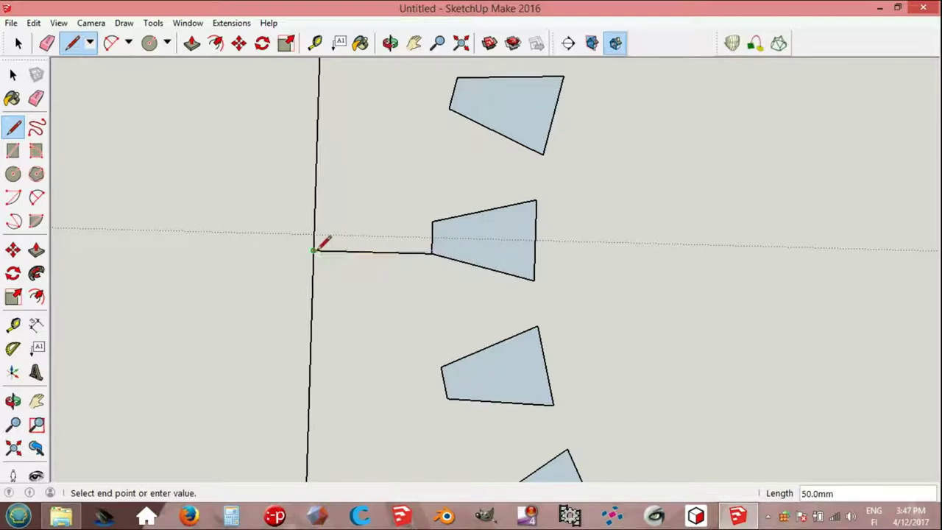
# Draw straight connector lines to the long line from the lower tip corners of the three teeth above and three teeth below the middle one.
pyautogui.press('Escape')
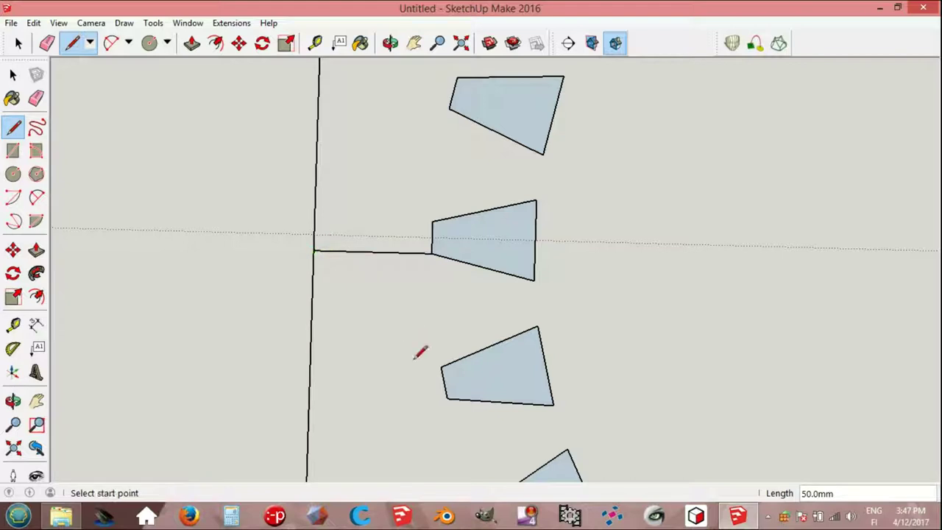
pyautogui.click(446, 398)
pyautogui.click(310, 396)
pyautogui.scroll(-3, 361, 424)
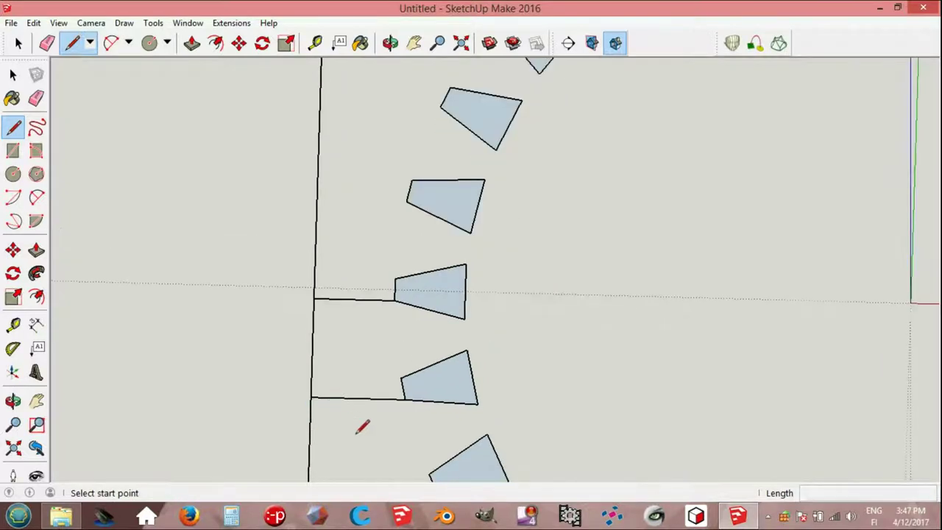
pyautogui.click(427, 377)
pyautogui.click(307, 374)
pyautogui.press('Escape')
pyautogui.scroll(-3, 324, 353)
pyautogui.press('space')
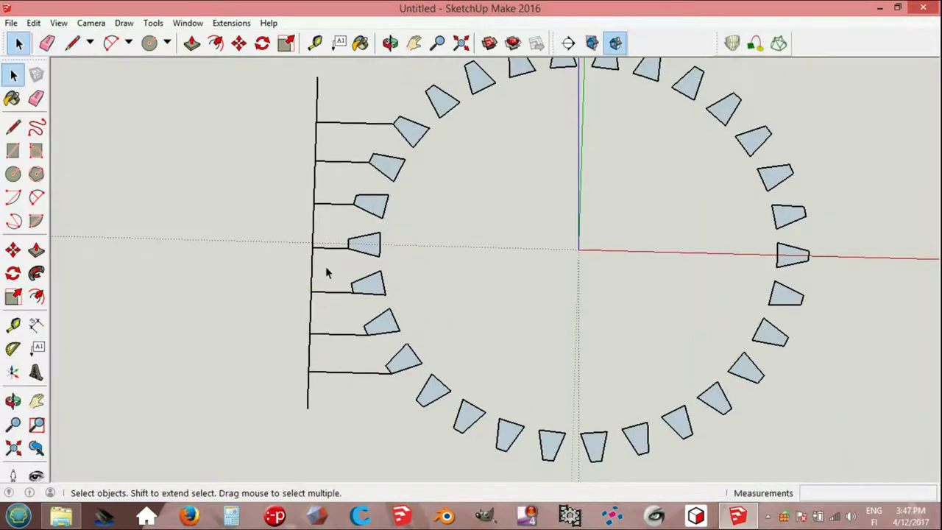
# Measure the lowest connector with the Tape Measure, and retrace the connector above it from the tooth's tip corner to the long line.
pyautogui.scroll(3, 327, 265)
pyautogui.press('t')
pyautogui.click(447, 405)
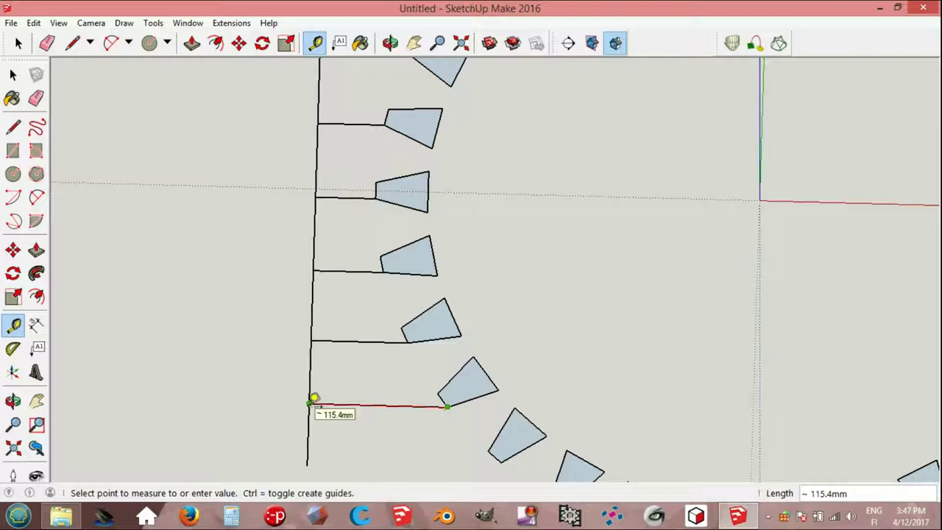
pyautogui.press('space')
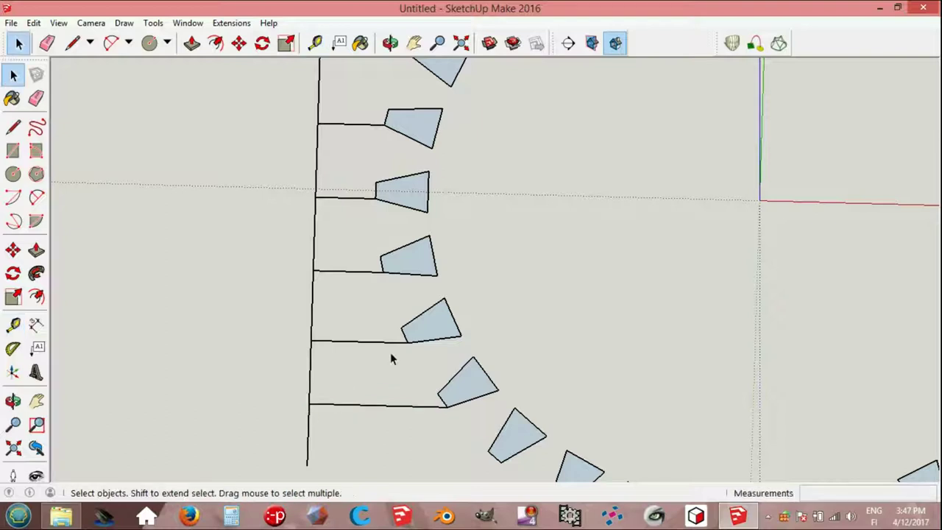
pyautogui.press('l')
pyautogui.click(407, 342)
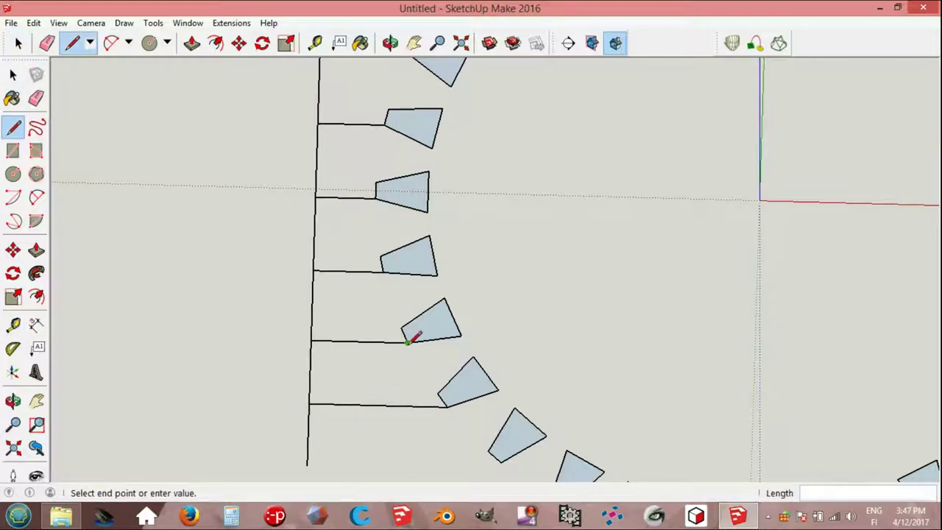
pyautogui.click(311, 341)
pyautogui.press('space')
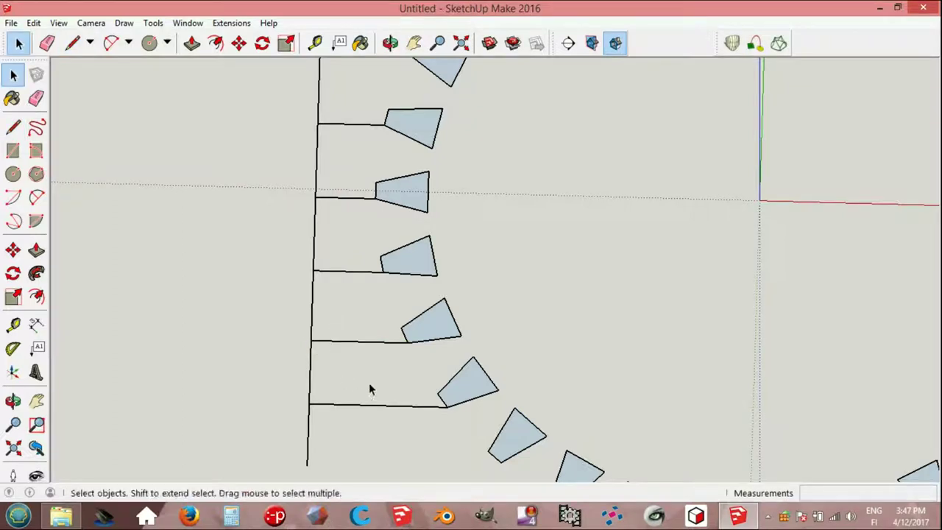
# Create a one-lap helix along the long line's segment between the two lowest connectors, with radius 1 of 115.4 mm and radius 2 of 80.7 mm.
pyautogui.click(310, 381)
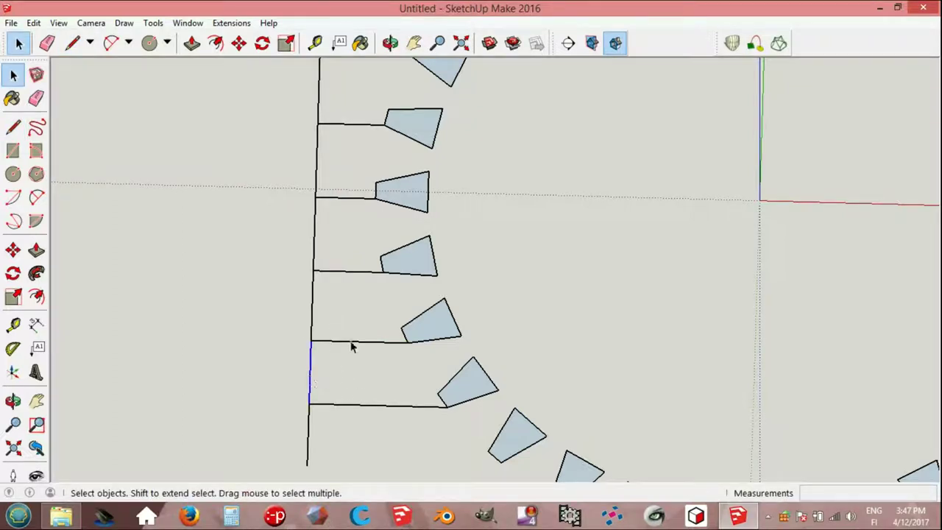
pyautogui.click(124, 23)
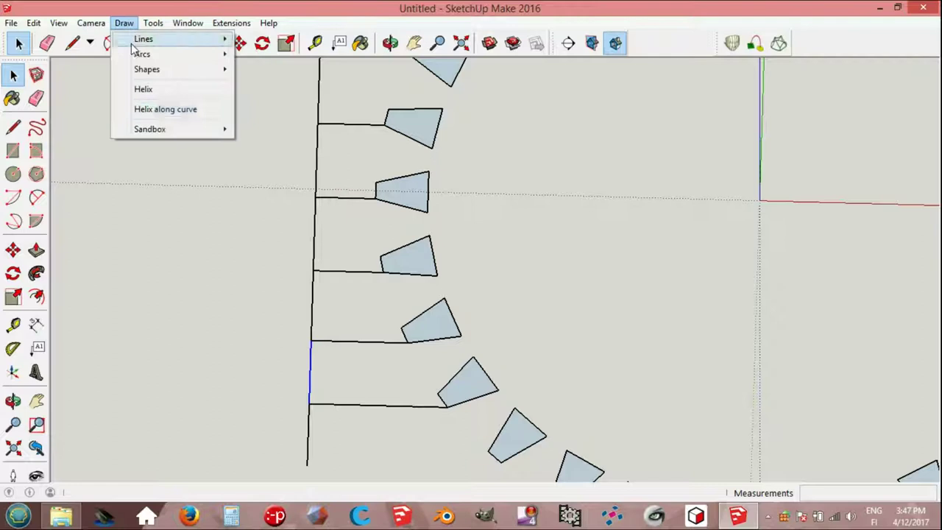
pyautogui.click(167, 111)
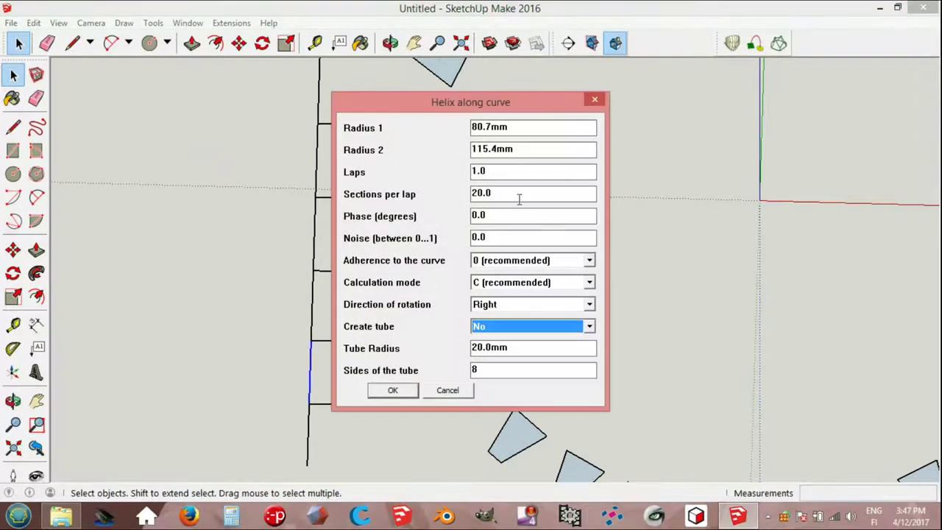
pyautogui.moveTo(525, 150); pyautogui.dragTo(459, 149)
pyautogui.hotkey('ctrl', 'c')
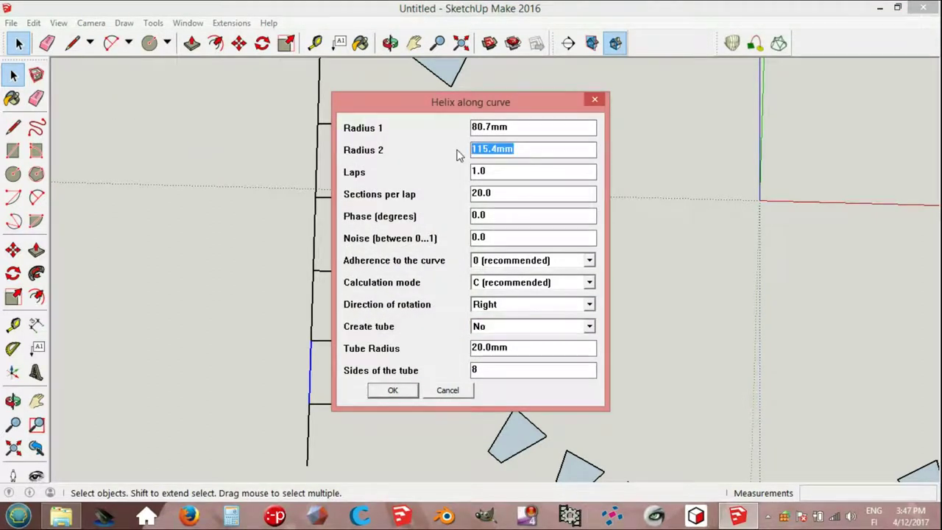
pyautogui.press('BackSpace')
pyautogui.hotkey('ctrl', 'v')
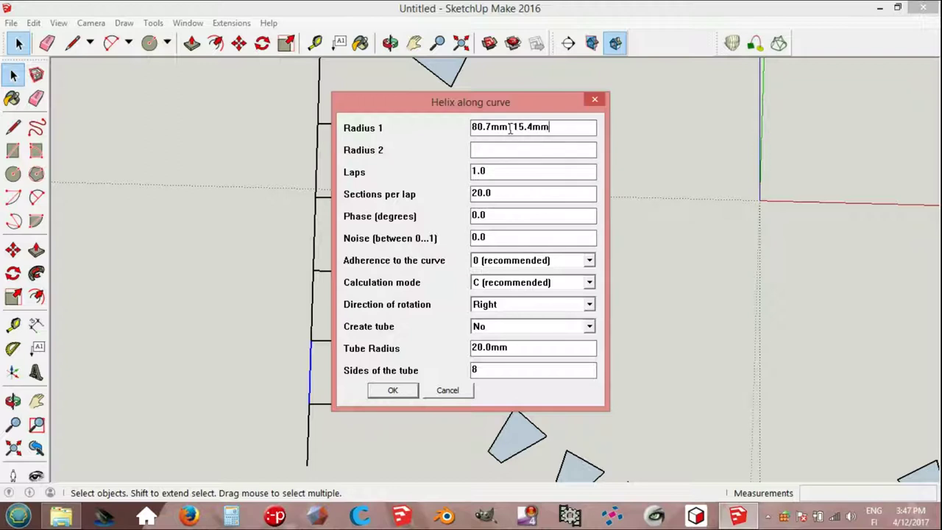
pyautogui.moveTo(507, 128); pyautogui.dragTo(468, 128)
pyautogui.hotkey('ctrl', 'c')
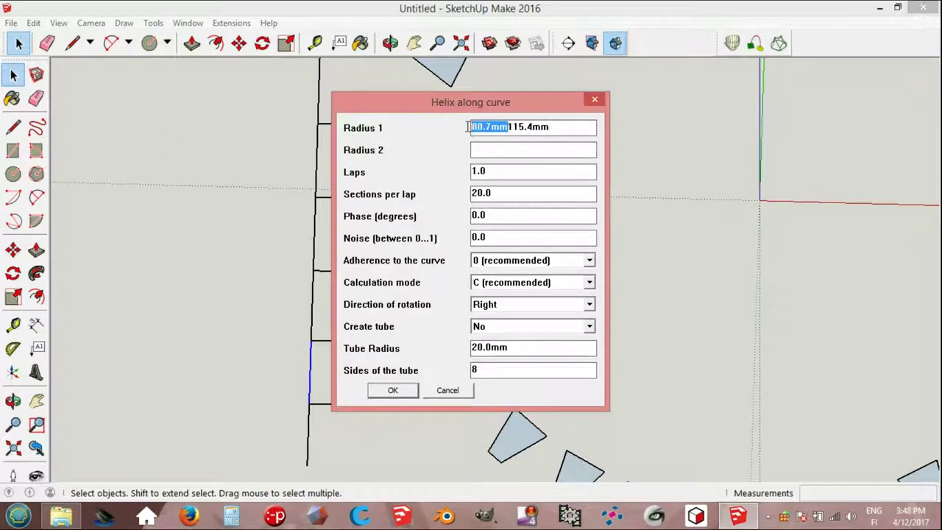
pyautogui.press('BackSpace')
pyautogui.hotkey('ctrl', 'v')
pyautogui.click(394, 391)
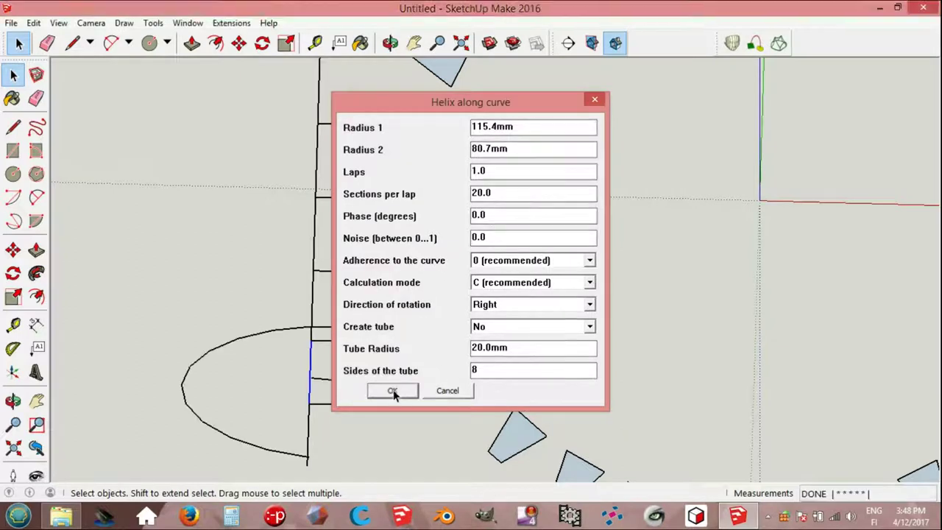
# Create a one-lap helix along the segment between the two uppermost connectors, with radius 1 of 74.7 mm and radius 2 of about 106 mm.
pyautogui.moveTo(349, 407)
pyautogui.mouseDown(button='middle')
pyautogui.moveTo(347, 301)
pyautogui.moveTo(351, 407)
pyautogui.mouseUp(button='middle')
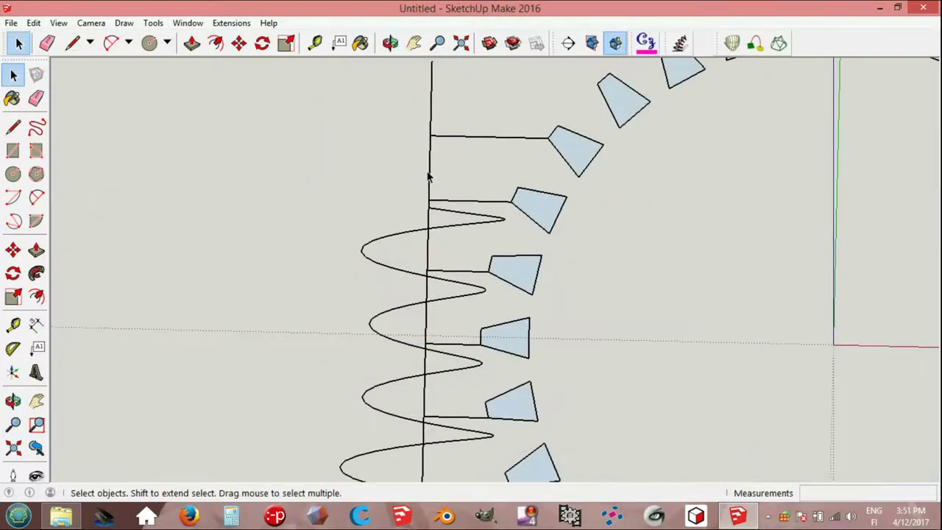
pyautogui.click(430, 175)
pyautogui.press('t')
pyautogui.click(511, 198)
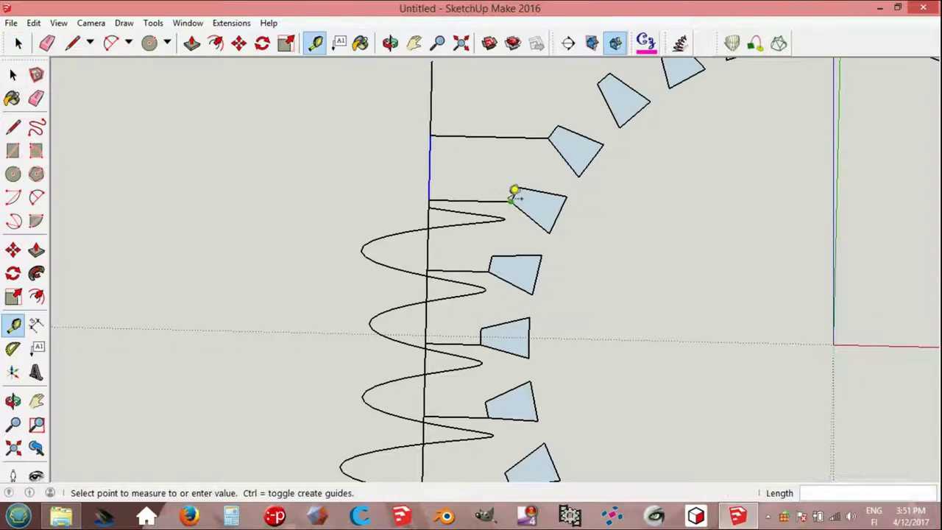
pyautogui.click(471, 176)
pyautogui.write('.')
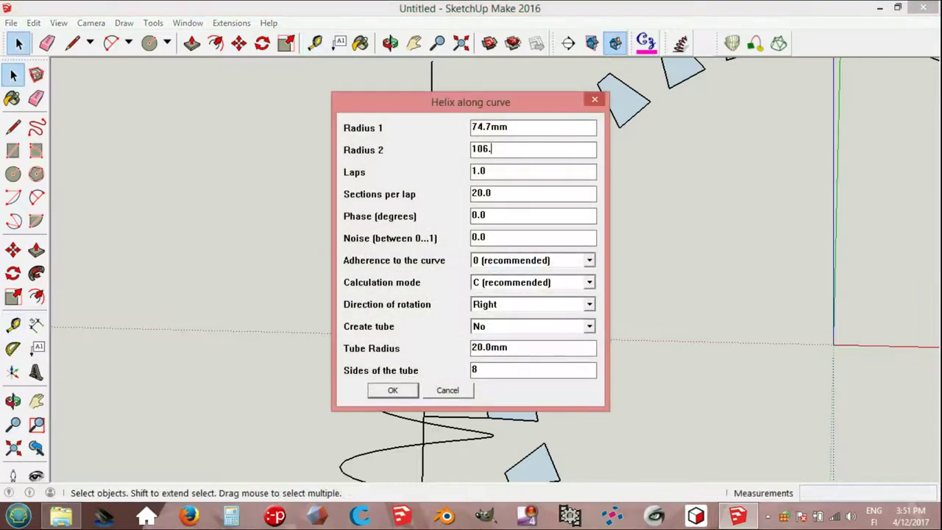
pyautogui.click(394, 388)
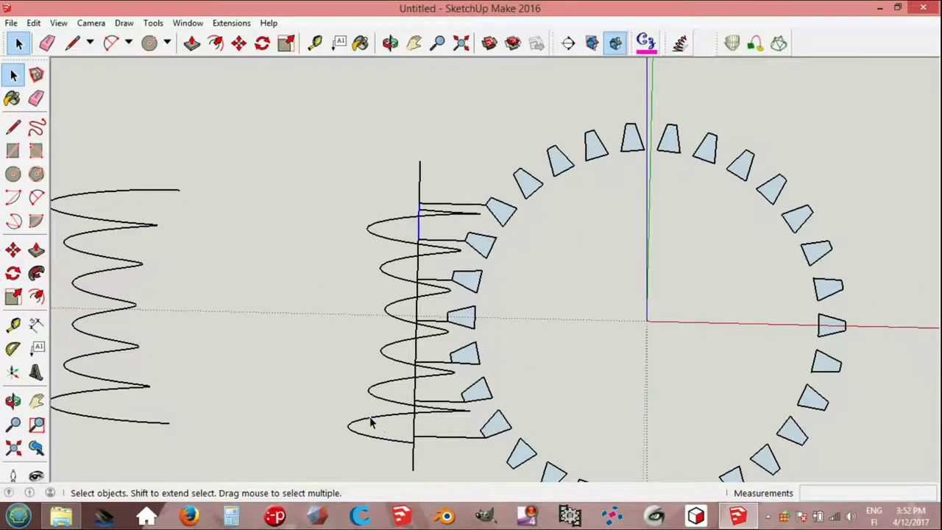
# Combine the six helix pieces around the long line into a single group.
pyautogui.click(372, 422)
pyautogui.keyDown('shift'); pyautogui.click(403, 361); pyautogui.keyUp('shift')
pyautogui.keyDown('shift'); pyautogui.click(403, 344); pyautogui.keyUp('shift')
pyautogui.keyDown('shift'); pyautogui.click(406, 309); pyautogui.keyUp('shift')
pyautogui.keyDown('shift'); pyautogui.click(407, 274); pyautogui.keyUp('shift')
pyautogui.keyDown('shift'); pyautogui.click(408, 234); pyautogui.keyUp('shift')
pyautogui.click(34, 23)
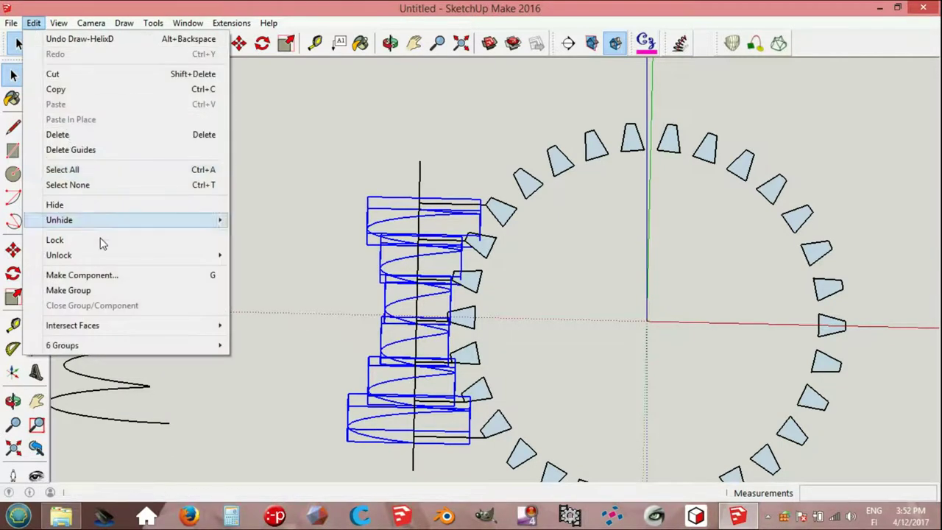
pyautogui.click(84, 291)
# Rotate the new helix group 90 degrees about the long line's end, in the plane perpendicular to the line.
pyautogui.moveTo(489, 391); pyautogui.dragTo(329, 352, button='middle')
pyautogui.moveTo(459, 362); pyautogui.dragTo(536, 238, button='middle')
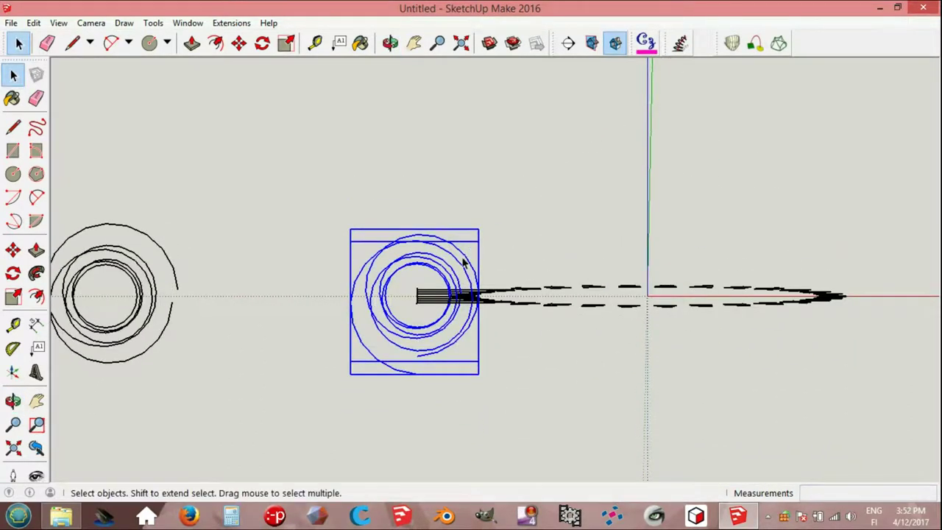
pyautogui.scroll(3, 467, 265)
pyautogui.press('q')
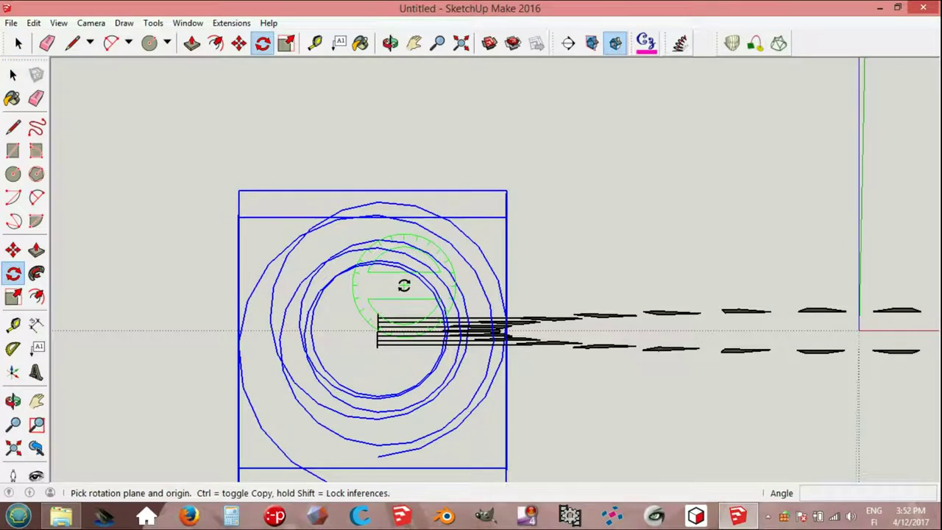
pyautogui.click(378, 352)
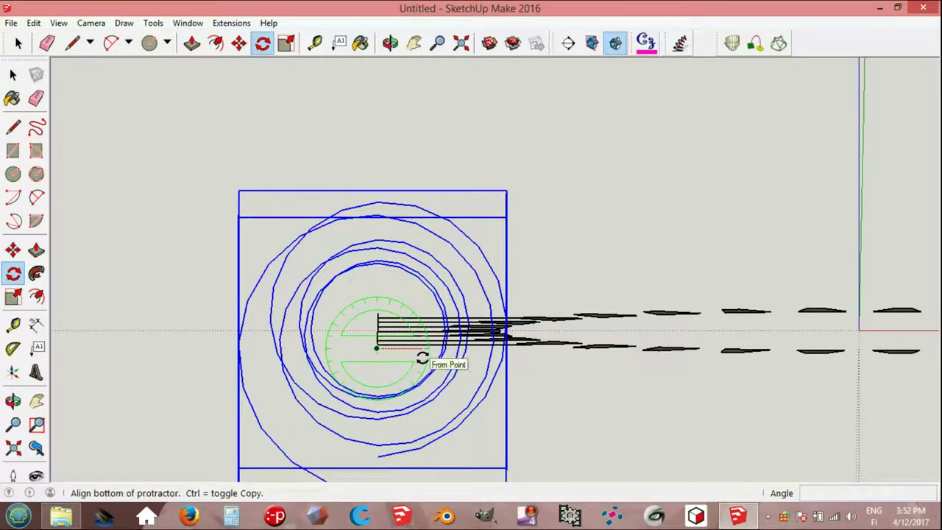
pyautogui.click(422, 357)
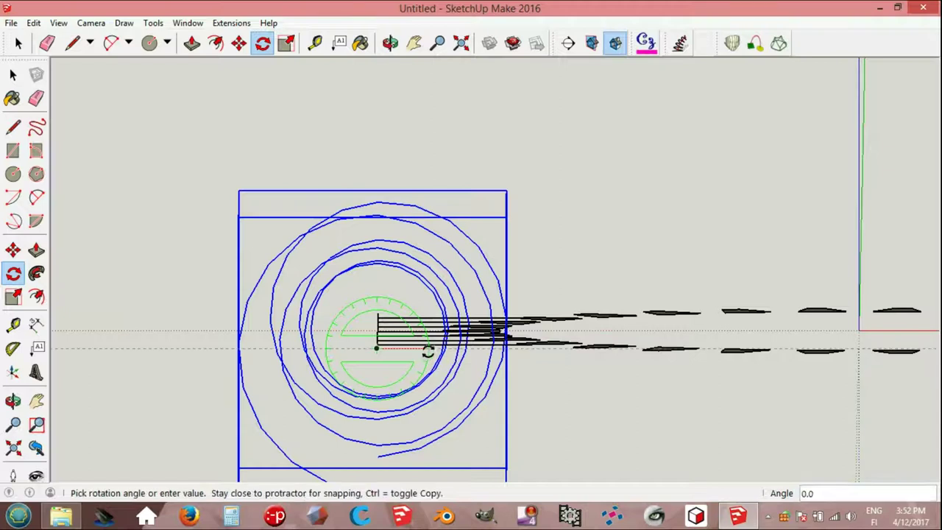
pyautogui.click(381, 275)
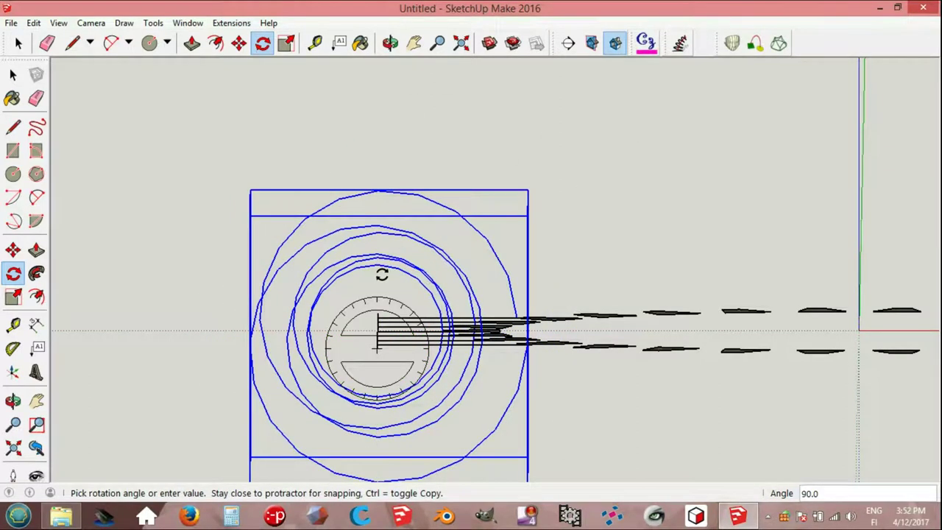
pyautogui.press('space')
# Move the new helix group 500 mm along the red axis, away from the tooth ring.
pyautogui.scroll(-4, 390, 276)
pyautogui.moveTo(416, 274); pyautogui.dragTo(415, 376, button='middle')
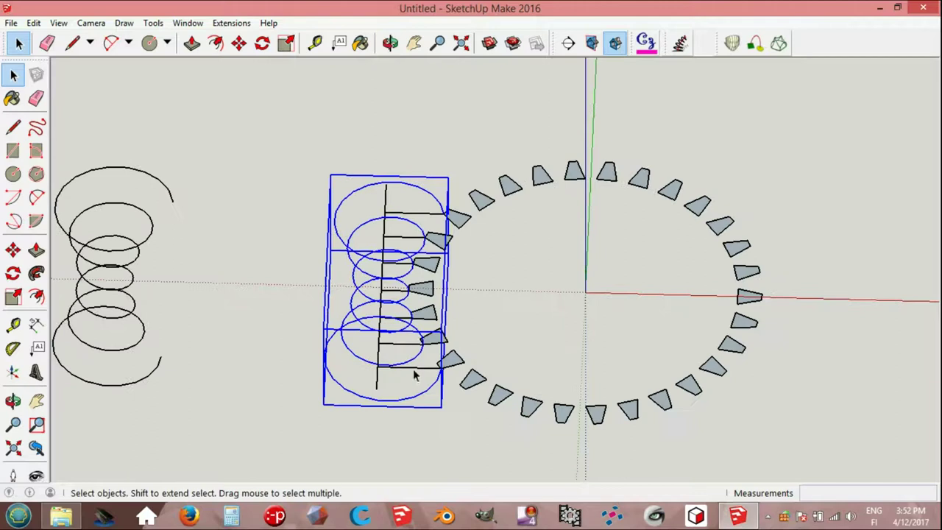
pyautogui.press('m')
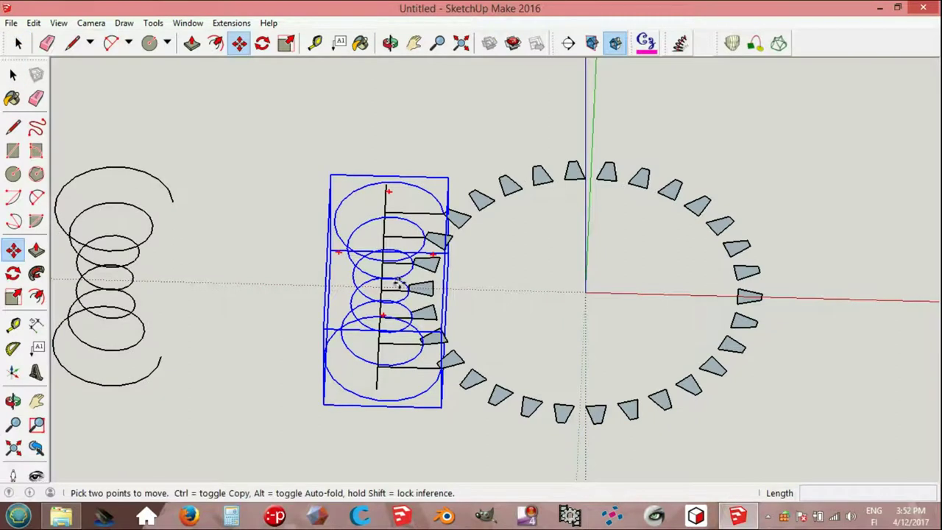
pyautogui.click(394, 280)
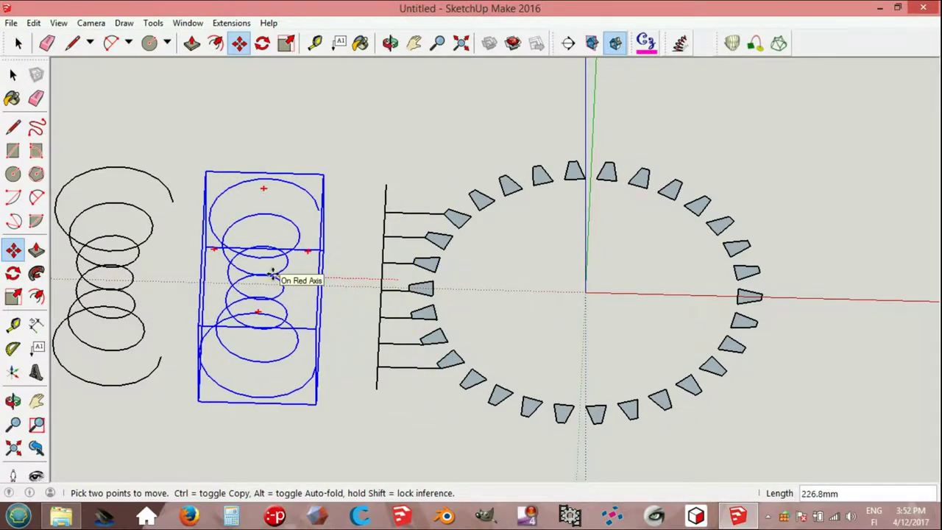
pyautogui.write('500')
pyautogui.press('Return')
pyautogui.press('space')
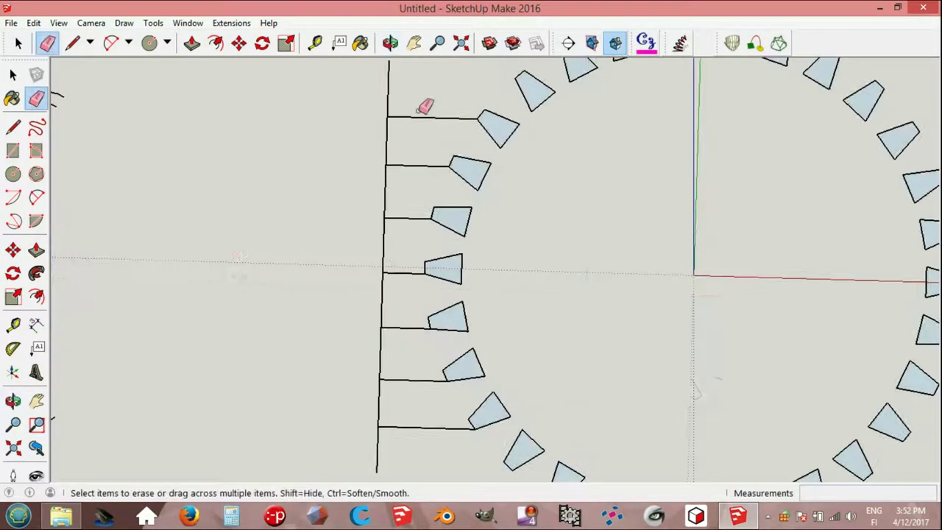
# Erase all seven connectors from the lower tip corners, keeping the long line.
pyautogui.moveTo(425, 107)
pyautogui.mouseDown()
pyautogui.moveTo(414, 269)
pyautogui.moveTo(420, 428)
pyautogui.moveTo(421, 416)
pyautogui.mouseUp()
pyautogui.press('space')
# Draw straight connector lines to the long line from the upper base corners of the middle tooth and the tooth above it.
pyautogui.scroll(4, 410, 247)
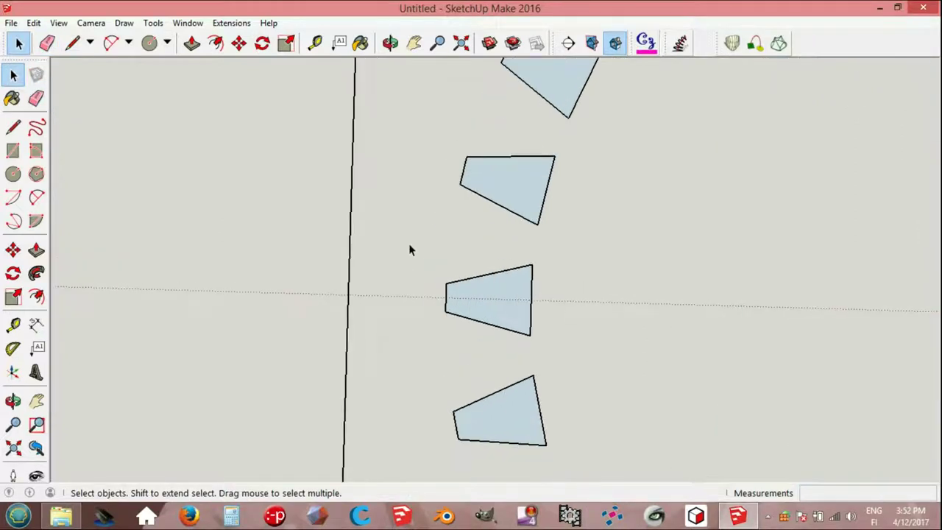
pyautogui.press('l')
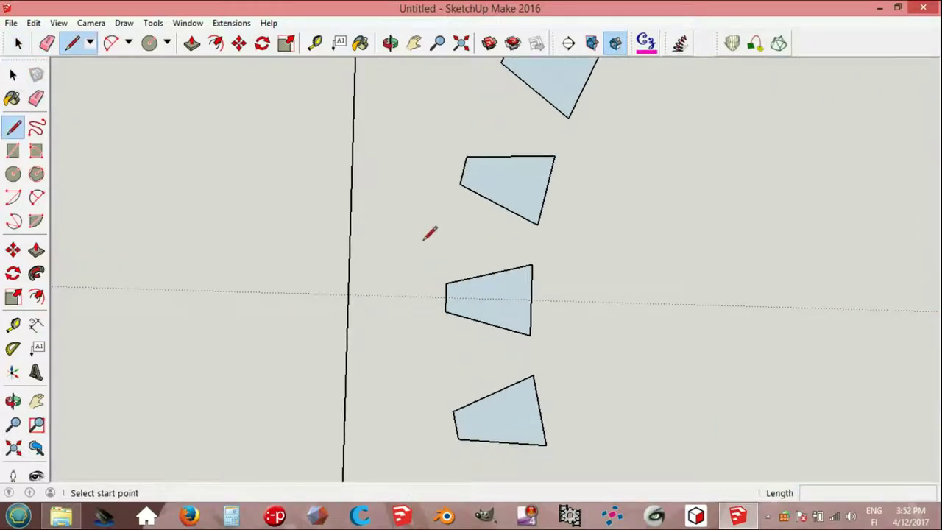
pyautogui.click(532, 263)
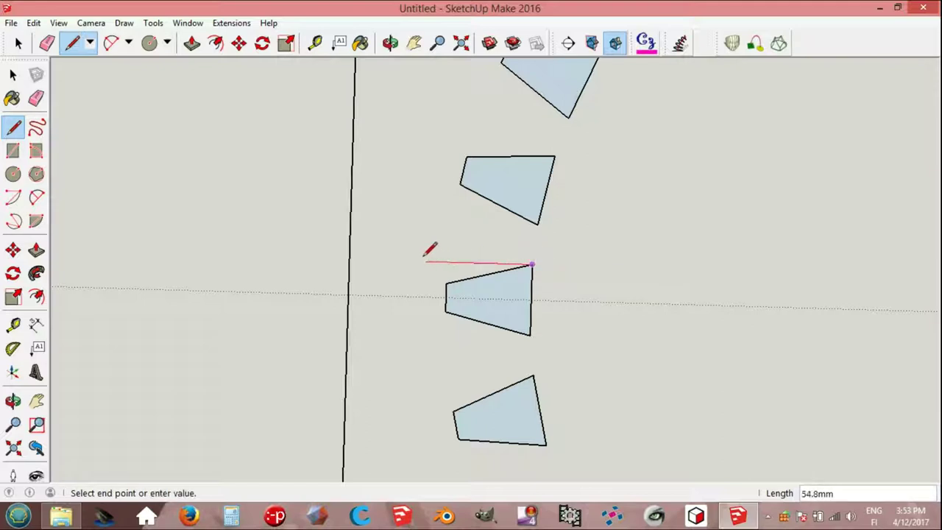
pyautogui.click(350, 259)
pyautogui.press('Escape')
pyautogui.click(555, 155)
pyautogui.click(353, 154)
pyautogui.press('Escape')
# Draw straight connector lines from the upper base corners of the two uppermost and three lowest of the seven teeth to the long line.
pyautogui.scroll(-2, 372, 170)
pyautogui.scroll(-1, 373, 169)
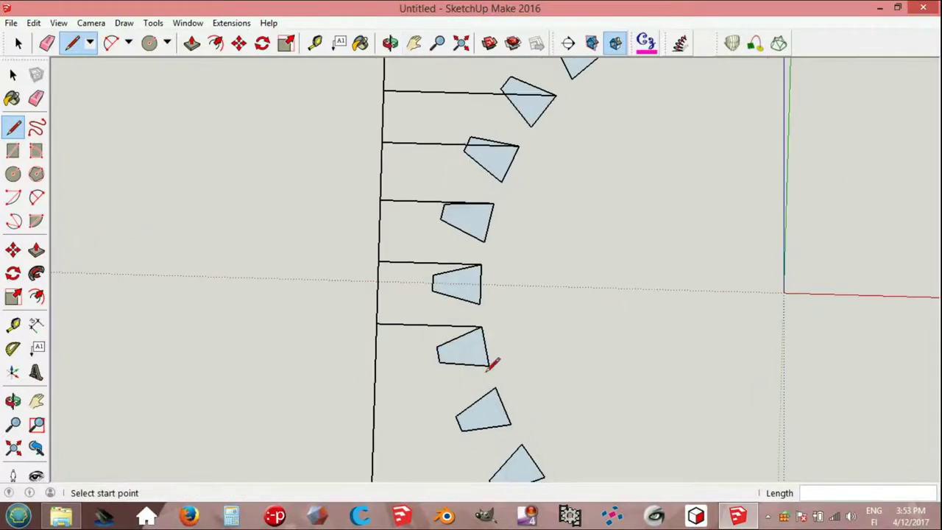
pyautogui.scroll(2, 491, 362)
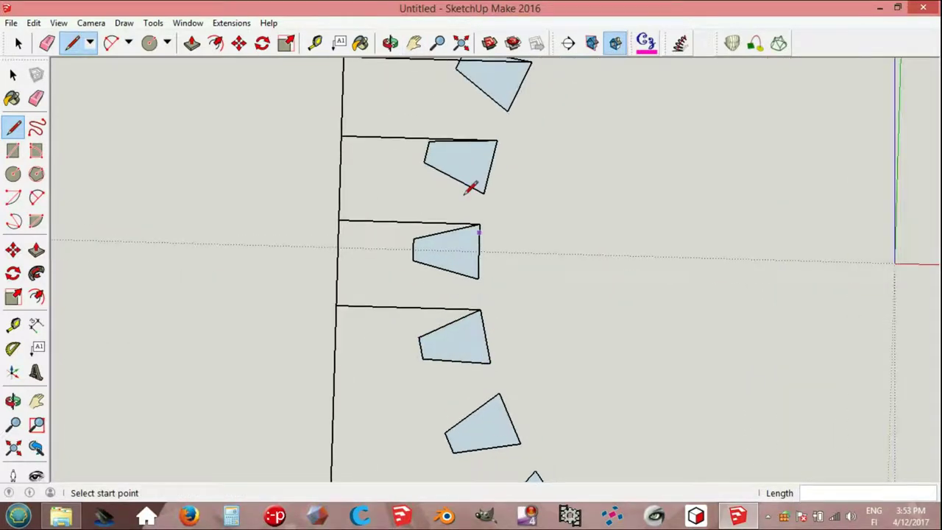
pyautogui.click(414, 43)
pyautogui.moveTo(501, 395)
pyautogui.mouseDown()
pyautogui.moveTo(525, 320)
pyautogui.moveTo(537, 324)
pyautogui.mouseUp()
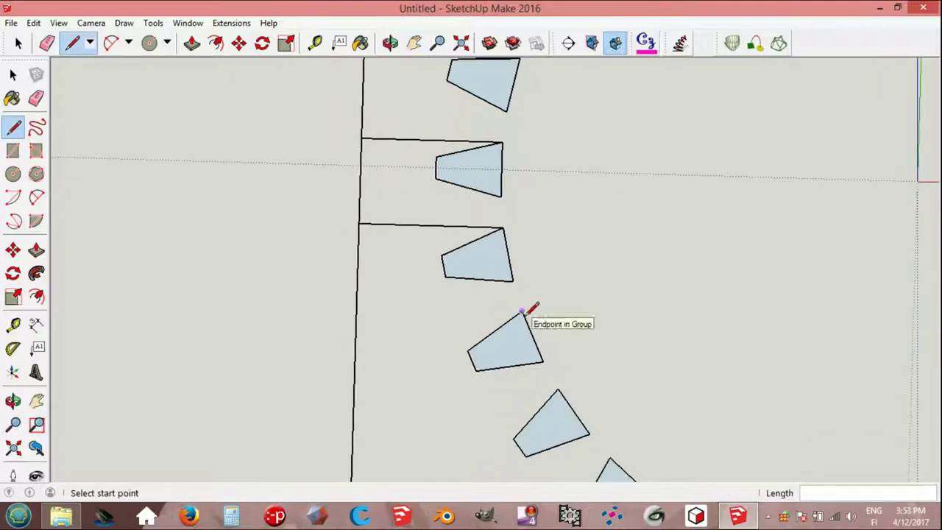
pyautogui.click(523, 312)
pyautogui.click(357, 307)
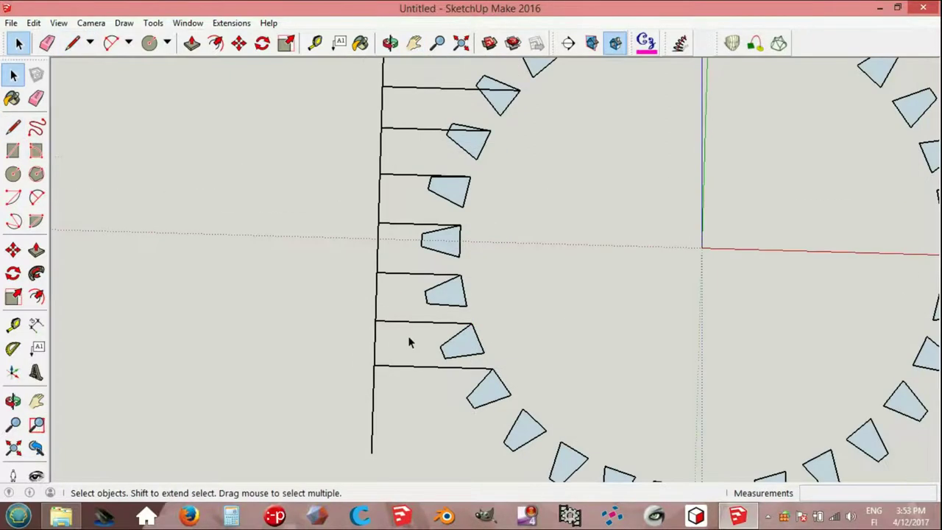
# Measure the lowest connector from the tooth's upper base corner to the long line.
pyautogui.press('t')
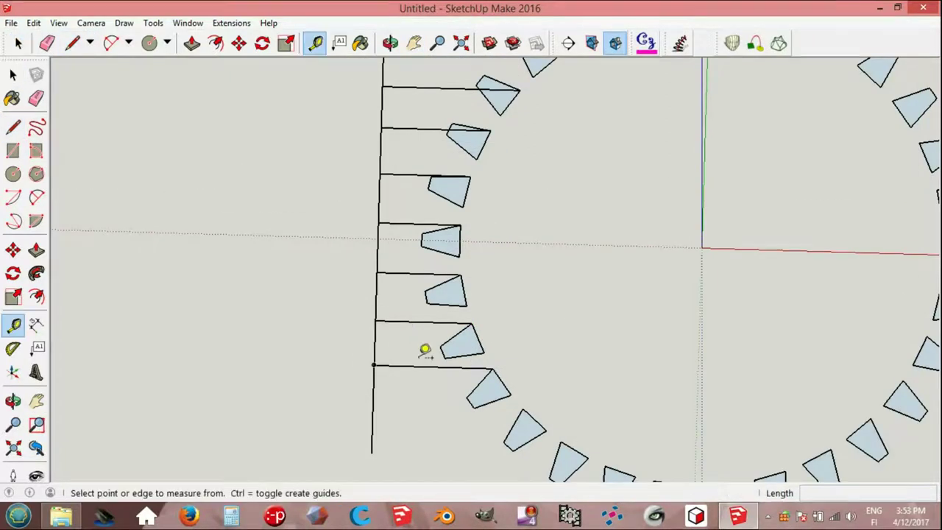
pyautogui.click(493, 364)
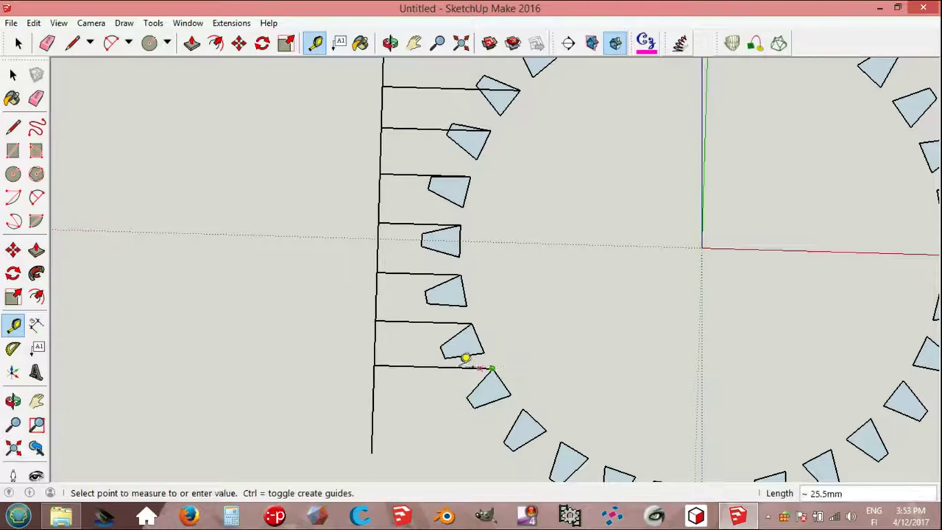
pyautogui.press('p')
pyautogui.press('space')
# Generate a one-lap helix along the long line's segment between the two lowest connectors, with Radius 1 of 135.5 mm and Radius 2 from the next connector.
pyautogui.click(375, 343)
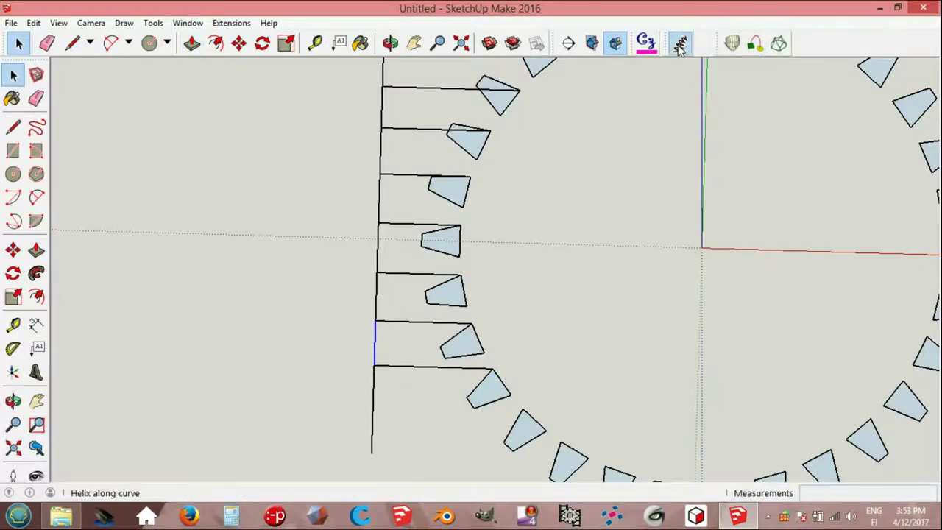
pyautogui.click(680, 45)
pyautogui.moveTo(524, 128); pyautogui.dragTo(469, 128)
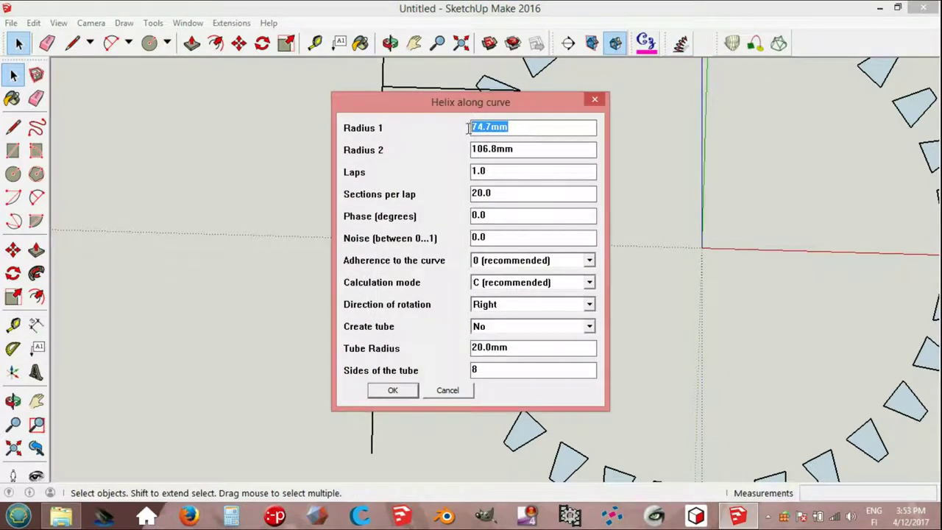
pyautogui.write('1')
pyautogui.moveTo(515, 150); pyautogui.dragTo(446, 145)
pyautogui.write('10')
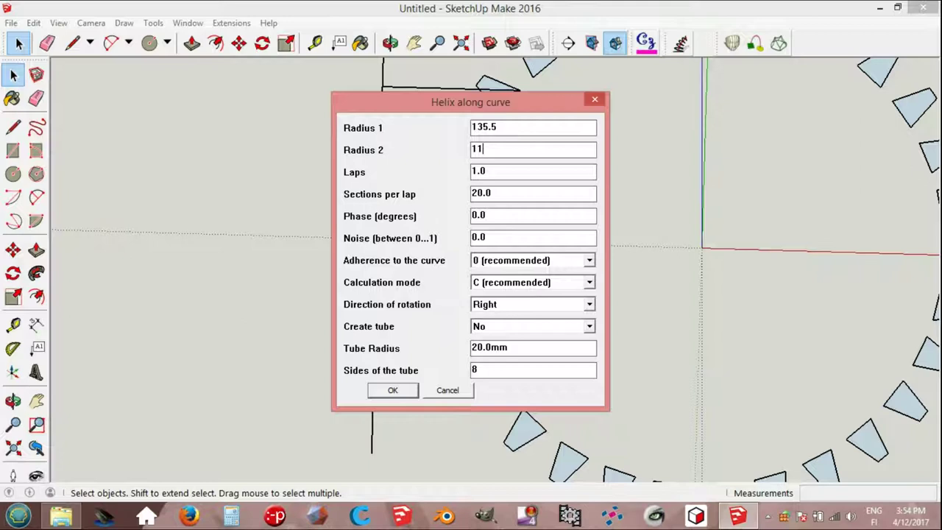
pyautogui.click(392, 390)
# Generate a helix along the segment between the two uppermost connectors, with Radius 1 of 125.1 mm and Radius 2 of 157.4 mm.
pyautogui.scroll(3, 420, 350)
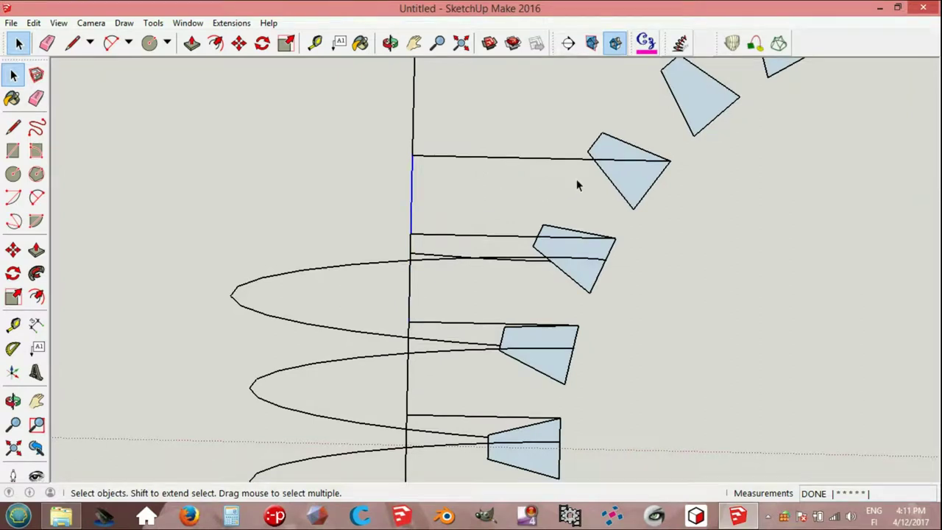
pyautogui.click(732, 44)
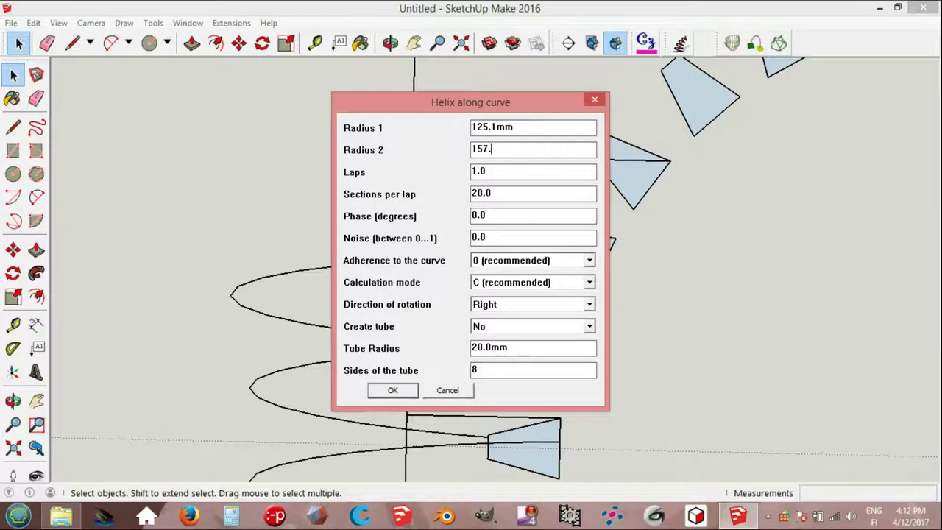
pyautogui.click(393, 391)
# Select all six helices around the long line and combine them into one group.
pyautogui.scroll(-2, 410, 368)
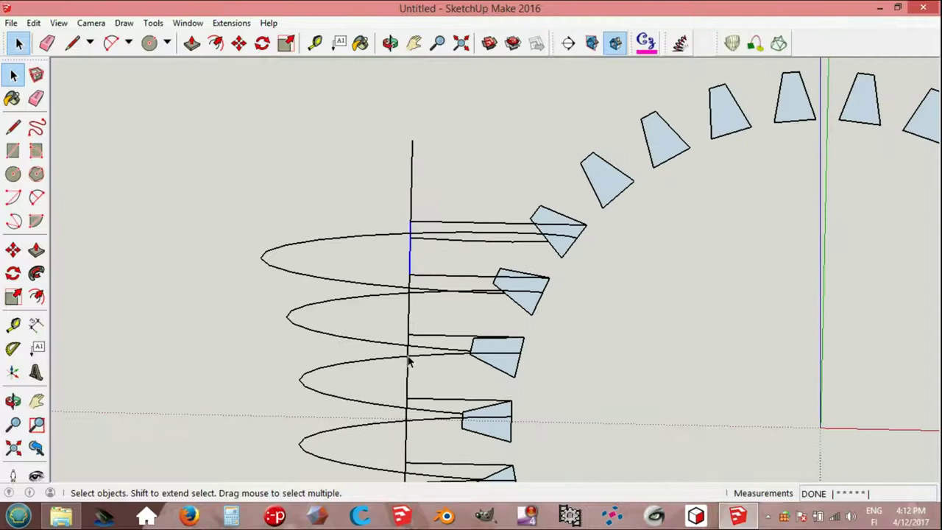
pyautogui.scroll(-3, 442, 147)
pyautogui.click(374, 184)
pyautogui.keyDown('shift'); pyautogui.click(373, 144); pyautogui.keyUp('shift')
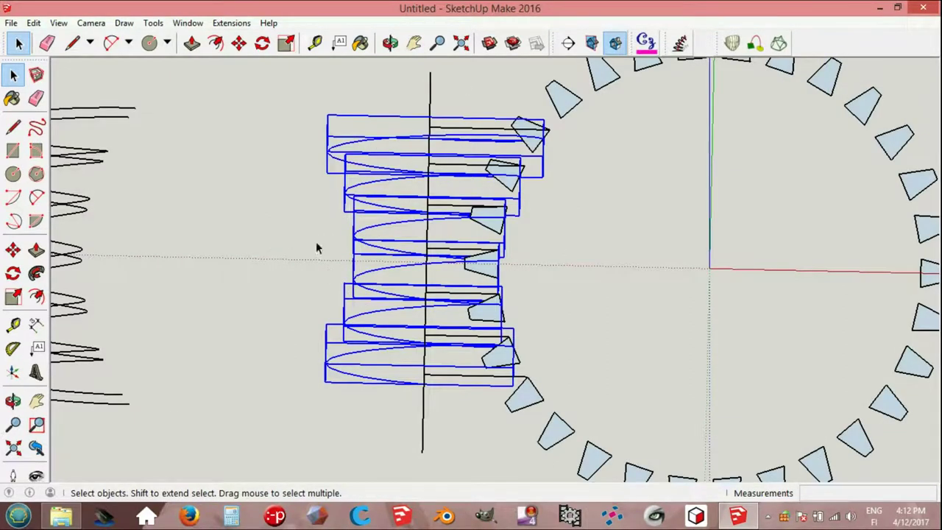
pyautogui.click(33, 22)
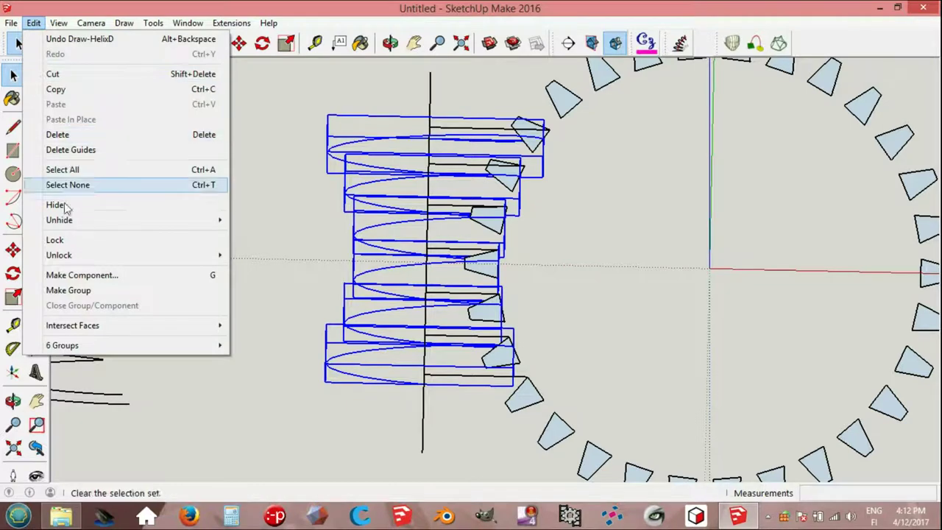
pyautogui.click(73, 290)
# Rotate the new helix group 90 degrees around the long line in the front view.
pyautogui.press('F3')
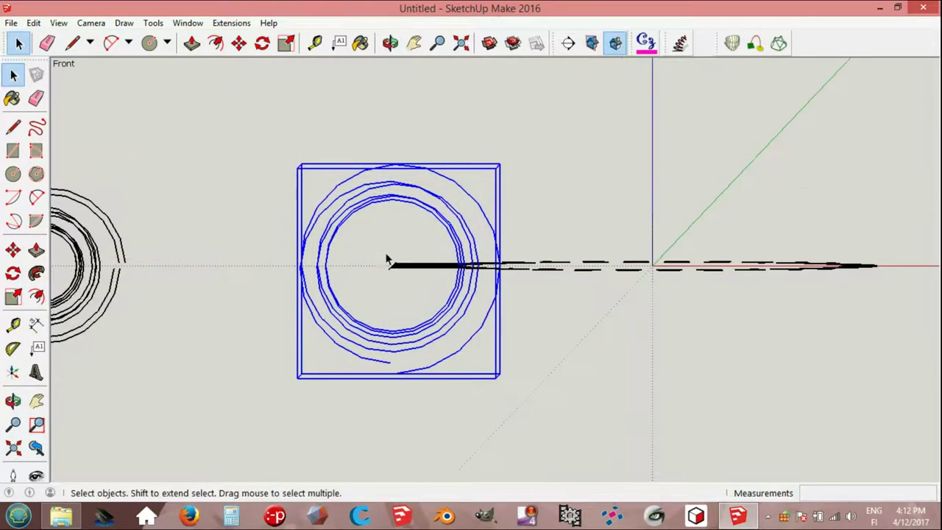
pyautogui.press('q')
pyautogui.scroll(3, 388, 273)
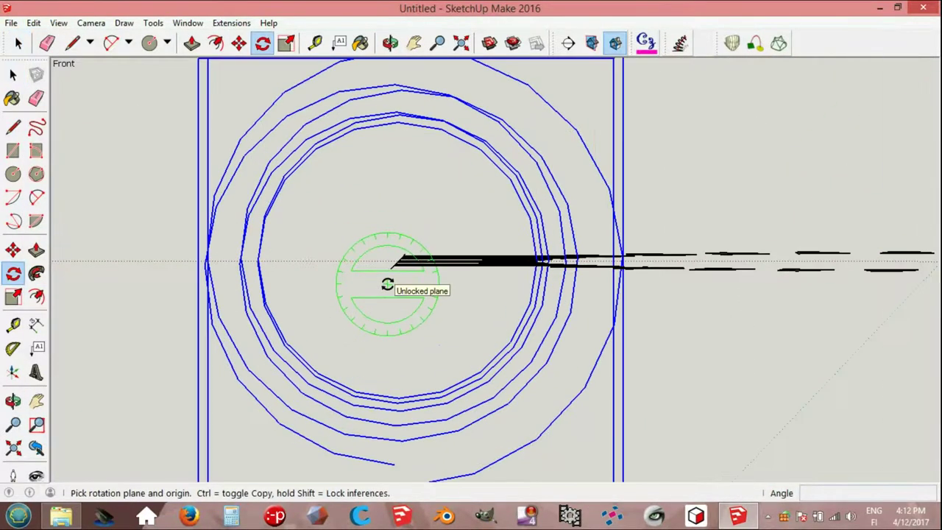
pyautogui.click(391, 267)
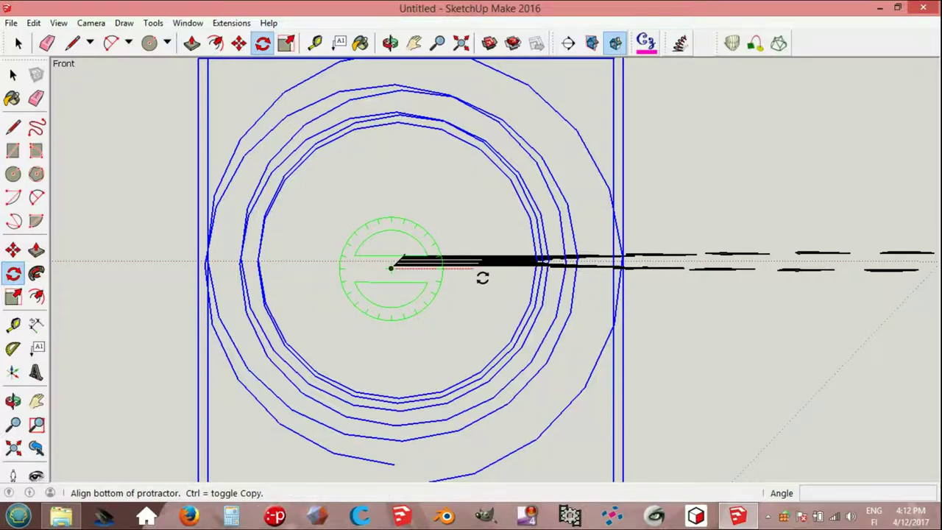
pyautogui.click(484, 277)
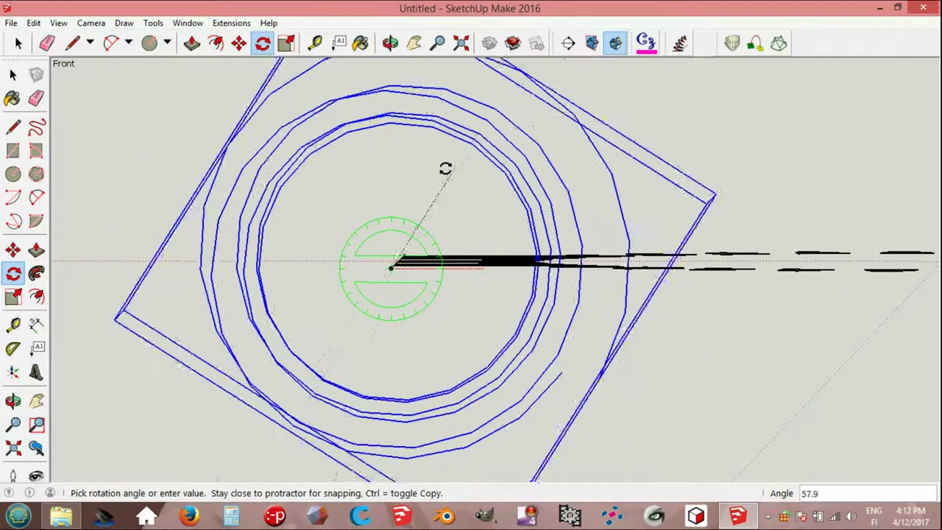
pyautogui.click(389, 152)
pyautogui.press('space')
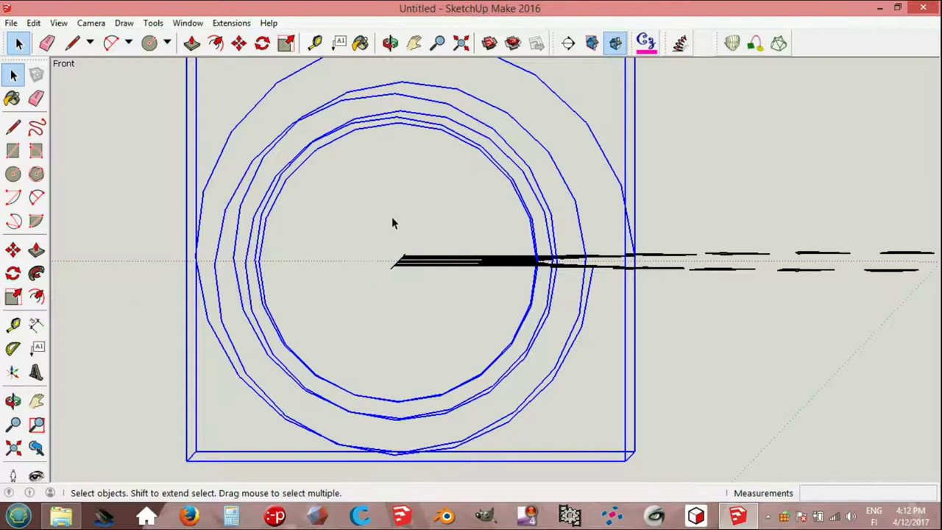
# Move the rotated helix group 250 mm along the red axis, away from the tooth ring, and deselect it.
pyautogui.scroll(-3, 390, 219)
pyautogui.press('F2')
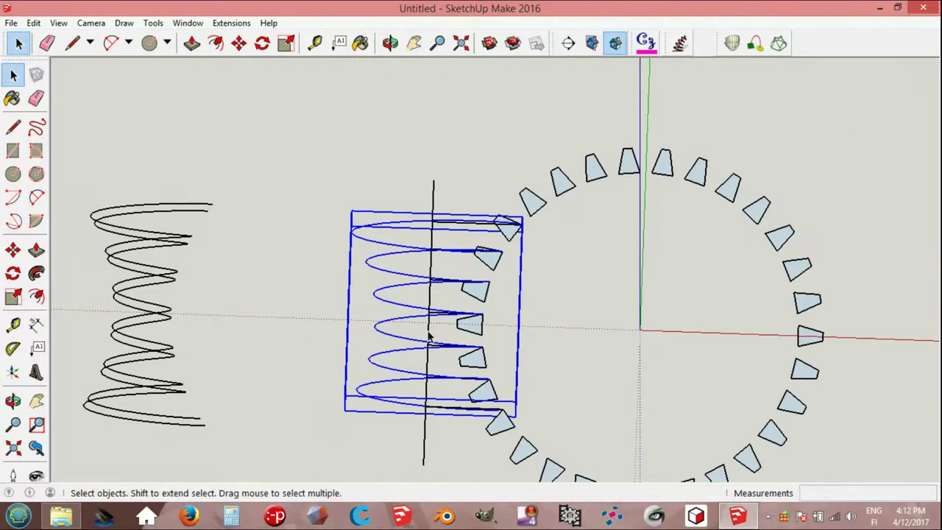
pyautogui.press('m')
pyautogui.click(428, 315)
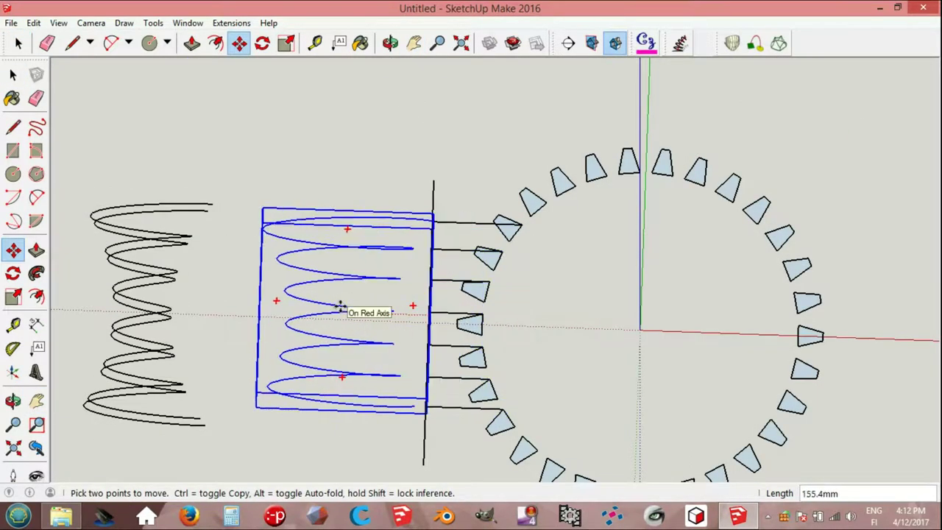
pyautogui.write('250')
pyautogui.press('Return')
pyautogui.press('space')
pyautogui.click(336, 194)
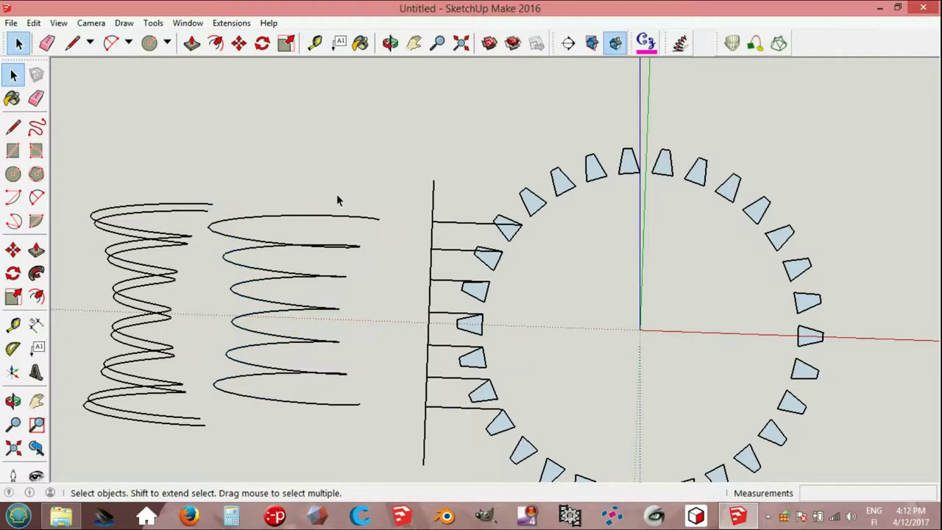
# Erase all seven connectors from the upper base corners, keeping the long line.
pyautogui.press('e')
pyautogui.moveTo(457, 217); pyautogui.dragTo(447, 410)
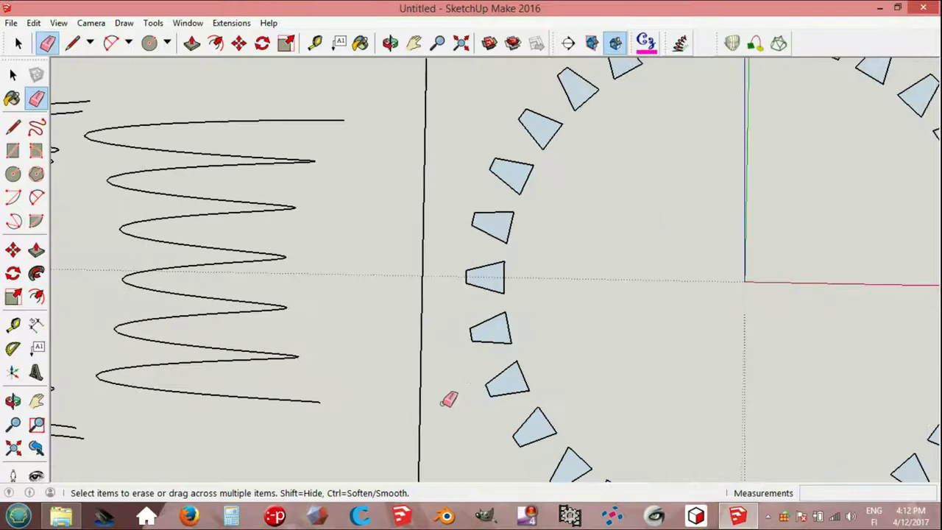
pyautogui.scroll(5, 445, 397)
# Draw straight connector lines to the long line from the lower base corners of the seven teeth nearest to it.
pyautogui.press('space')
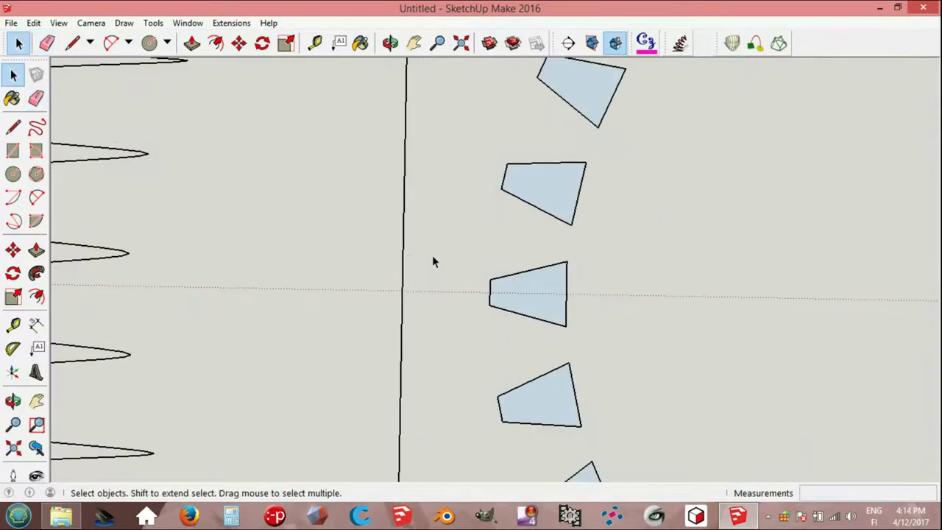
pyautogui.press('l')
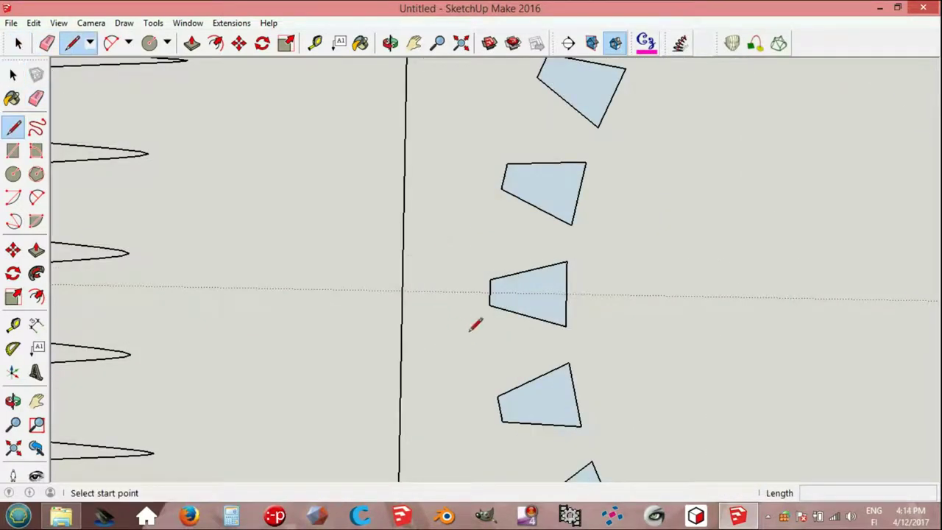
pyautogui.click(565, 325)
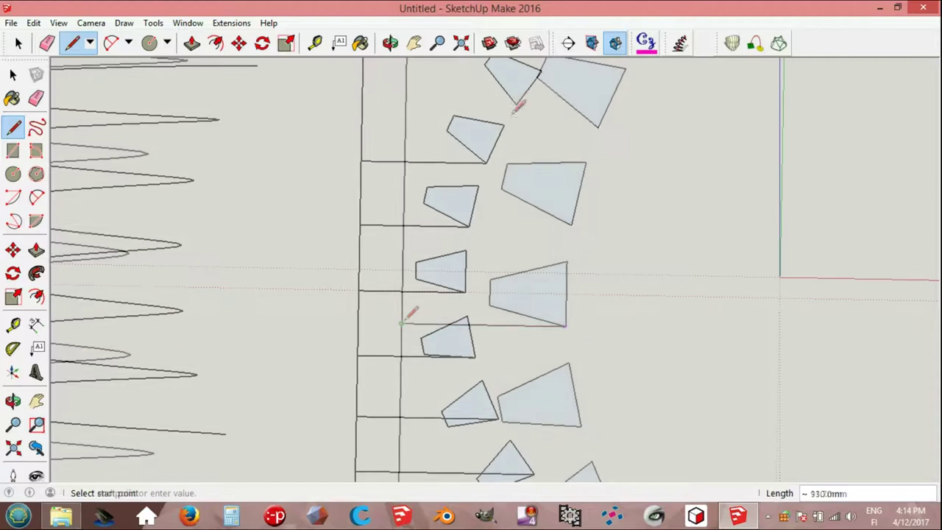
pyautogui.click(516, 104)
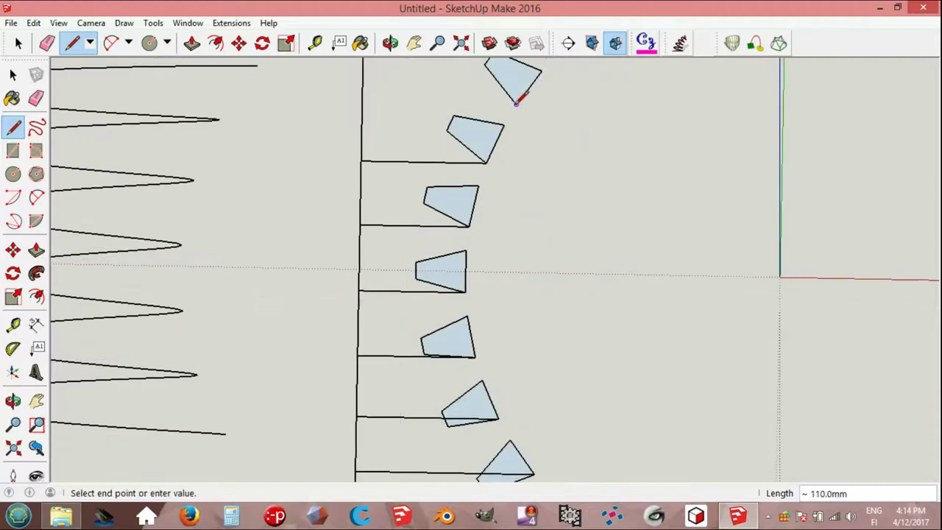
pyautogui.click(363, 94)
pyautogui.scroll(-2, 368, 96)
pyautogui.scroll(-3, 371, 120)
pyautogui.press('space')
# Start a helix along the long line's segment between the two lowest connectors and enter 157.4 mm as Radius 1.
pyautogui.scroll(2, 386, 223)
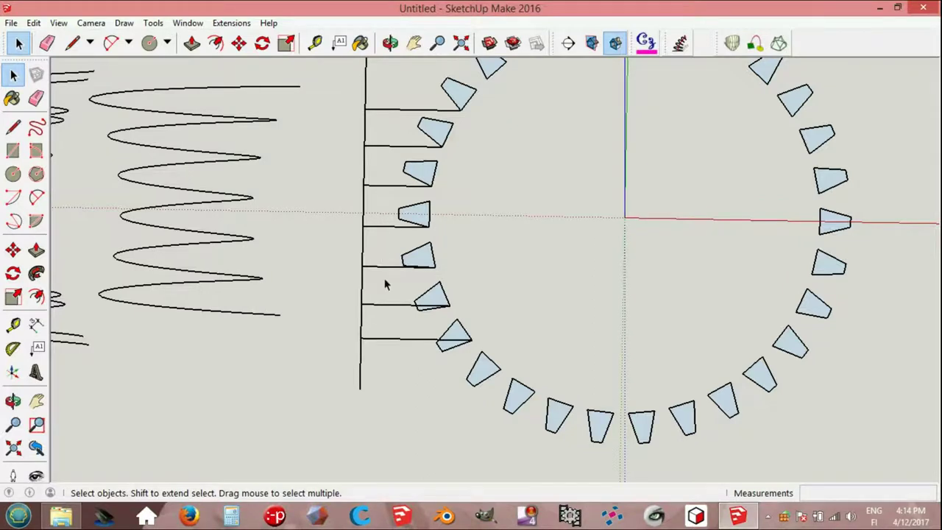
pyautogui.scroll(5, 385, 211)
pyautogui.click(328, 400)
pyautogui.click(681, 44)
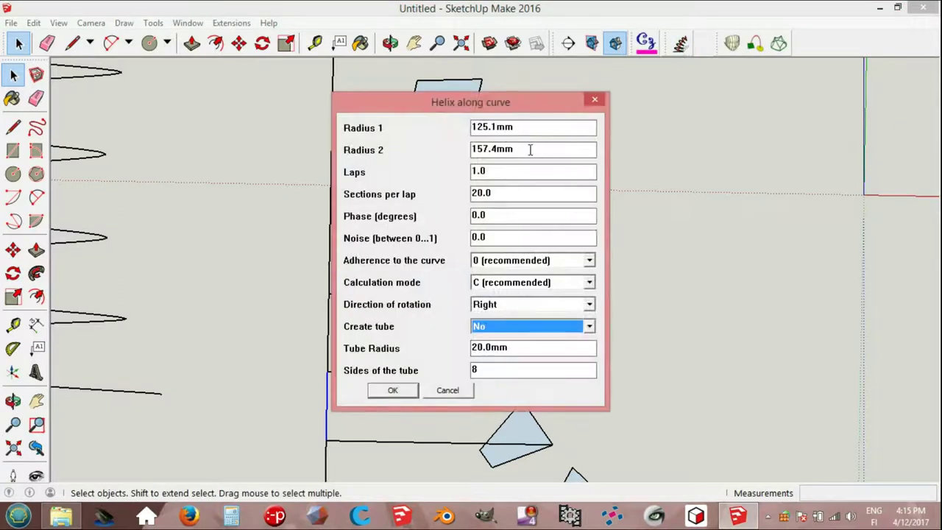
pyautogui.moveTo(532, 149); pyautogui.dragTo(453, 151)
pyautogui.hotkey('ctrl', 'c')
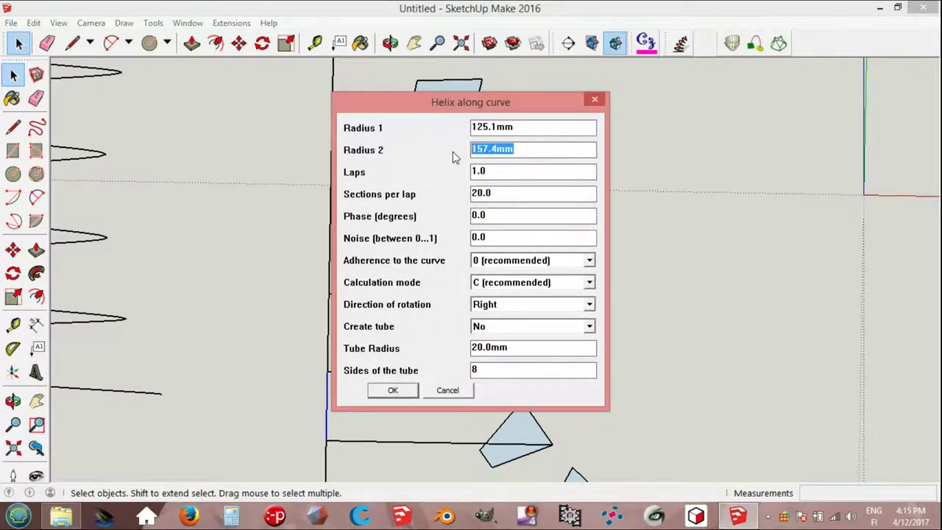
pyautogui.press('BackSpace')
pyautogui.hotkey('ctrl', 'v')
# Set Radius 2 to 125.1 mm and generate the helix along the lowest segment.
pyautogui.moveTo(515, 128); pyautogui.dragTo(464, 126)
pyautogui.hotkey('ctrl', 'c')
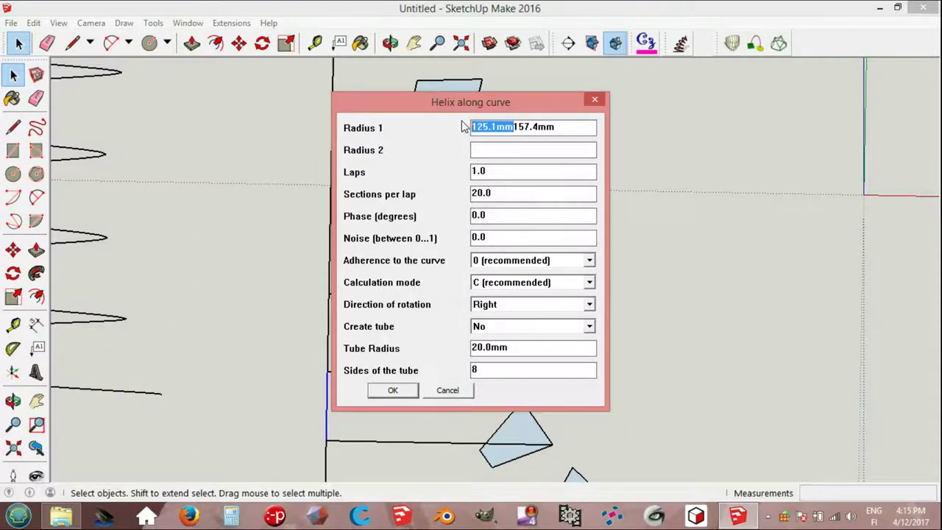
pyautogui.press('BackSpace')
pyautogui.click(484, 148)
pyautogui.hotkey('ctrl', 'v')
pyautogui.click(397, 391)
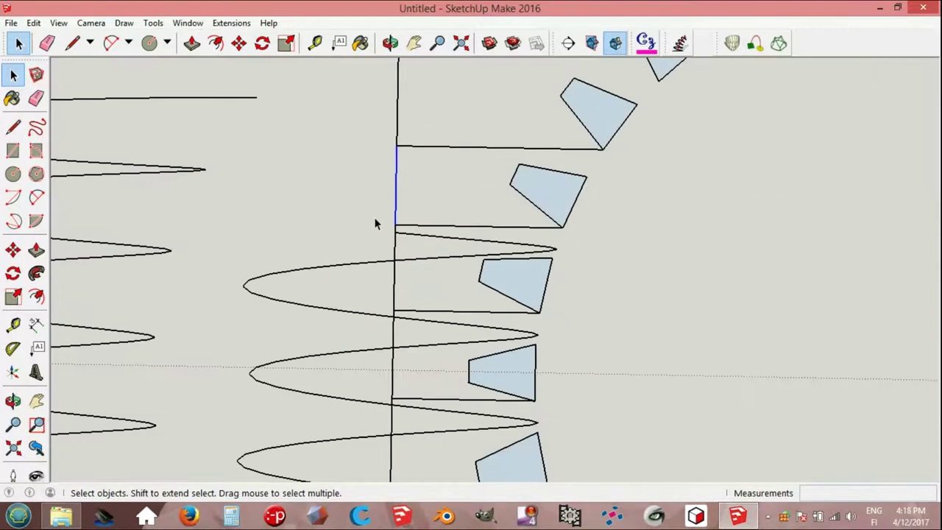
# Measure the two uppermost connectors from the lower base corners of their teeth to the long line.
pyautogui.press('t')
pyautogui.click(563, 228)
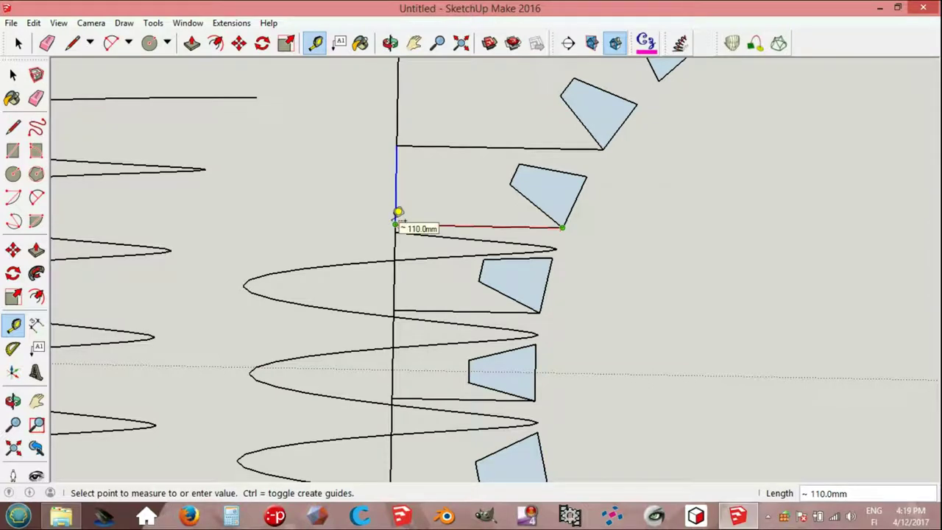
pyautogui.click(397, 213)
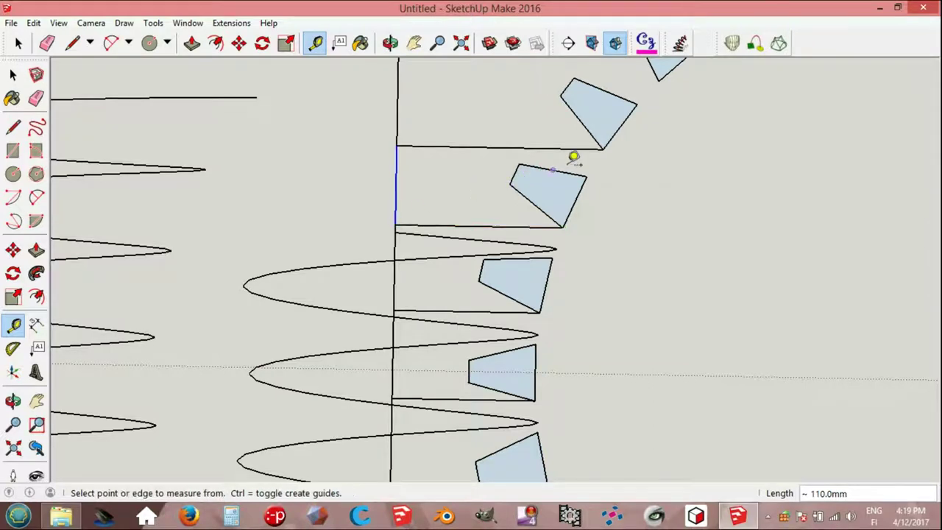
pyautogui.click(602, 149)
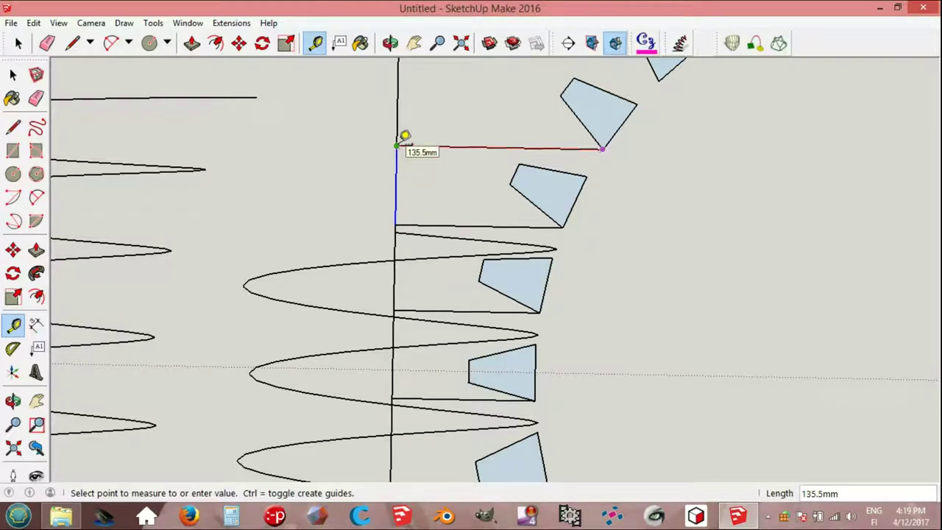
# Generate a helix along the segment between the two uppermost connectors, with Radius 1 of 110.0 mm and Radius 2 of 135.5 mm.
pyautogui.press('space')
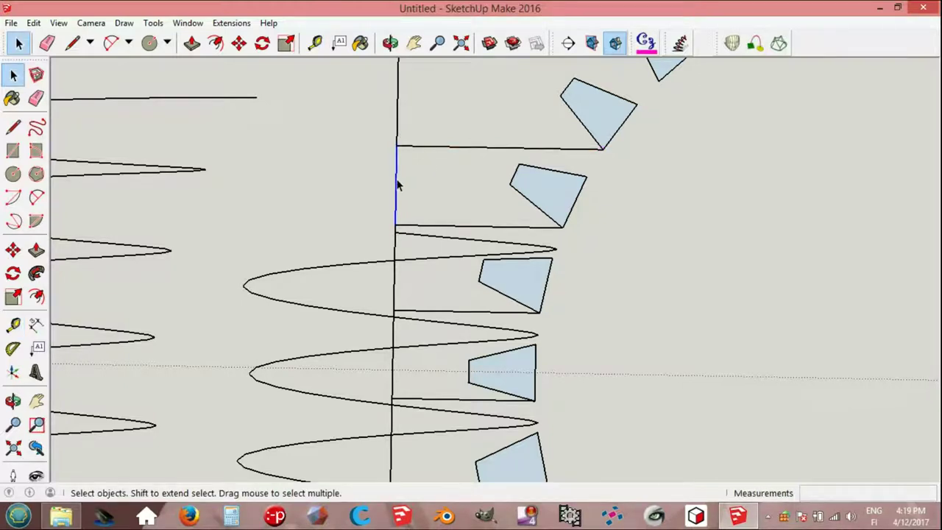
pyautogui.click(680, 45)
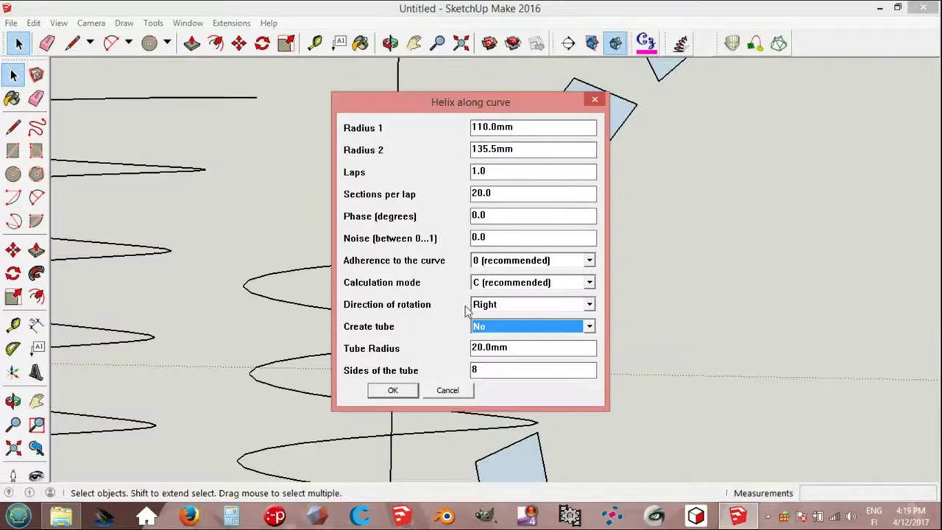
pyautogui.click(394, 390)
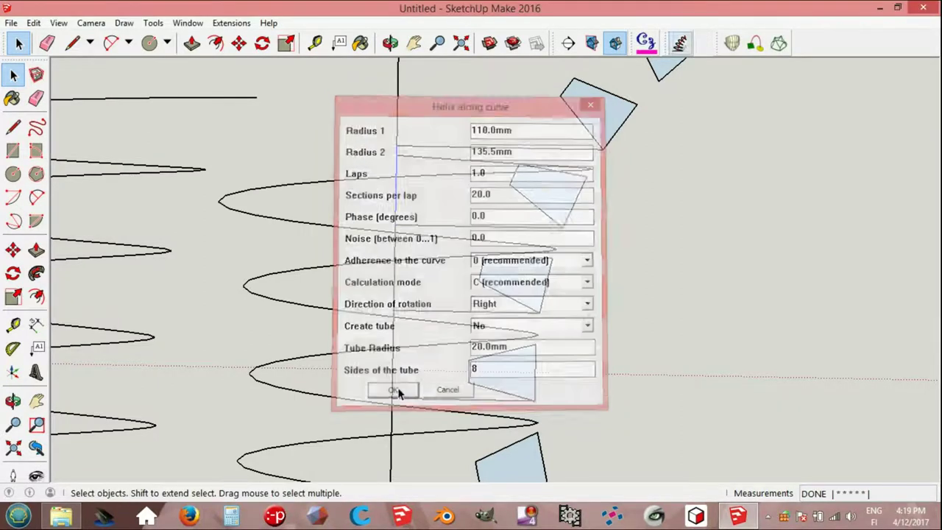
pyautogui.scroll(-3, 410, 305)
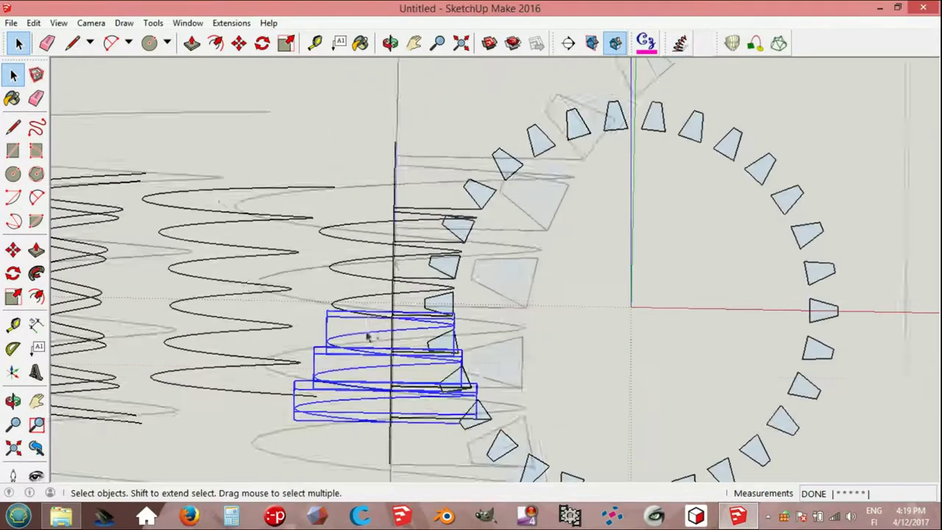
# Add the three uppermost helices to the selection and combine all six helices into one group.
pyautogui.keyDown('ctrl'); pyautogui.click(372, 297); pyautogui.keyUp('ctrl')
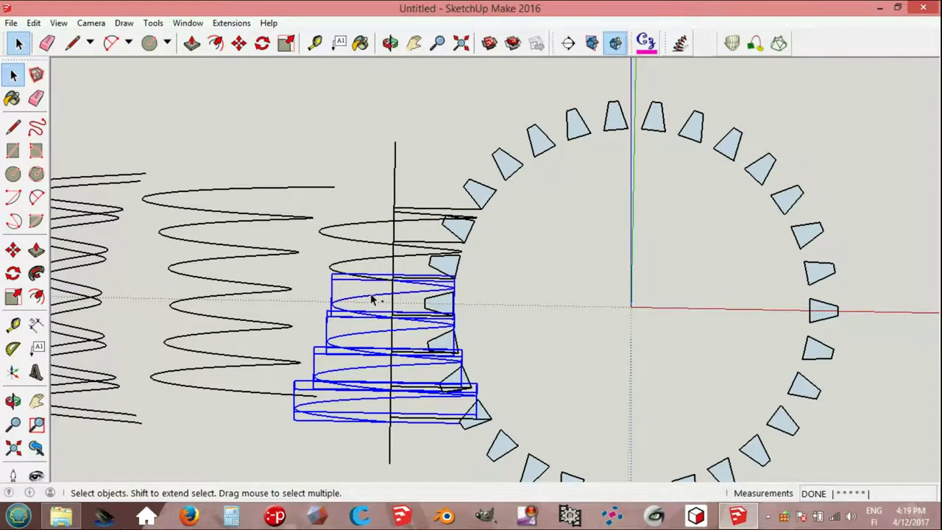
pyautogui.keyDown('ctrl'); pyautogui.click(374, 262); pyautogui.keyUp('ctrl')
pyautogui.keyDown('ctrl'); pyautogui.click(374, 230); pyautogui.keyUp('ctrl')
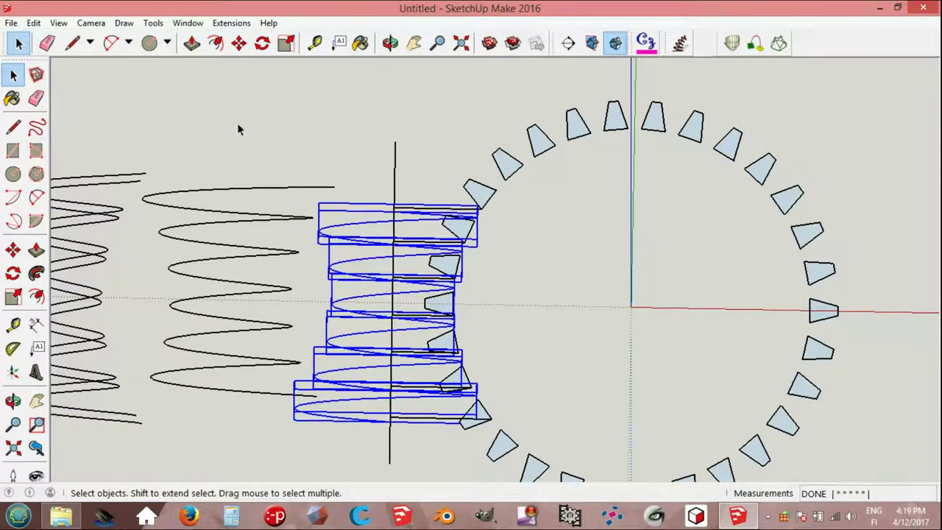
pyautogui.click(34, 23)
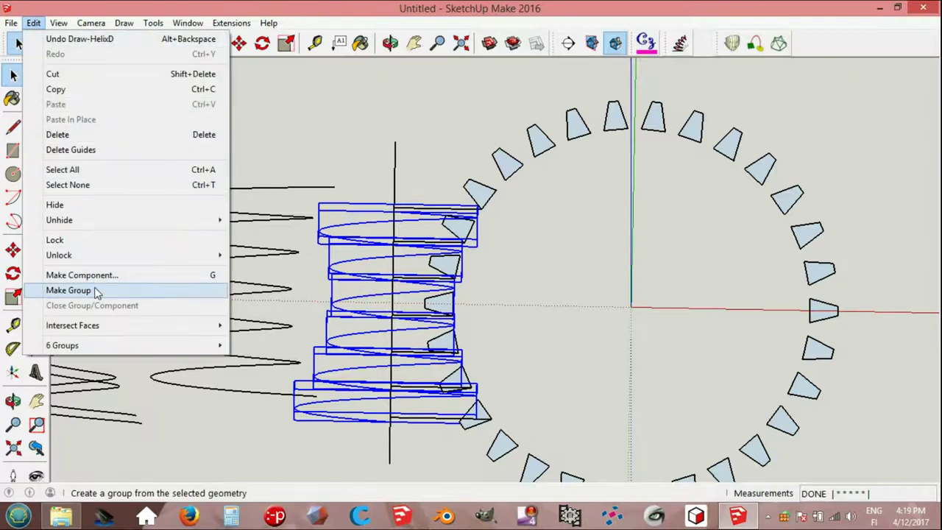
pyautogui.click(97, 292)
# Rotate the helix group 90 degrees in front view about the endpoint of the long line.
pyautogui.press('F3')
pyautogui.press('q')
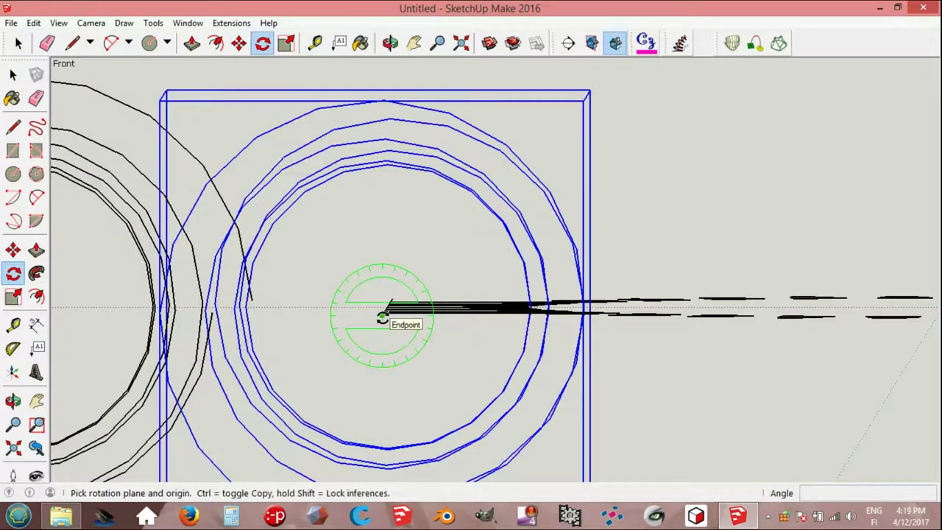
pyautogui.click(382, 315)
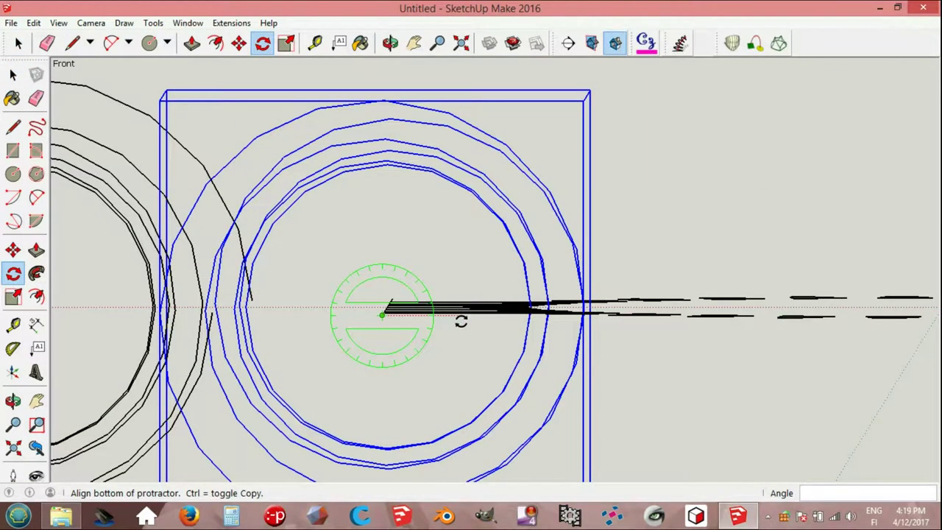
pyautogui.click(461, 321)
pyautogui.click(379, 195)
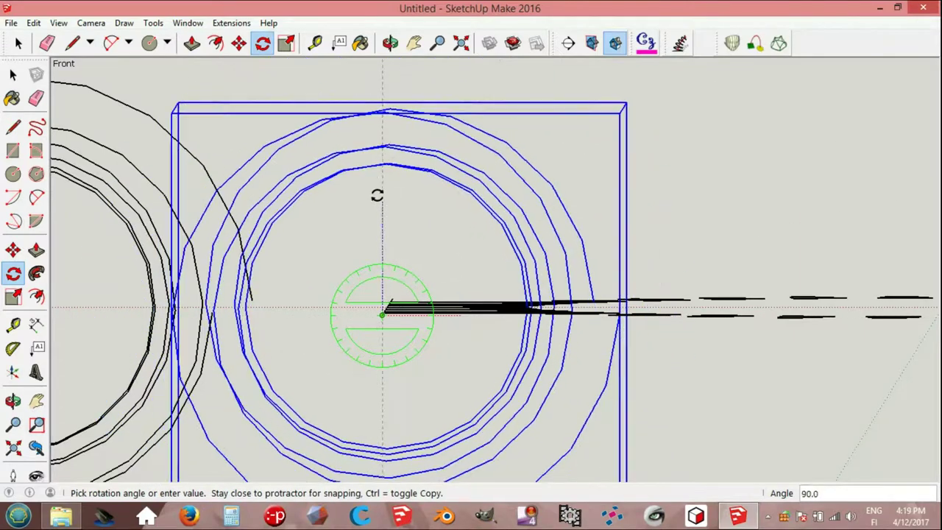
pyautogui.press('space')
# Move the helix group 250 mm along the red axis, away from the tooth ring, onto the neighbouring helix set.
pyautogui.scroll(-4, 377, 196)
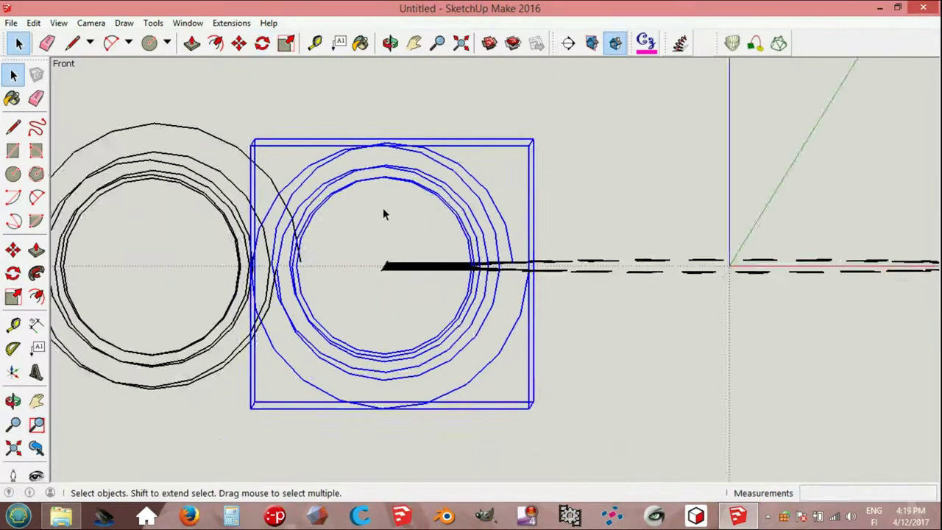
pyautogui.moveTo(382, 211); pyautogui.dragTo(383, 296, button='middle')
pyautogui.press('m')
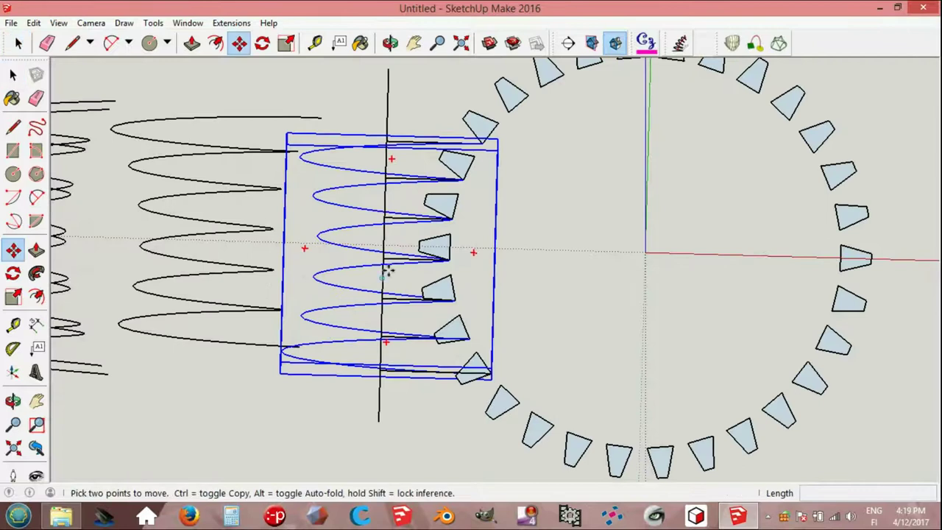
pyautogui.click(389, 265)
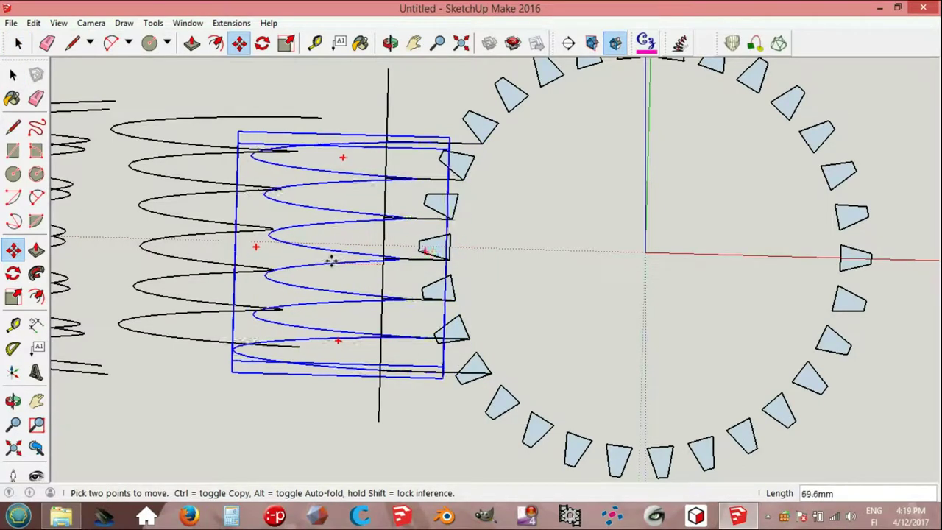
pyautogui.write('25')
pyautogui.press('Return')
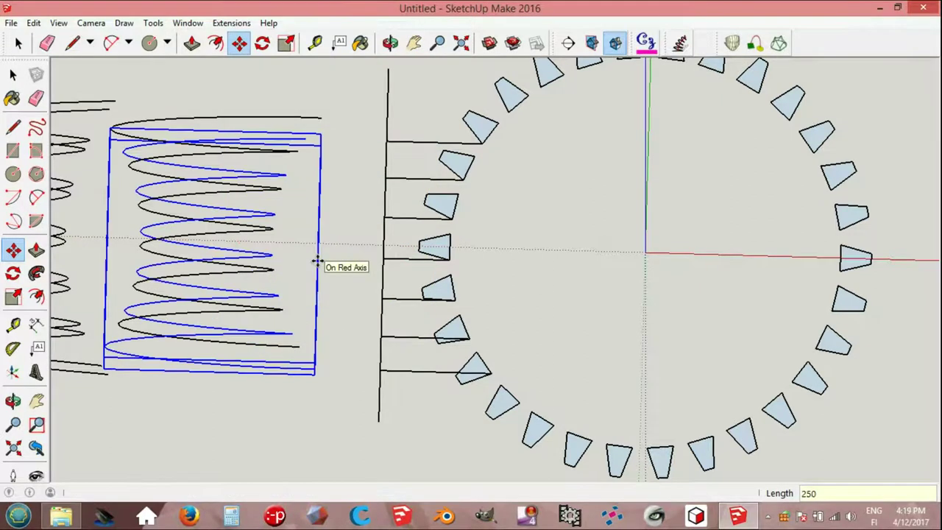
pyautogui.press('space')
pyautogui.click(297, 264)
# Create a Loft by Spline surface between the two middle turns of the overlapping outer helices.
pyautogui.keyDown('shift'); pyautogui.moveTo(300, 258); pyautogui.dragTo(589, 269, button='middle'); pyautogui.keyUp('shift')
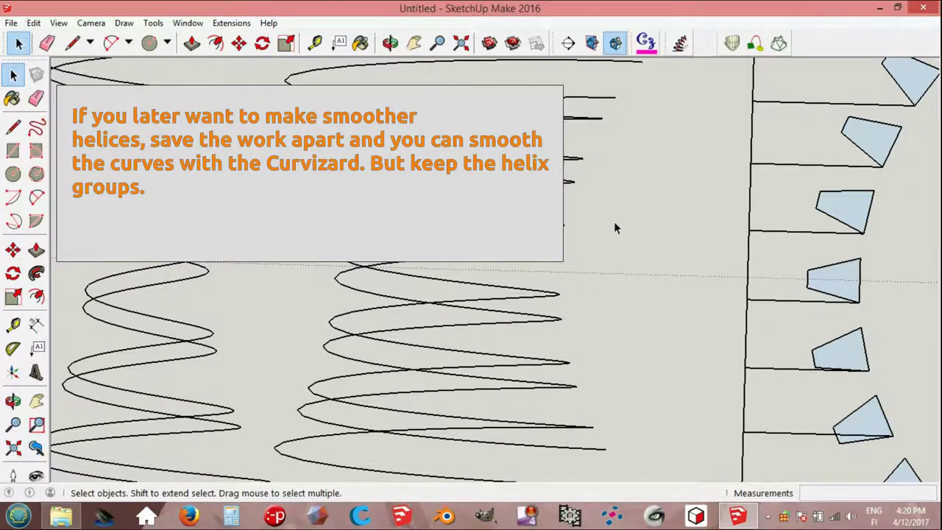
pyautogui.click(730, 45)
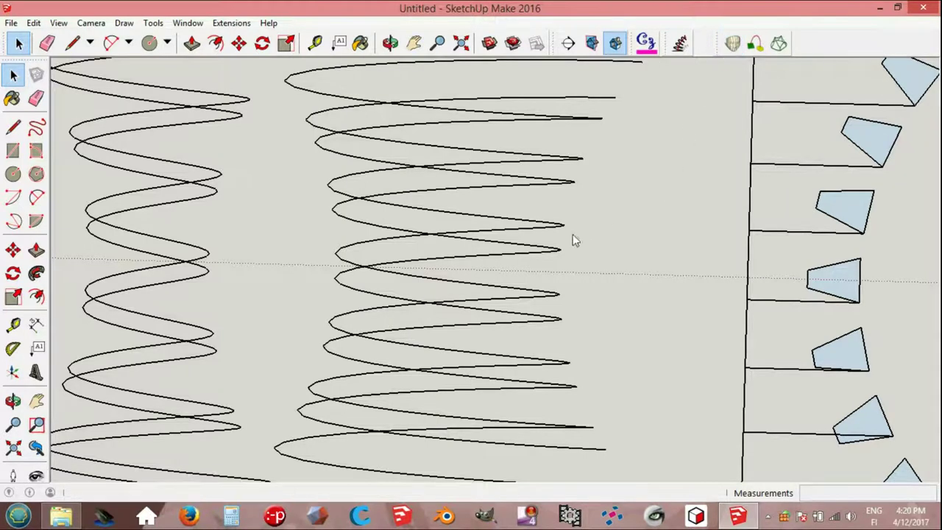
pyautogui.click(551, 240)
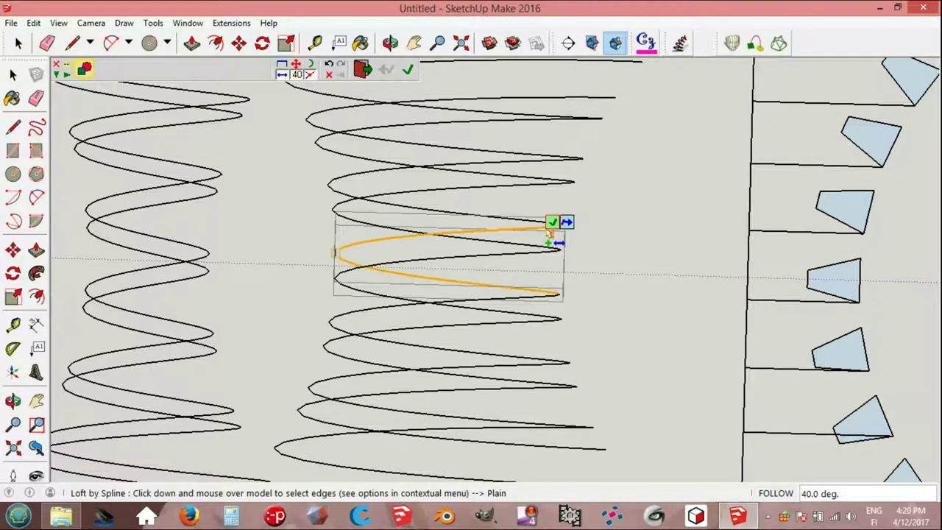
pyautogui.click(542, 262)
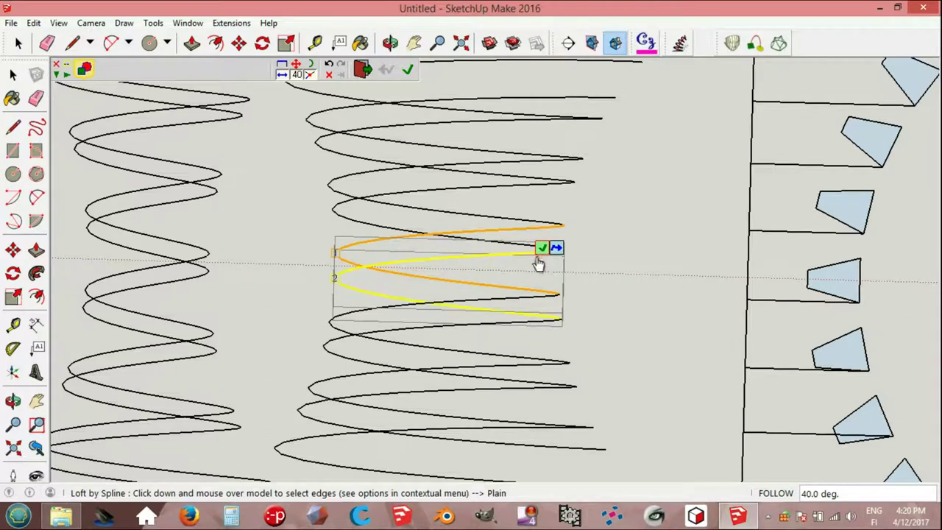
pyautogui.click(547, 248)
pyautogui.click(601, 244)
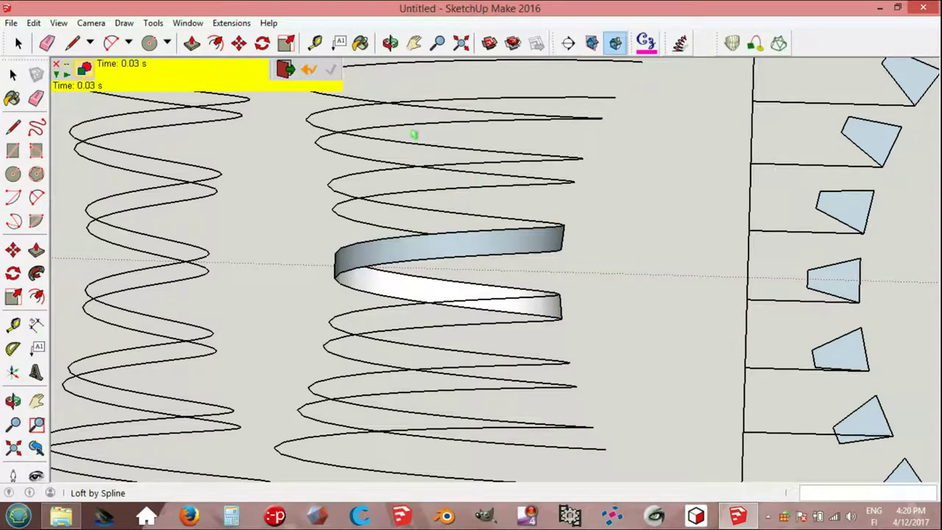
# Create a Loft by Spline band between the pair of outer helix turns directly above the middle band.
pyautogui.click(732, 44)
pyautogui.scroll(1, 505, 227)
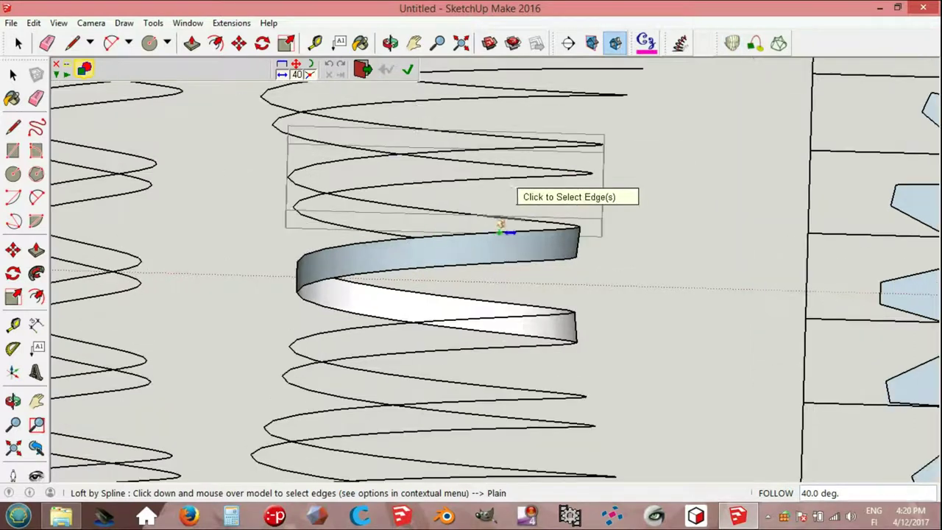
pyautogui.click(366, 234)
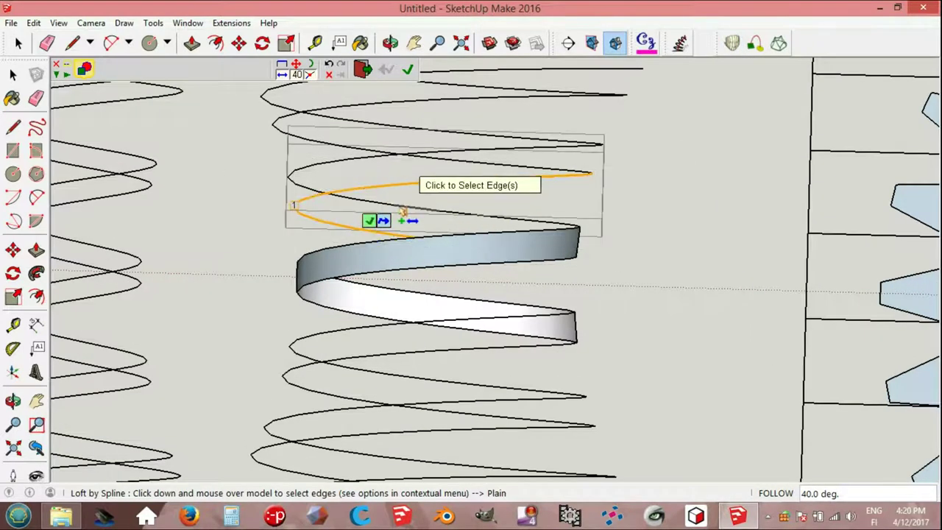
pyautogui.click(403, 211)
pyautogui.click(405, 203)
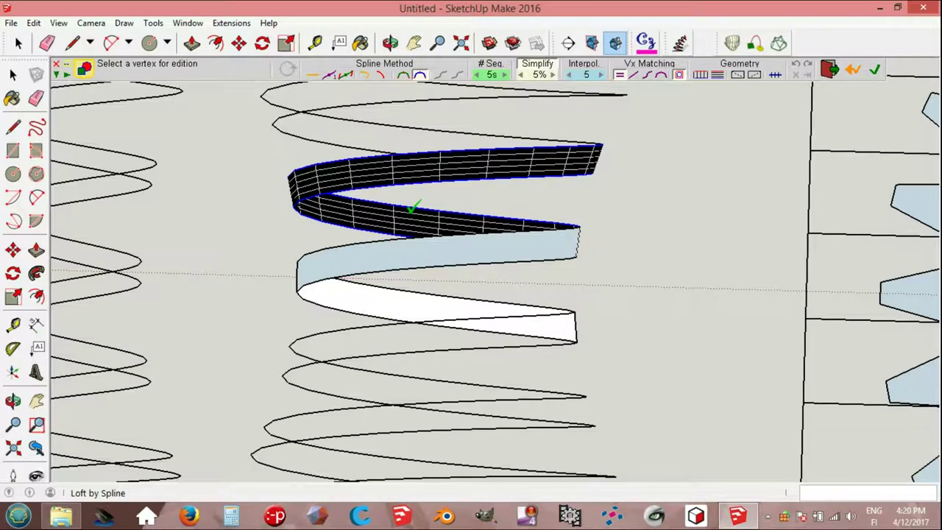
pyautogui.click(600, 200)
# Reverse the faces of the middle lofted band inside its group.
pyautogui.press('space')
pyautogui.click(509, 248)
pyautogui.doubleClick(509, 247)
pyautogui.rightClick(510, 246)
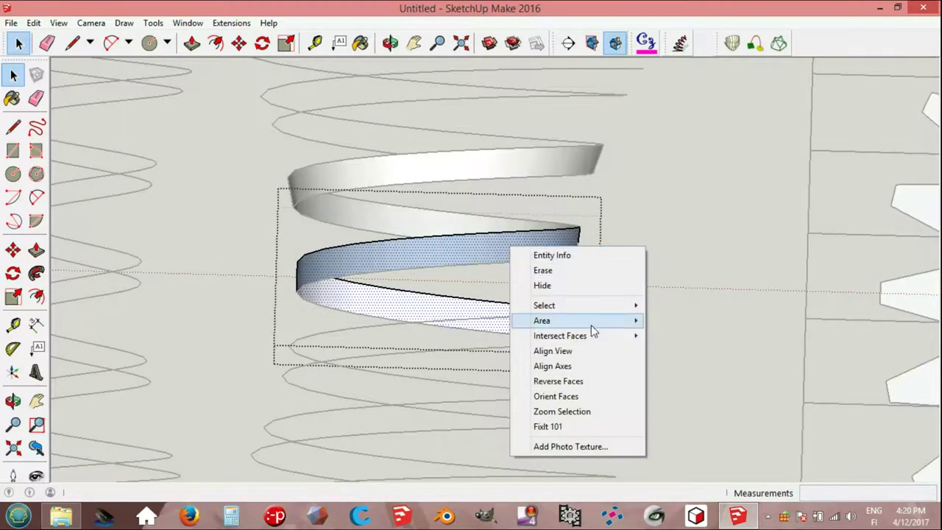
pyautogui.click(602, 381)
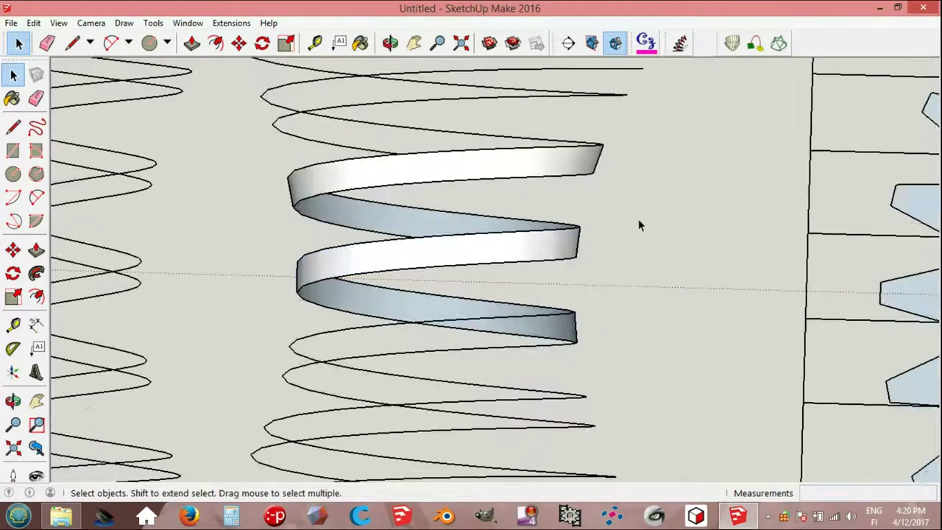
# Loft the next pair of outer helix turns below the lowest finished band with Loft by Spline.
pyautogui.click(498, 309)
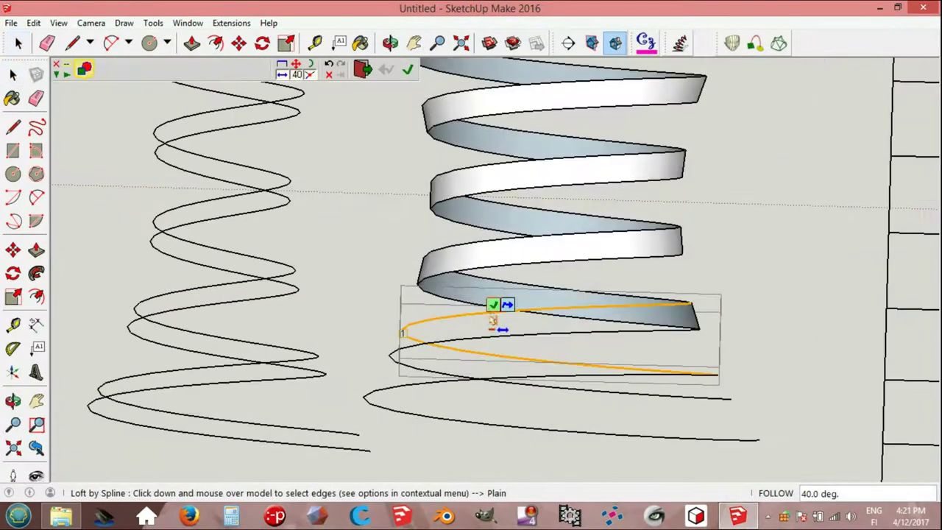
pyautogui.click(498, 343)
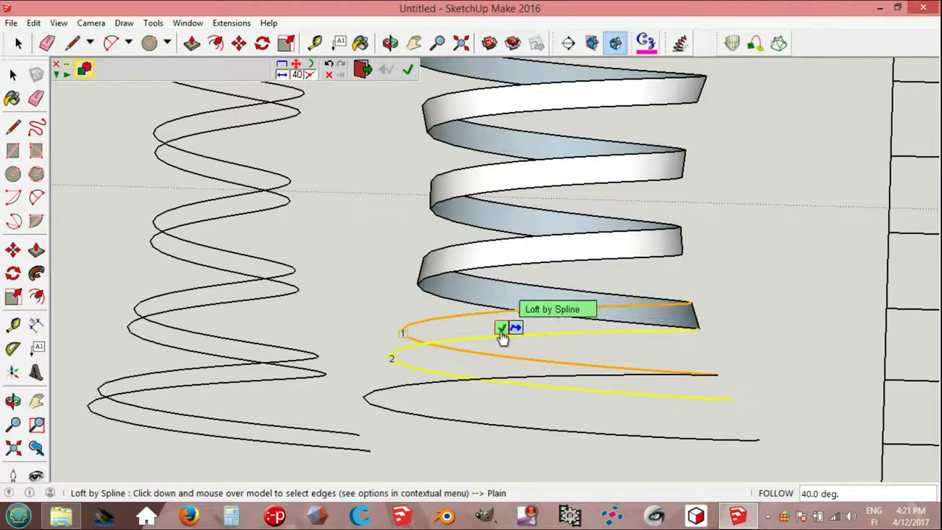
pyautogui.click(500, 332)
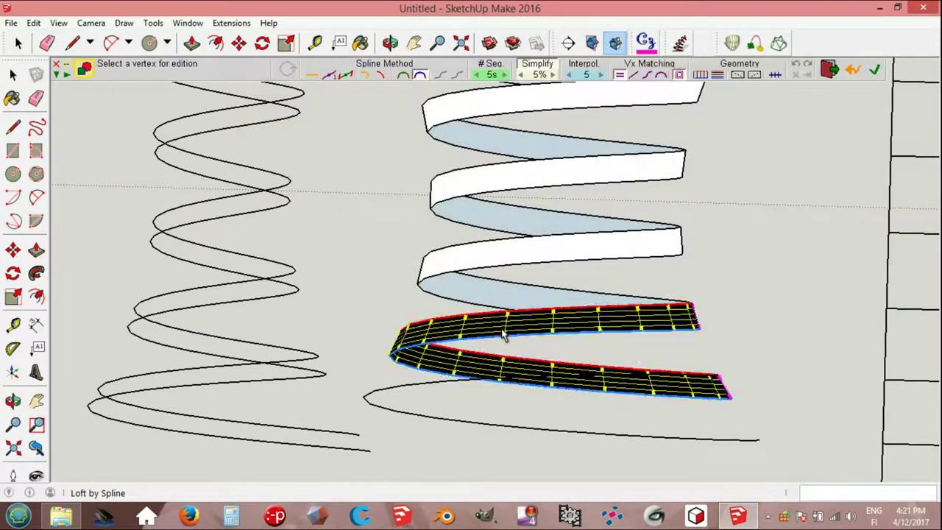
pyautogui.press('Return')
pyautogui.press('space')
# Reverse the faces of the new lowest lofted band and close its group.
pyautogui.click(582, 321)
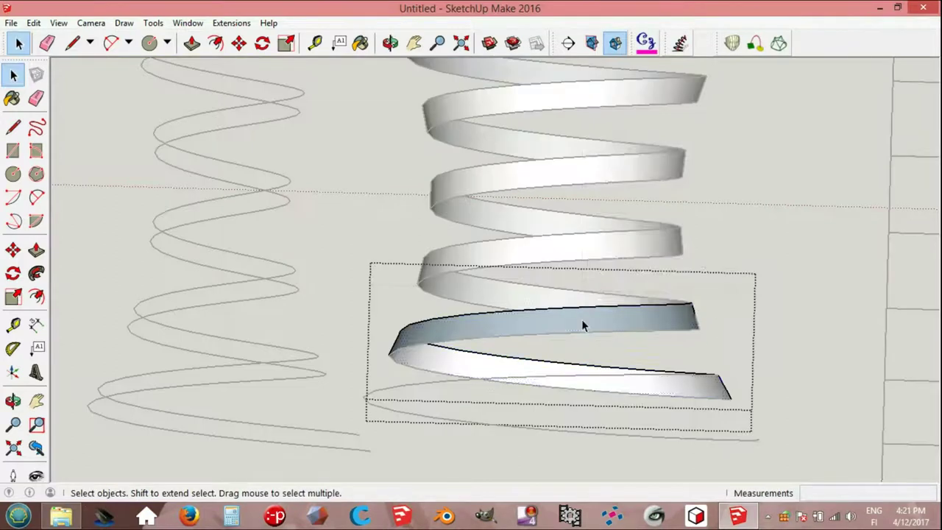
pyautogui.rightClick(581, 319)
pyautogui.click(649, 245)
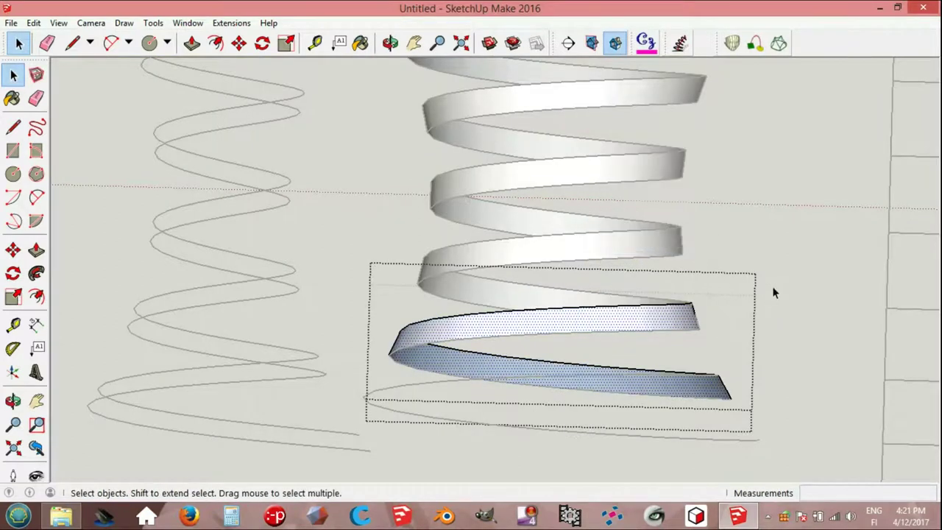
pyautogui.click(774, 290)
# Move the two smaller helix groups together along the red axis so they sit inside the lofted coil.
pyautogui.scroll(-3, 777, 286)
pyautogui.scroll(3, 642, 362)
pyautogui.moveTo(643, 362); pyautogui.dragTo(616, 306, button='middle')
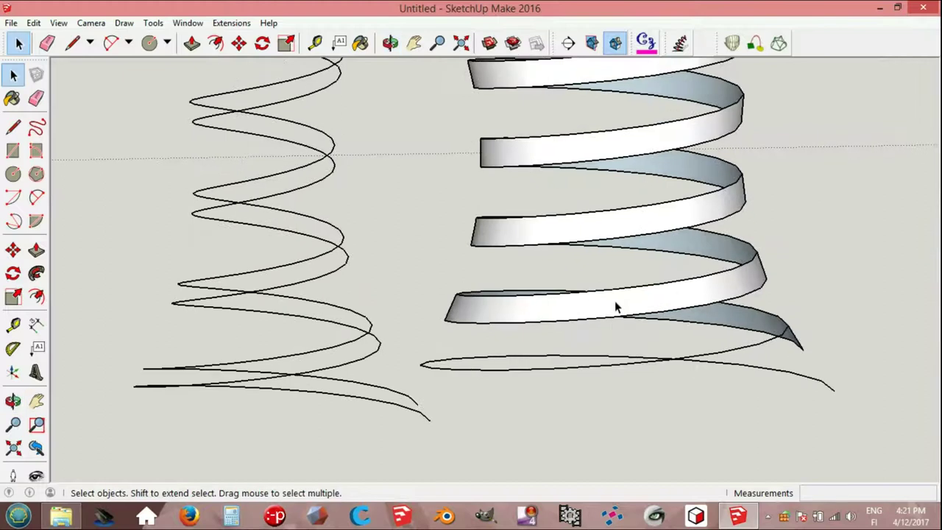
pyautogui.scroll(-3, 616, 307)
pyautogui.click(414, 42)
pyautogui.moveTo(564, 269)
pyautogui.mouseDown(button='middle')
pyautogui.moveTo(559, 294)
pyautogui.moveTo(560, 277)
pyautogui.mouseUp(button='middle')
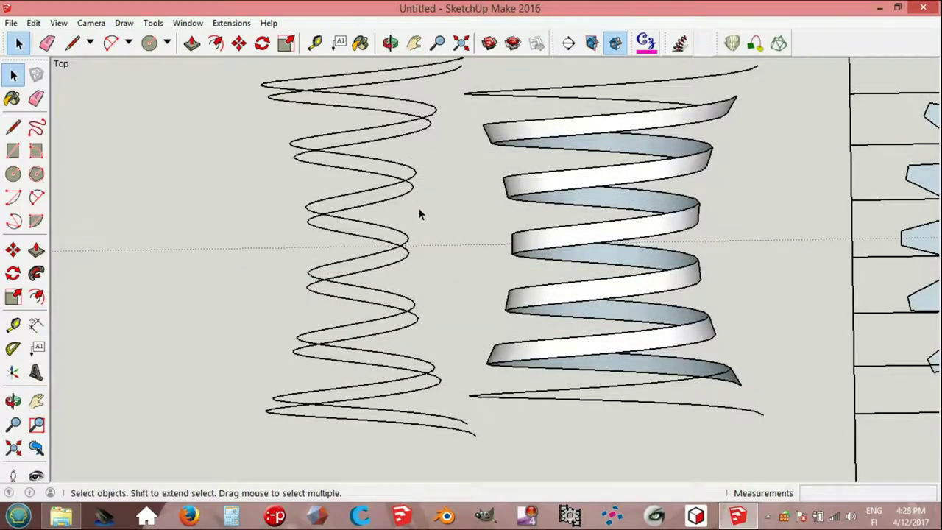
pyautogui.click(403, 201)
pyautogui.keyDown('shift'); pyautogui.click(388, 190); pyautogui.keyUp('shift')
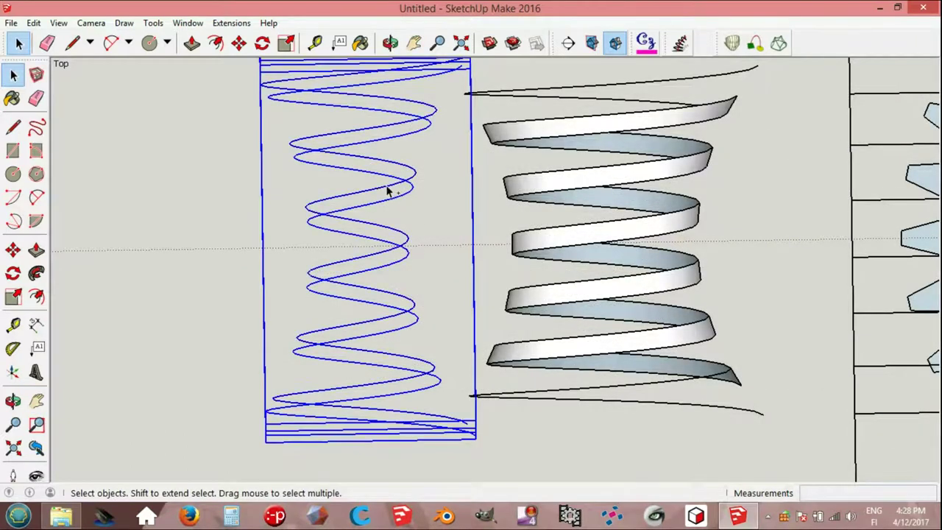
pyautogui.press('m')
pyautogui.click(386, 185)
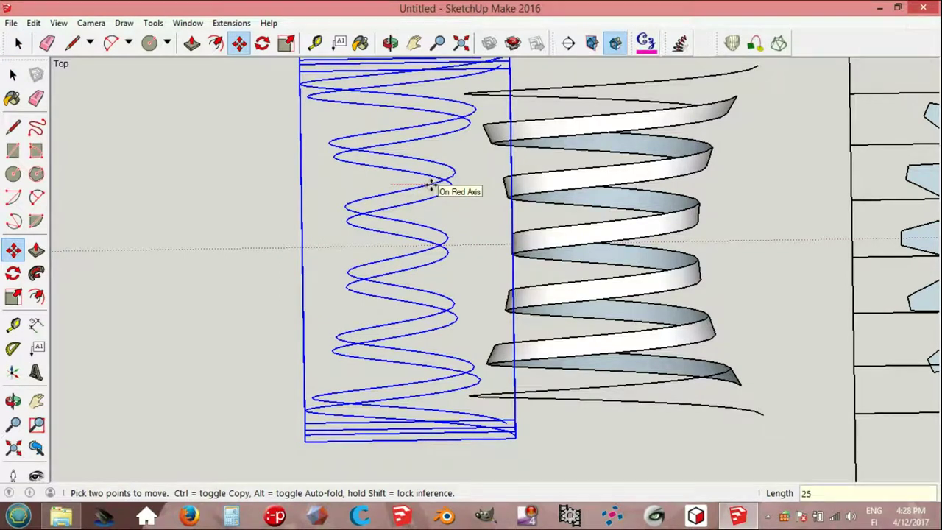
pyautogui.press('Return')
pyautogui.press('space')
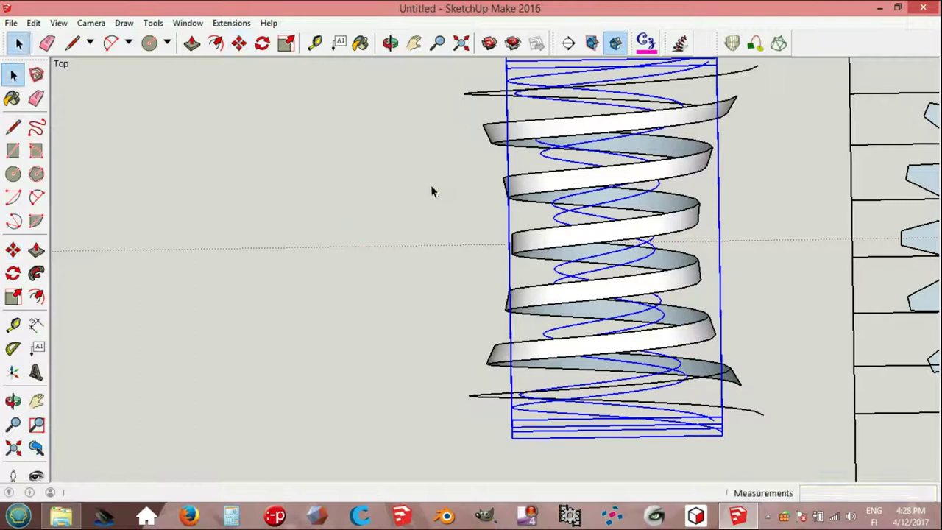
pyautogui.click(742, 203)
# Loft a flank with Loft by Spline from the lower edge of an outer band near the coil's middle to the inner helix turn beneath it.
pyautogui.click(414, 42)
pyautogui.scroll(5, 472, 204)
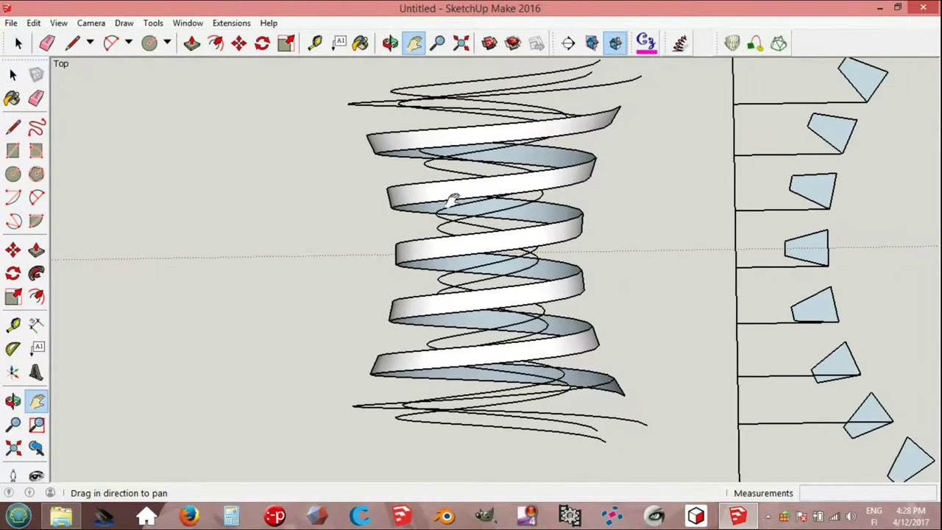
pyautogui.scroll(2, 460, 199)
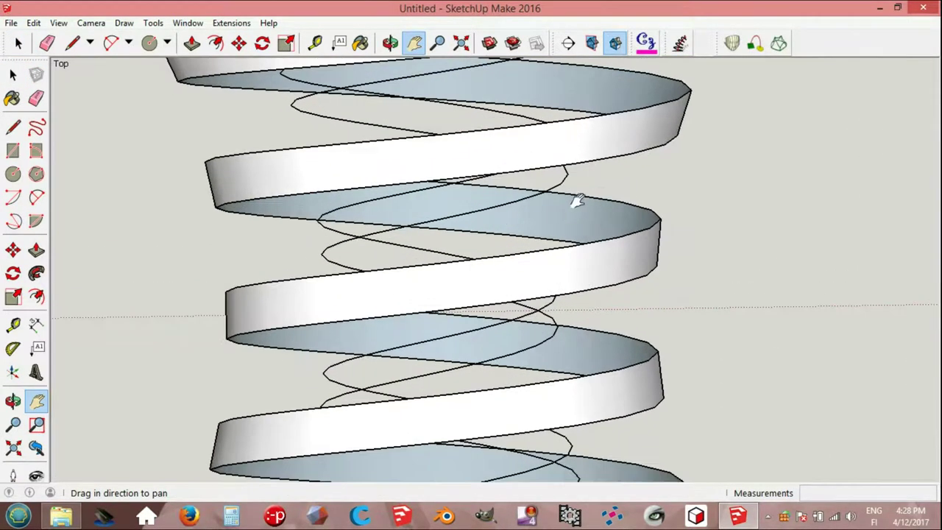
pyautogui.press('space')
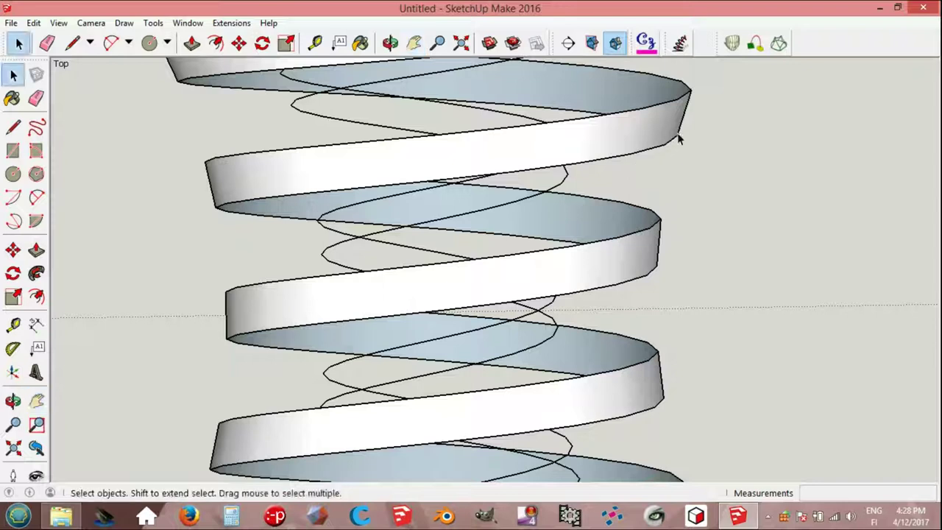
pyautogui.click(732, 44)
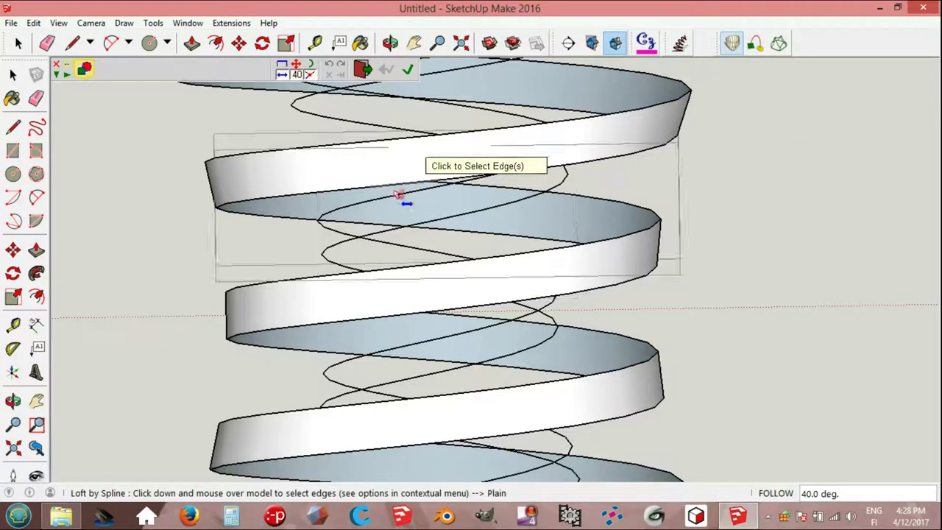
pyautogui.moveTo(388, 206); pyautogui.dragTo(364, 197)
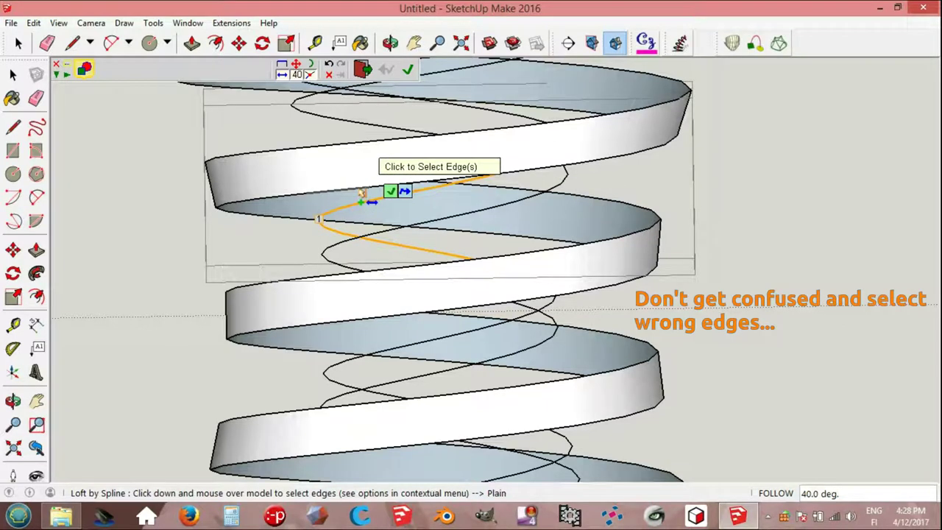
pyautogui.click(362, 194)
pyautogui.click(365, 183)
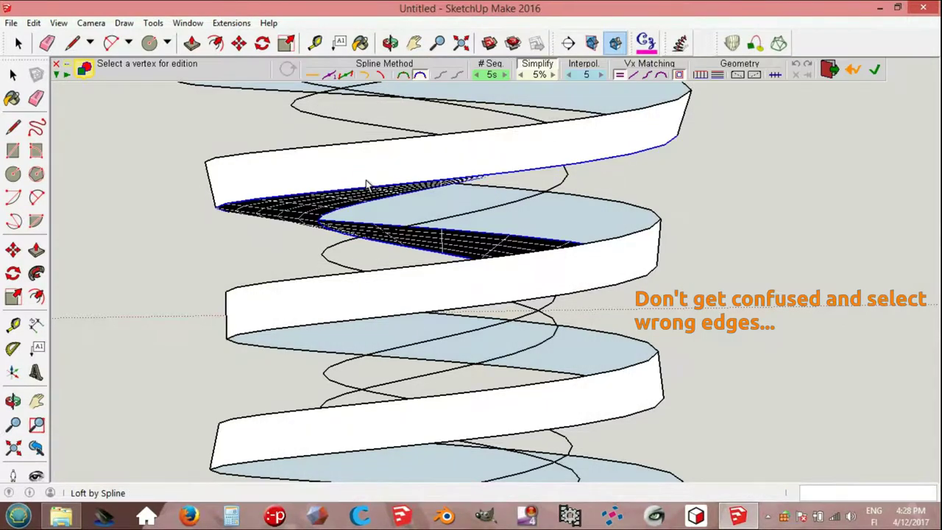
pyautogui.moveTo(371, 225)
pyautogui.mouseDown(button='middle')
pyautogui.moveTo(347, 196)
pyautogui.moveTo(362, 213)
pyautogui.mouseUp(button='middle')
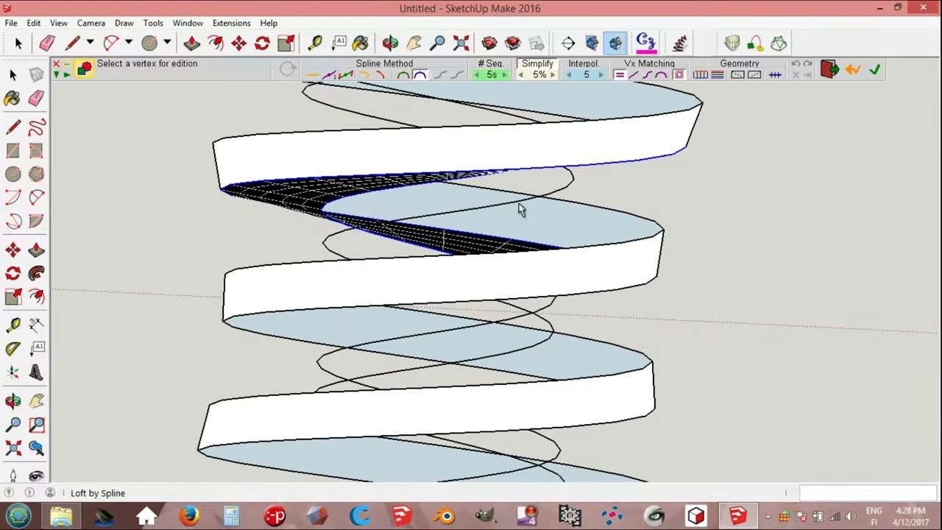
pyautogui.click(665, 199)
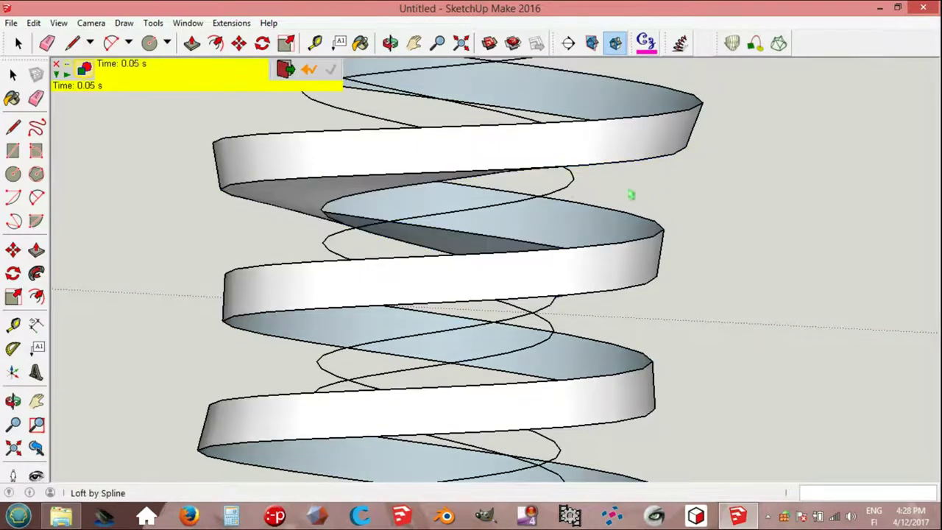
pyautogui.click(285, 73)
# Loft the root band between the new flank's inner edge and the next inner helix turn using Loft by Spline.
pyautogui.moveTo(451, 225); pyautogui.dragTo(668, 110, button='middle')
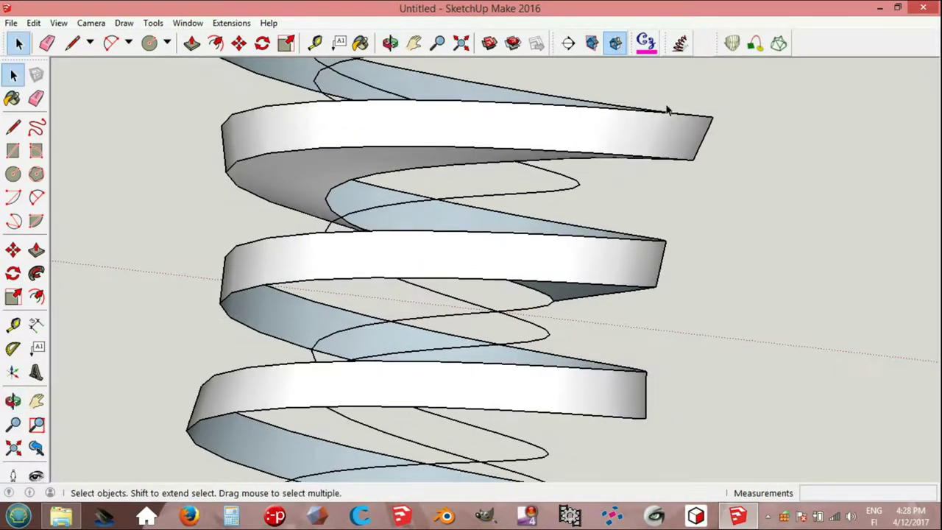
pyautogui.click(731, 44)
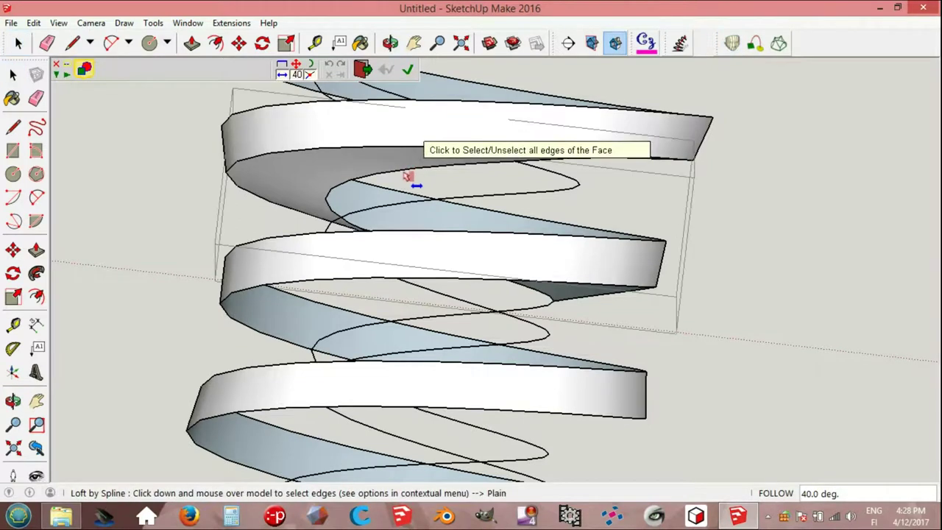
pyautogui.click(418, 177)
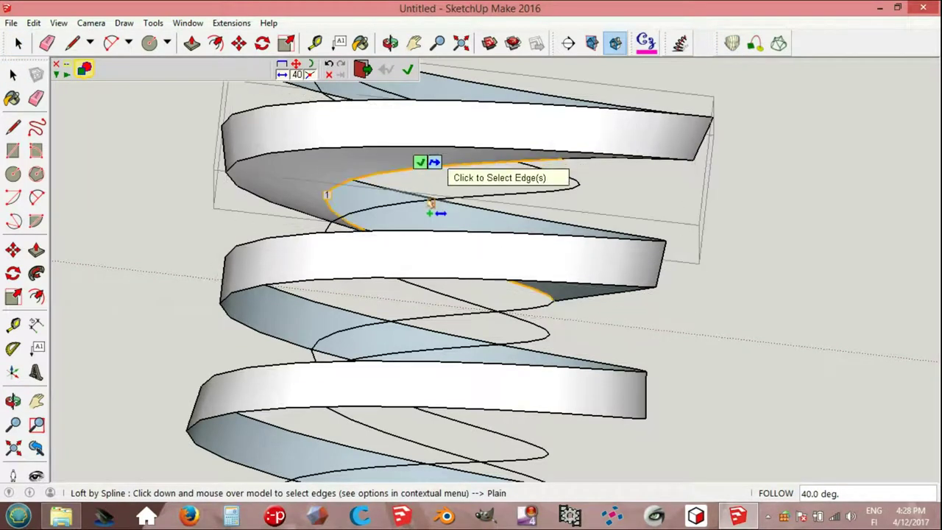
pyautogui.click(414, 210)
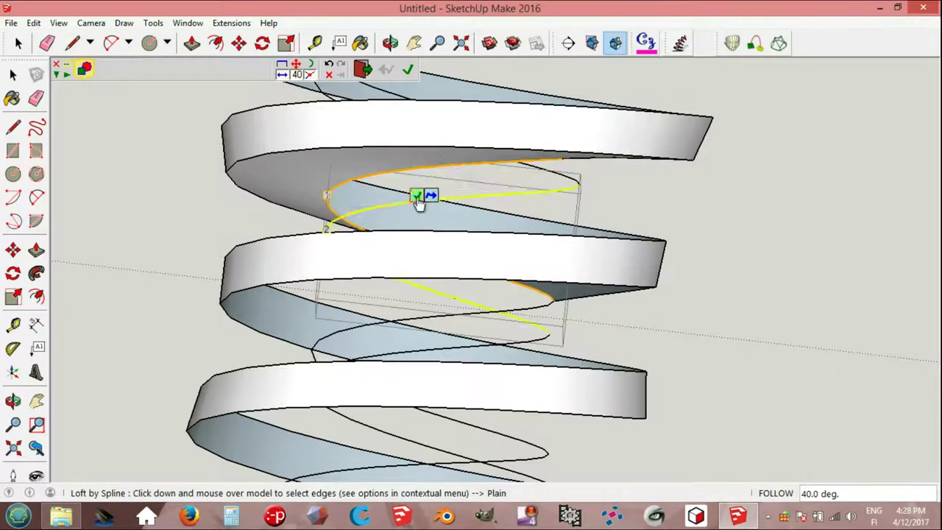
pyautogui.press('Return')
pyautogui.click(684, 208)
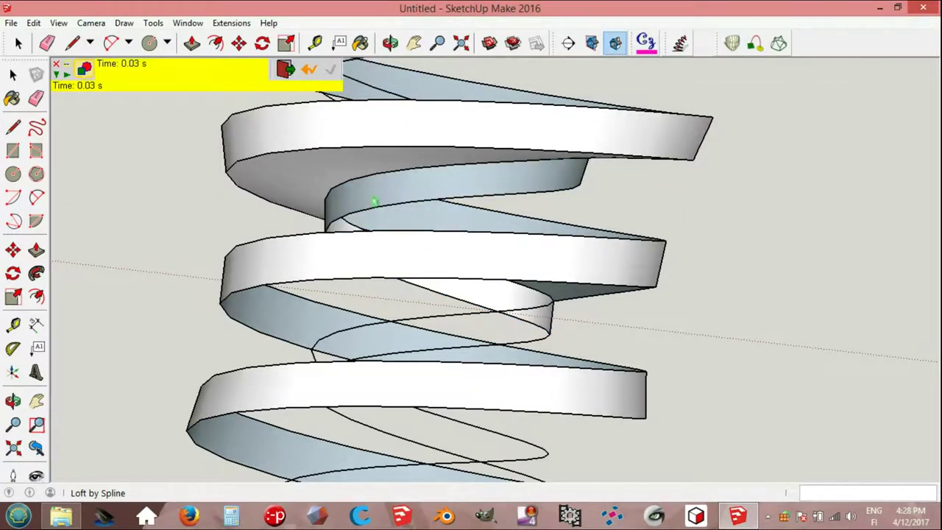
pyautogui.click(287, 81)
# Loft the opposite flank from the root band's free edge to the upper edge of the next outer band.
pyautogui.moveTo(289, 293); pyautogui.dragTo(477, 366, button='middle')
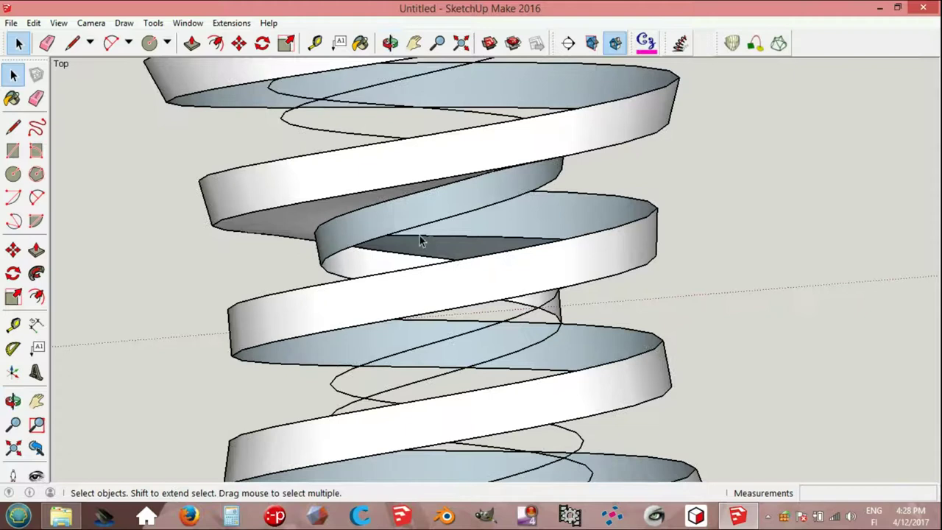
pyautogui.scroll(1, 419, 240)
pyautogui.click(729, 45)
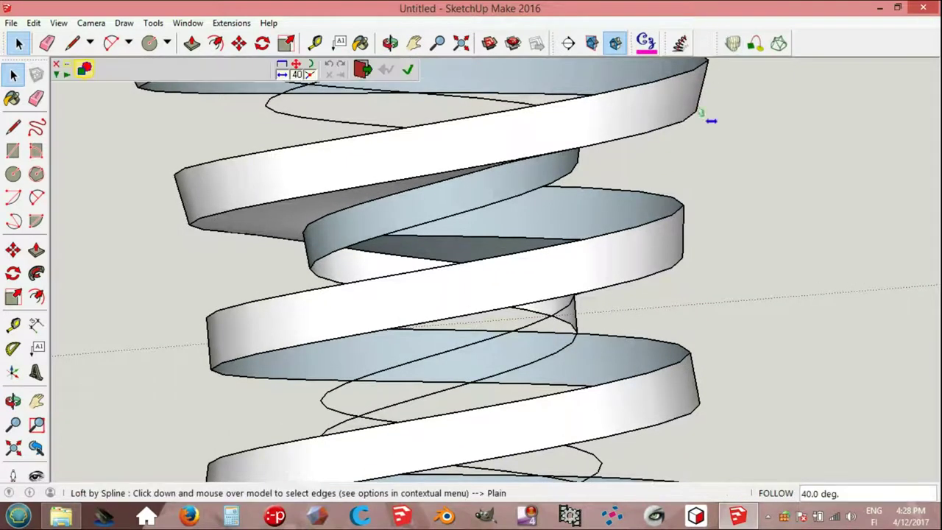
pyautogui.click(514, 209)
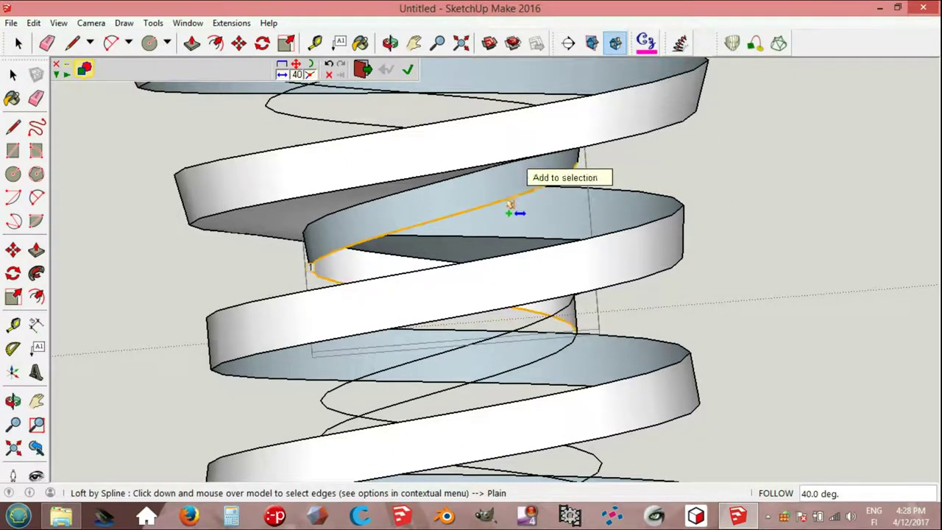
pyautogui.click(522, 258)
pyautogui.click(524, 248)
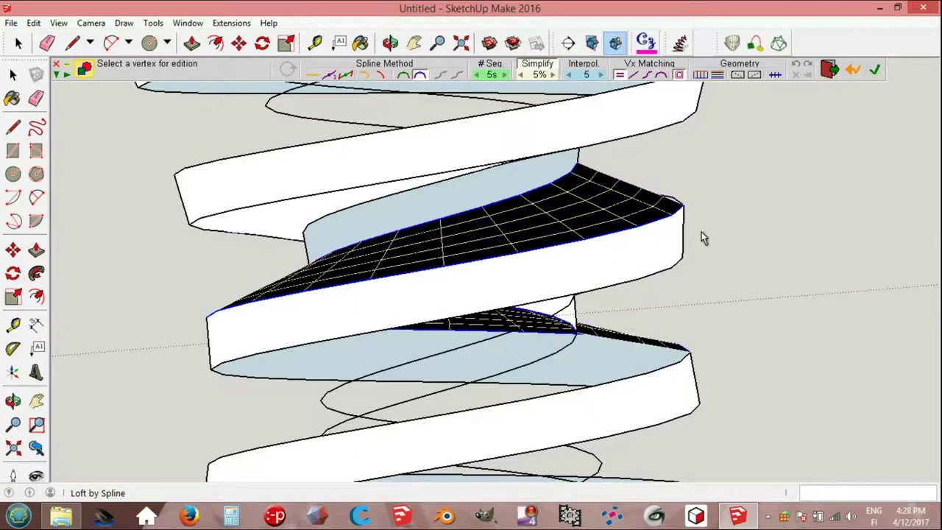
pyautogui.click(734, 237)
# Loft a flank from the outer band's edge to the inner helix turn near the worm's unfinished end.
pyautogui.moveTo(674, 247); pyautogui.dragTo(396, 265, button='middle')
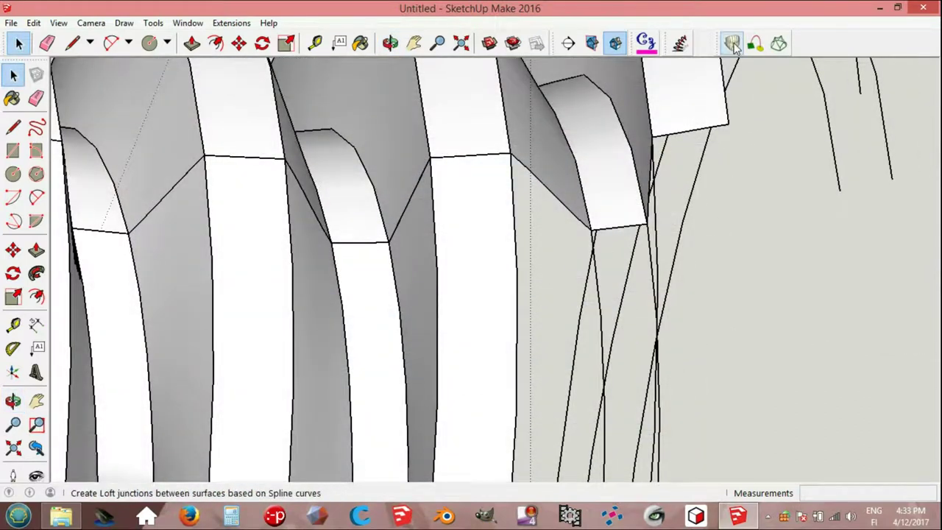
pyautogui.click(735, 44)
pyautogui.click(518, 261)
pyautogui.click(603, 262)
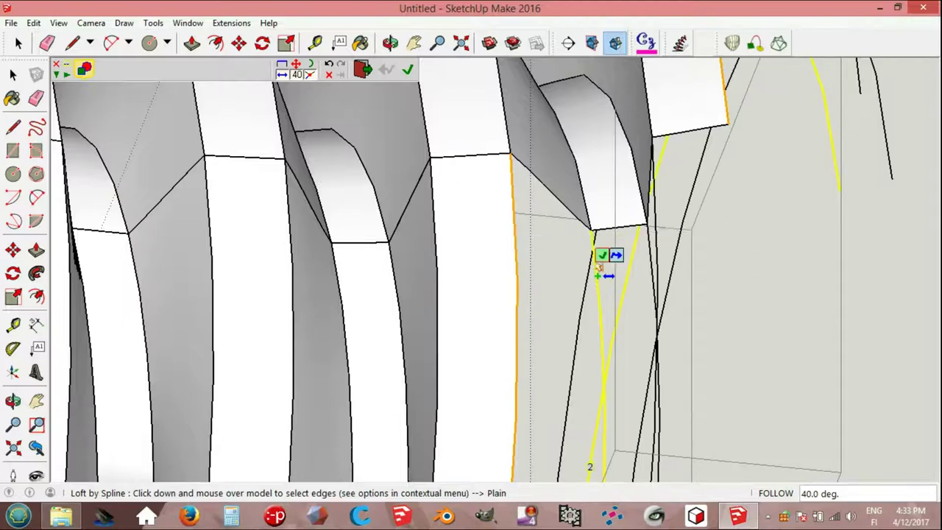
pyautogui.click(602, 258)
pyautogui.click(753, 276)
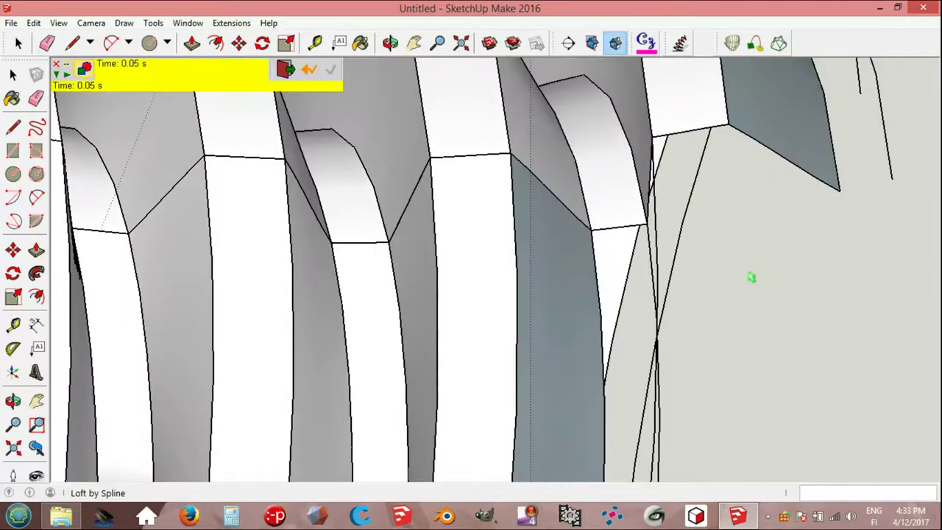
# Reverse the faces of the newly lofted flank inside its group.
pyautogui.press('space')
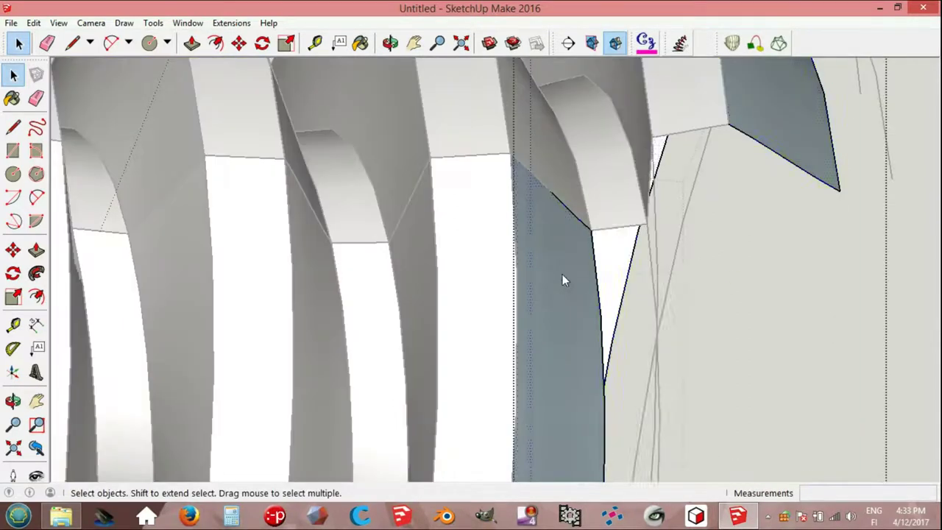
pyautogui.rightClick(563, 275)
pyautogui.click(610, 410)
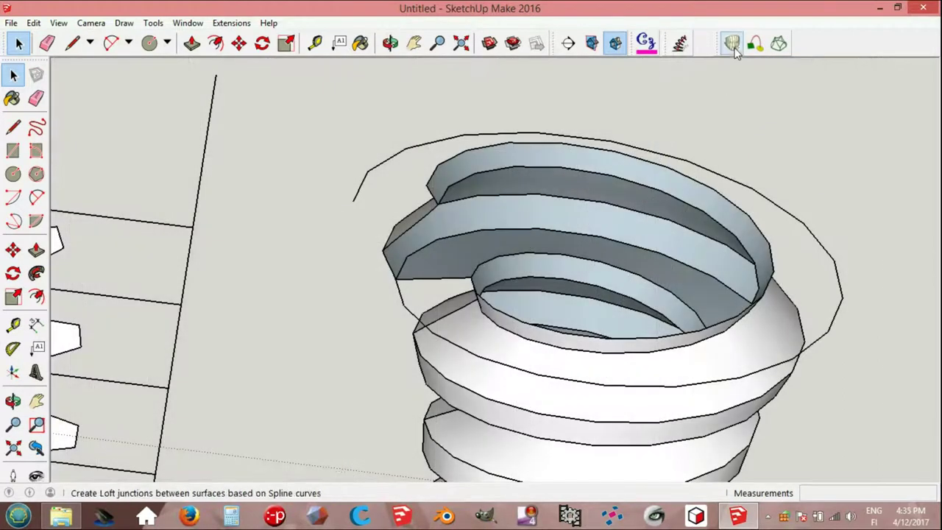
pyautogui.click(732, 44)
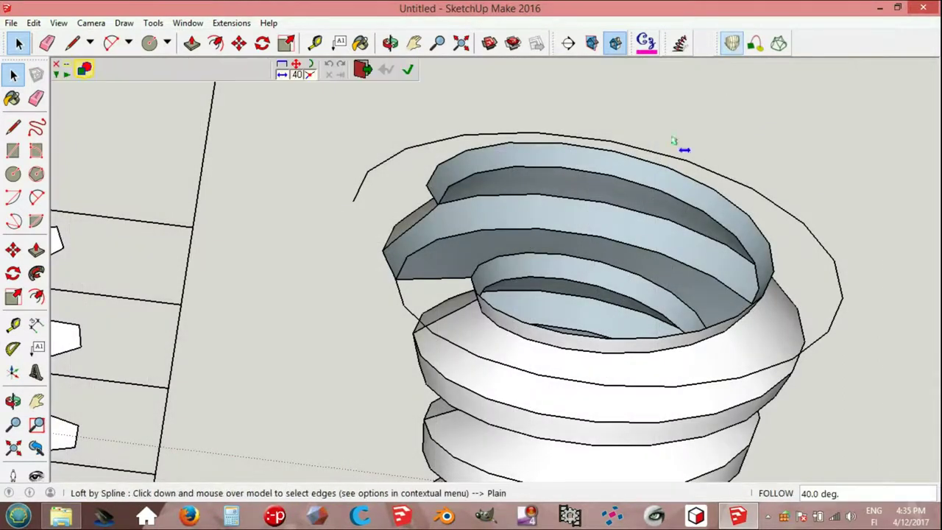
pyautogui.click(486, 301)
pyautogui.scroll(3, 482, 304)
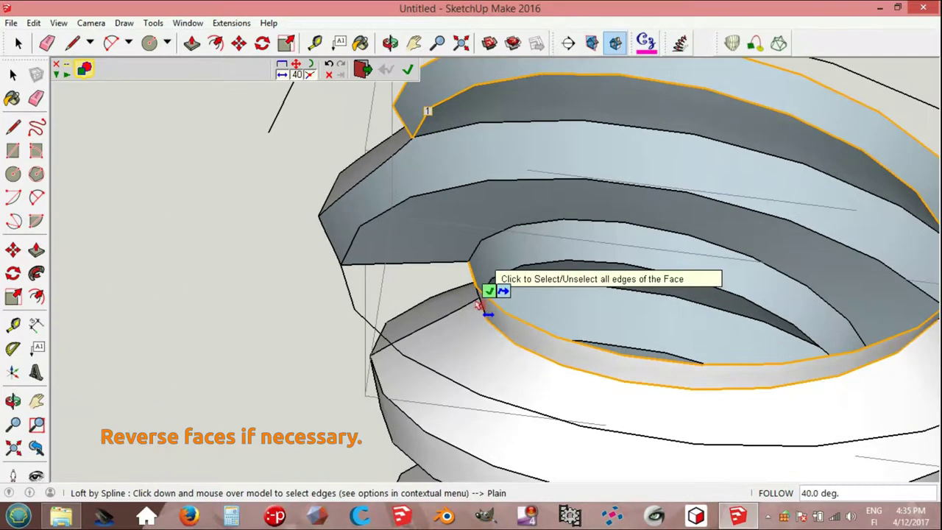
pyautogui.press('space')
# Loft the end flank from the outer edge of the last root band to the remaining large helix turn with Loft by Spline.
pyautogui.click(733, 44)
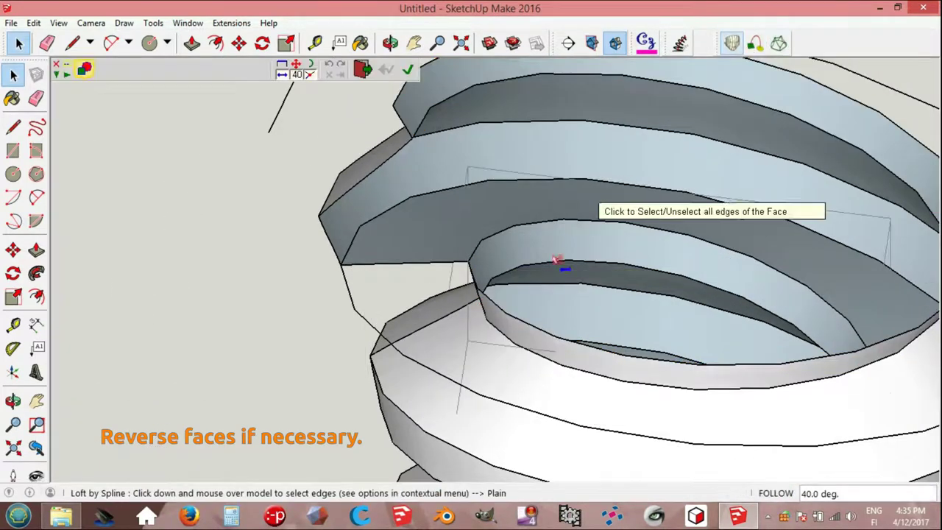
pyautogui.click(528, 330)
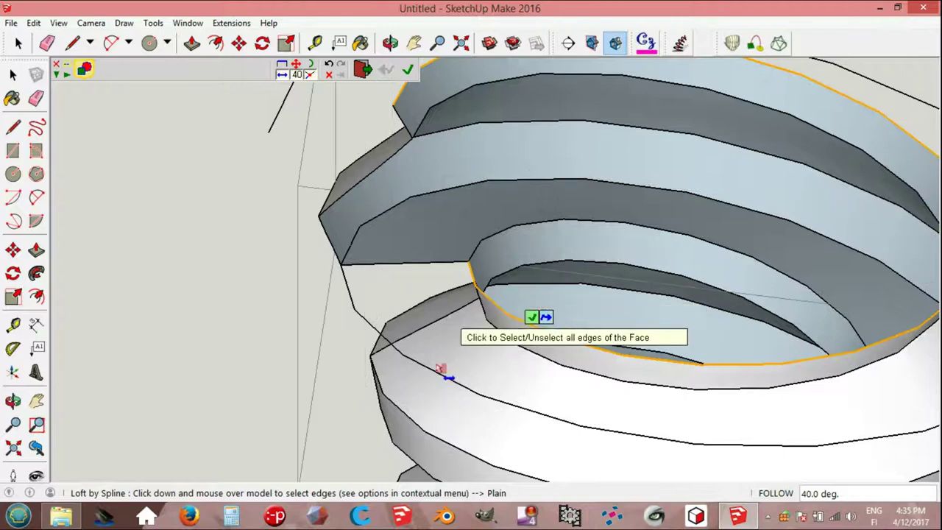
pyautogui.click(357, 314)
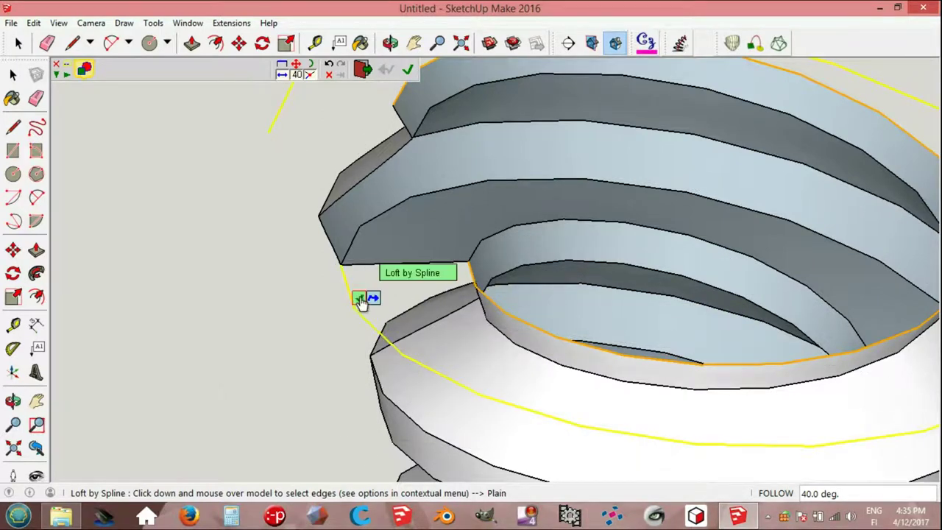
pyautogui.click(358, 303)
pyautogui.click(327, 297)
pyautogui.scroll(3, 330, 297)
pyautogui.moveTo(336, 311); pyautogui.dragTo(395, 53, button='middle')
pyautogui.press('space')
# Select all the worm's surface groups and explode them twice so nested groups are also broken into plain geometry.
pyautogui.click(414, 43)
pyautogui.moveTo(379, 157); pyautogui.dragTo(511, 213)
pyautogui.scroll(-1, 421, 221)
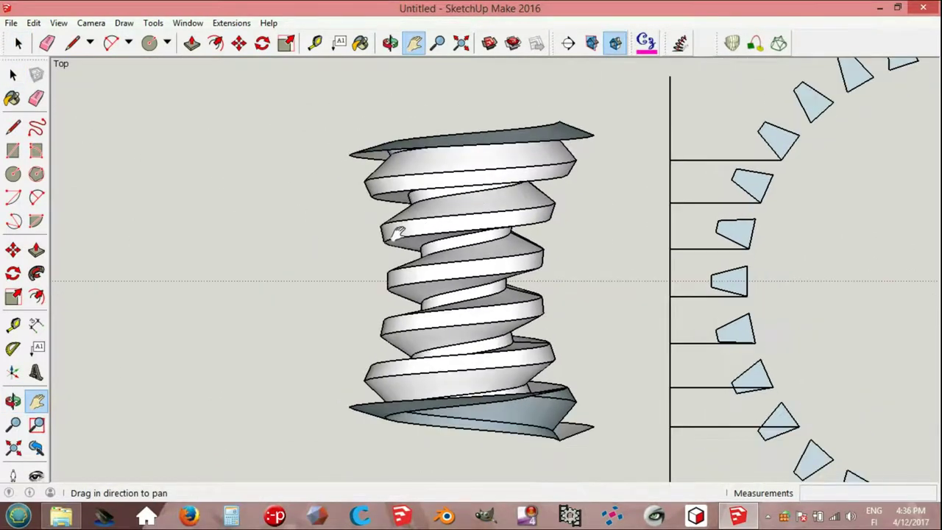
pyautogui.scroll(1, 397, 233)
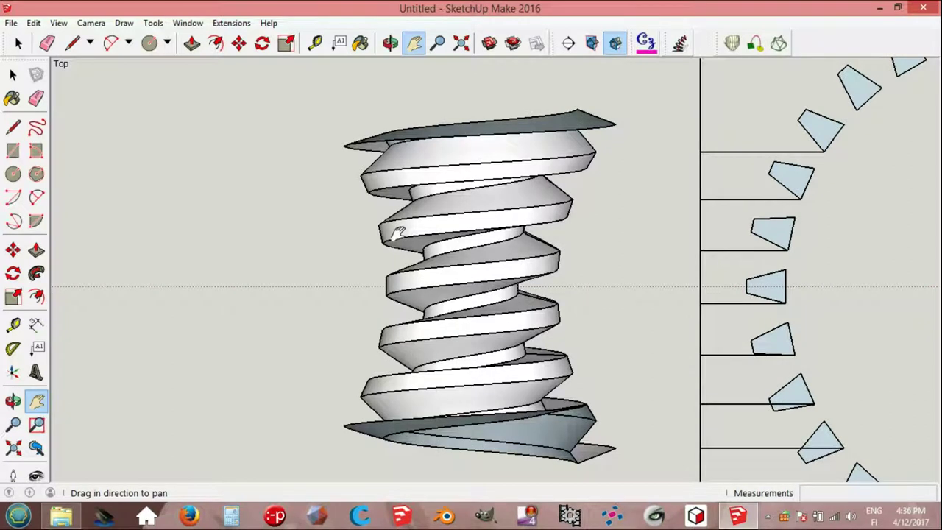
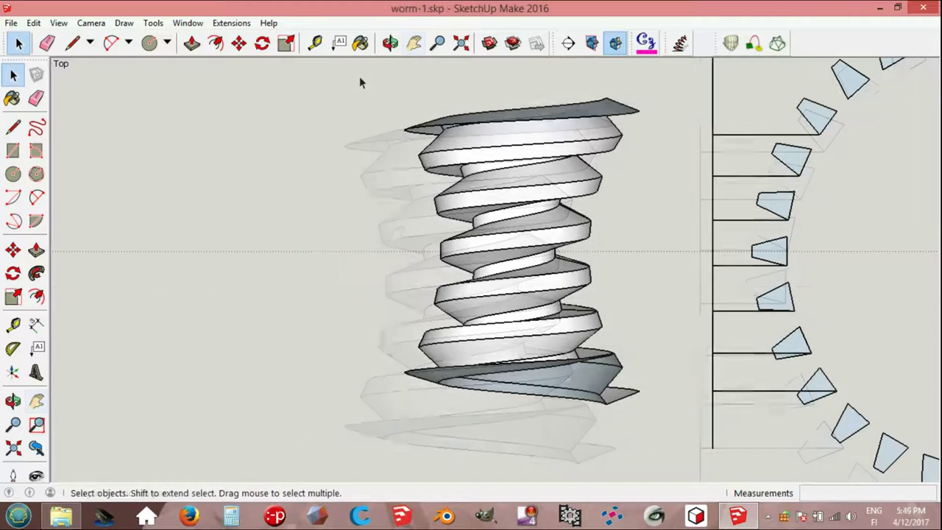
pyautogui.moveTo(359, 76); pyautogui.dragTo(677, 435)
pyautogui.rightClick(555, 240)
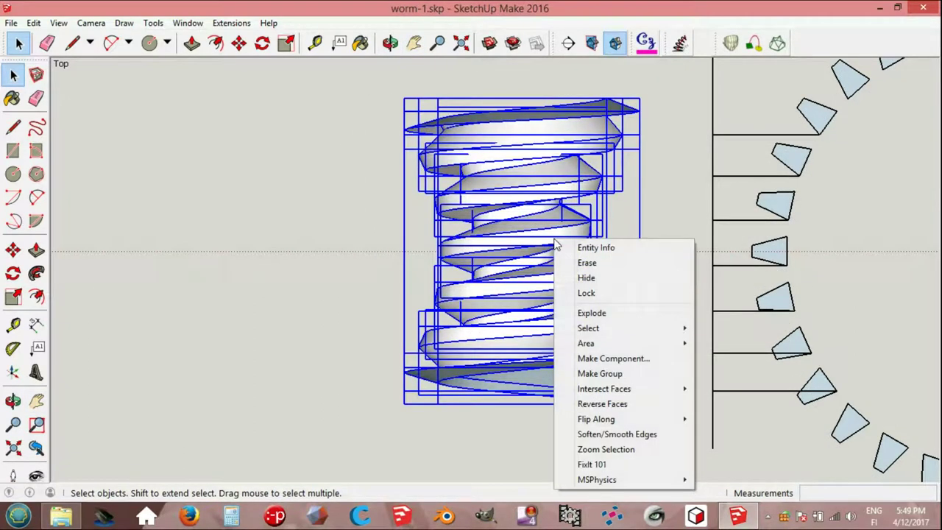
pyautogui.click(608, 315)
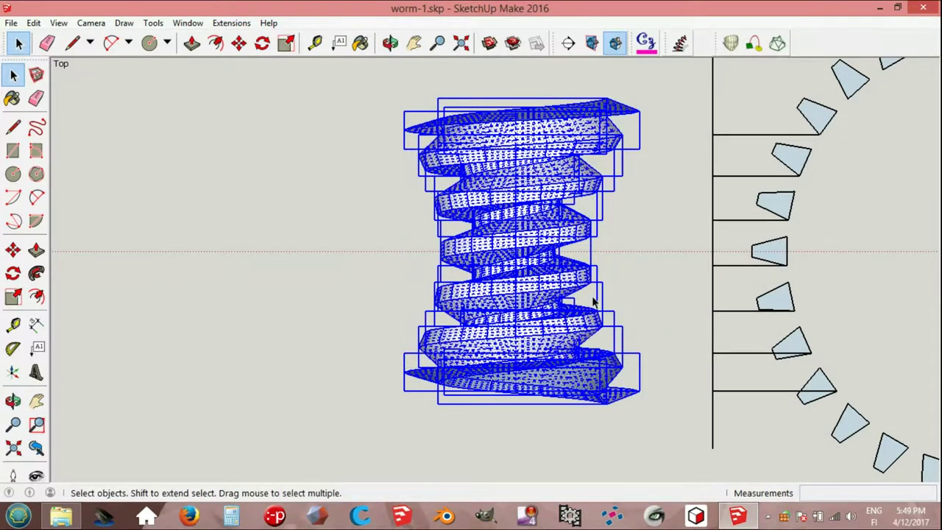
pyautogui.rightClick(548, 242)
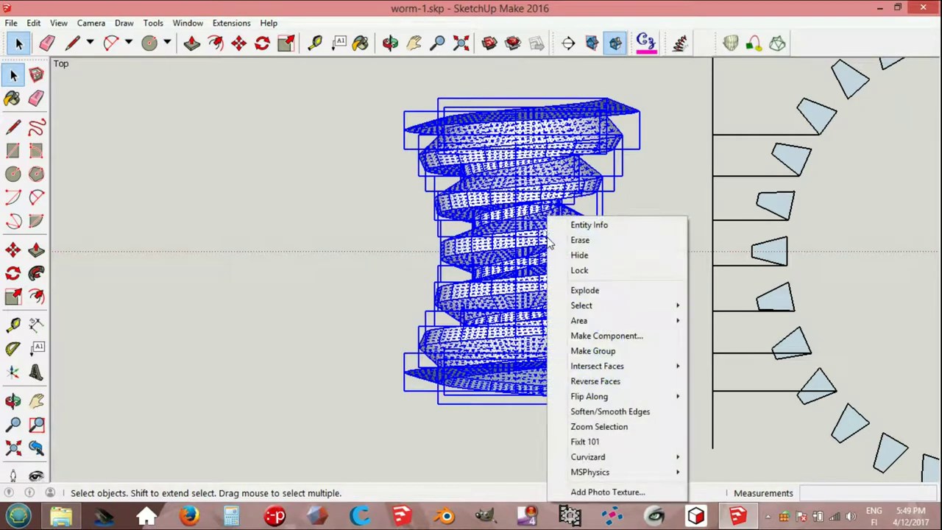
pyautogui.click(590, 292)
pyautogui.click(630, 288)
# Draw a line from the inner corner of the thread's end outward, parallel to the worm's axis.
pyautogui.moveTo(630, 289); pyautogui.dragTo(636, 234, button='middle')
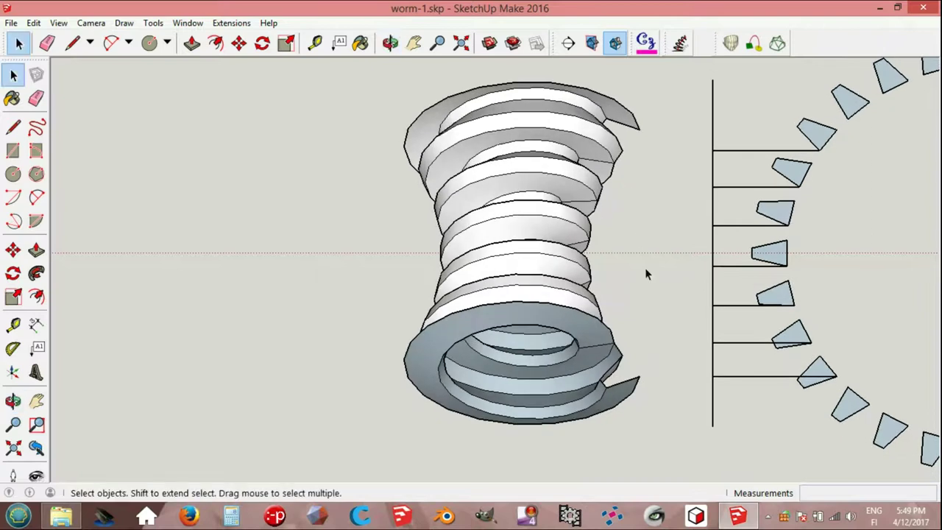
pyautogui.scroll(3, 647, 288)
pyautogui.press('l')
pyautogui.scroll(-2, 650, 302)
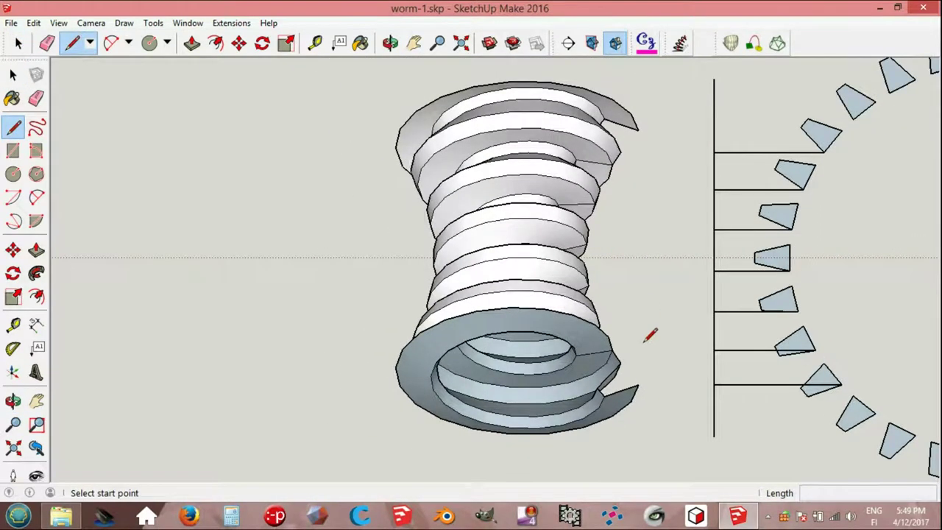
pyautogui.click(575, 357)
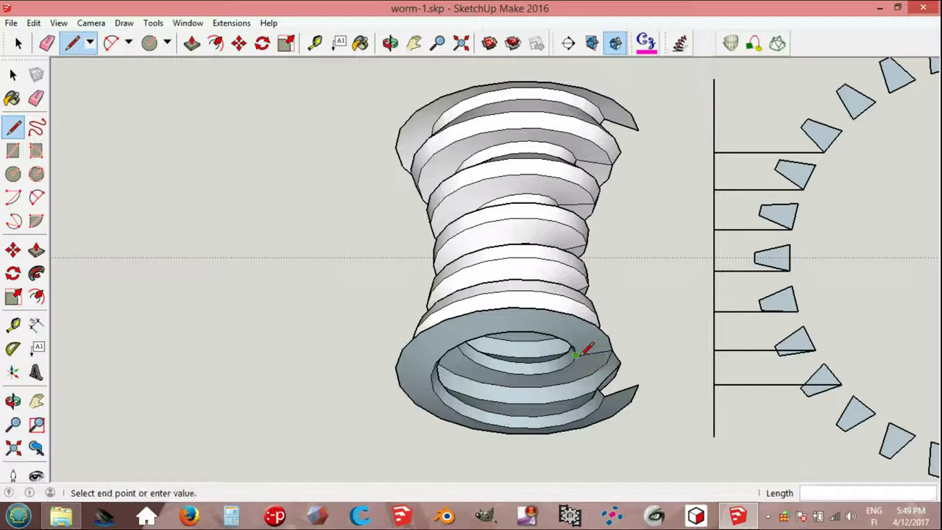
pyautogui.click(577, 464)
pyautogui.press('space')
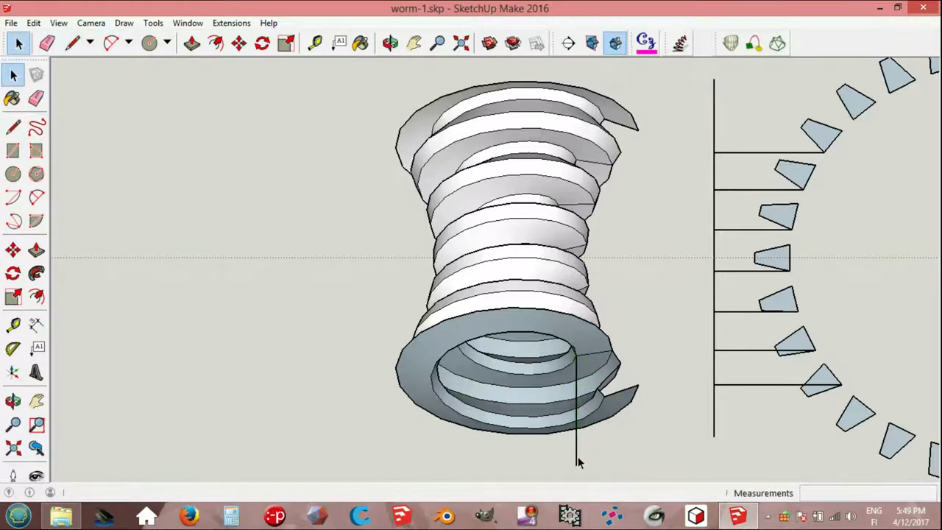
pyautogui.press('o')
pyautogui.moveTo(410, 311)
pyautogui.mouseDown()
pyautogui.moveTo(417, 380)
pyautogui.moveTo(417, 319)
pyautogui.mouseUp()
pyautogui.press('space')
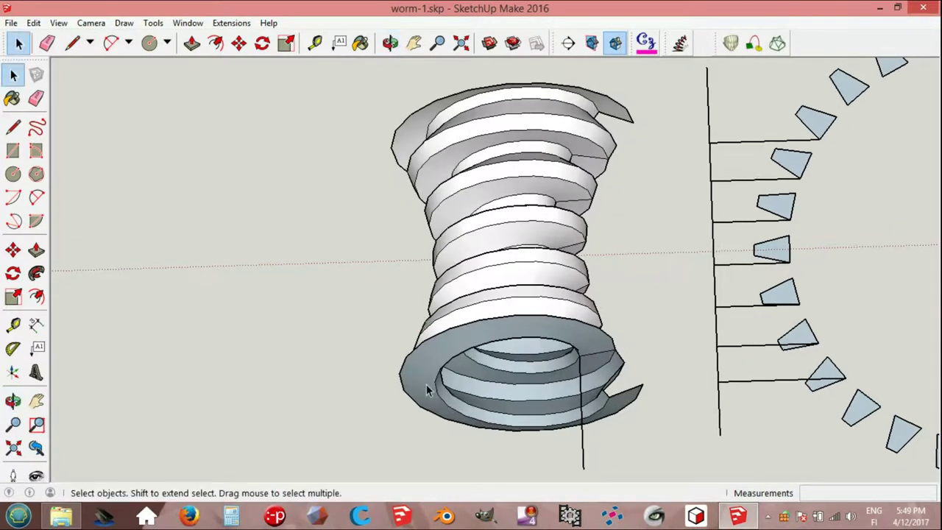
# Draw a line across the worm's open end from the root edge's endpoint to the long reference line, closing the thread's end face.
pyautogui.scroll(3, 426, 384)
pyautogui.press('l')
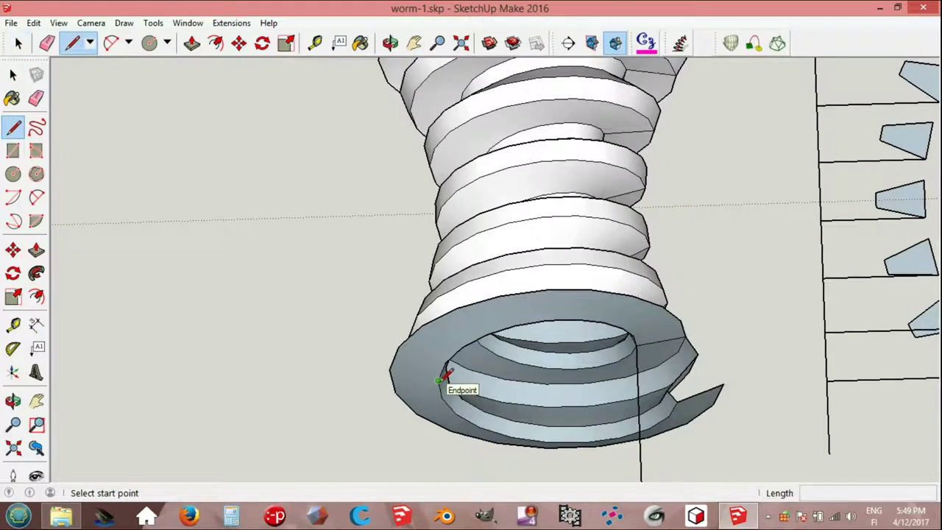
pyautogui.click(439, 380)
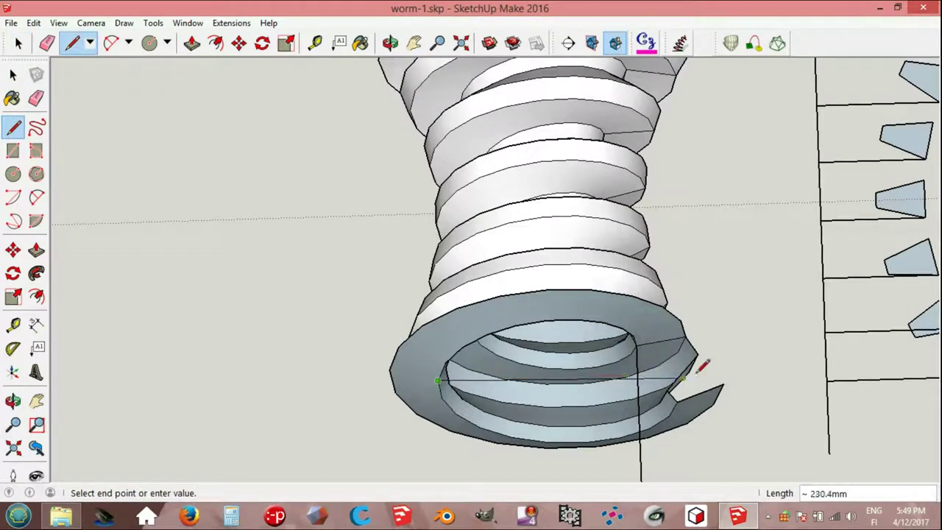
pyautogui.click(827, 370)
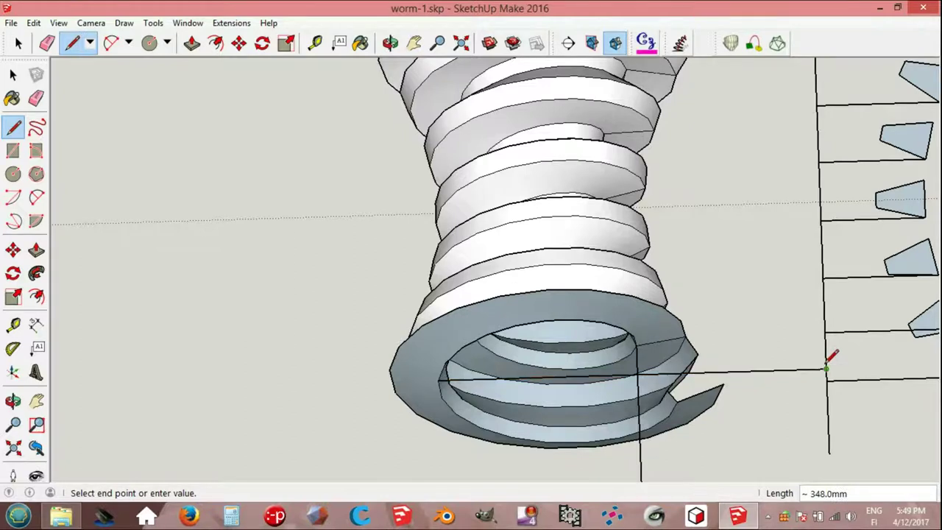
pyautogui.moveTo(742, 324); pyautogui.dragTo(733, 367, button='middle')
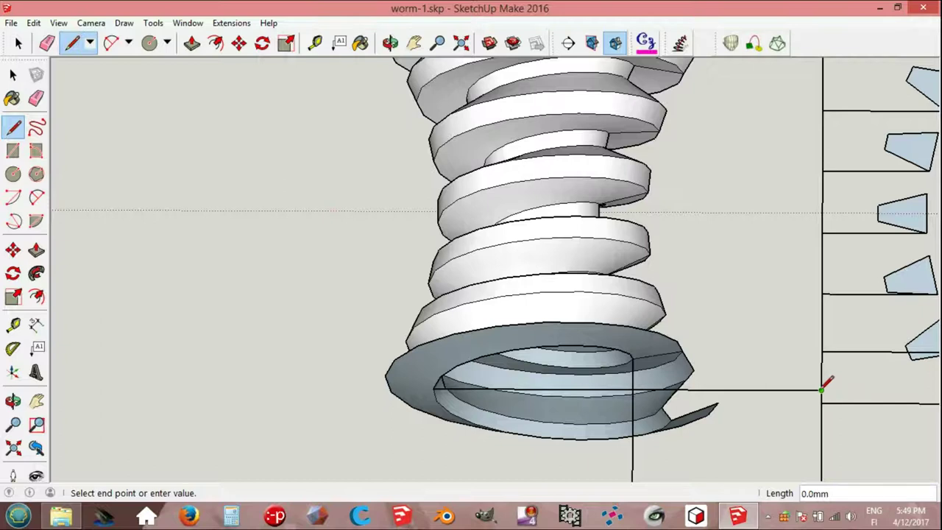
pyautogui.click(737, 388)
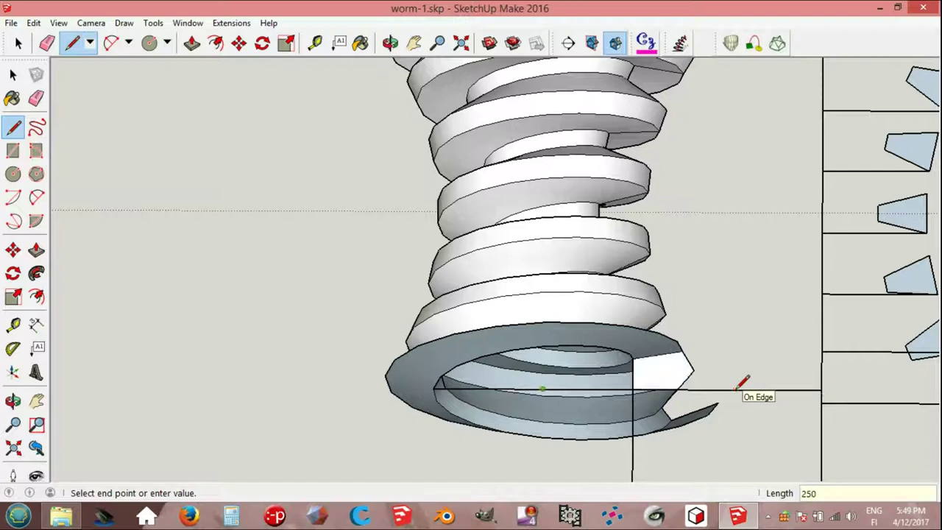
pyautogui.press('space')
# Draw an 80.7 mm radius circle on the open end, centred on the cross line and reaching the thread end's inner corner.
pyautogui.moveTo(614, 395); pyautogui.dragTo(585, 83, button='middle')
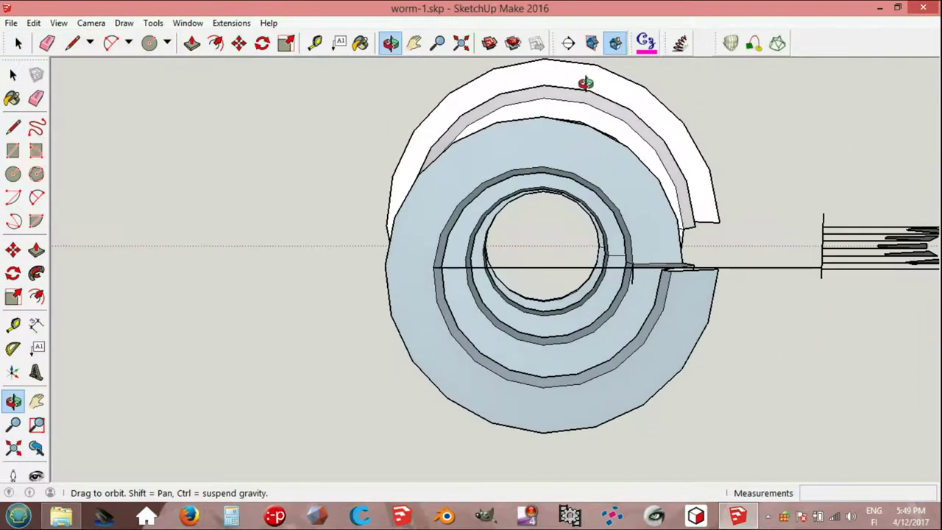
pyautogui.press('space')
pyautogui.press('c')
pyautogui.click(544, 265)
pyautogui.moveTo(543, 261); pyautogui.dragTo(585, 317, button='middle')
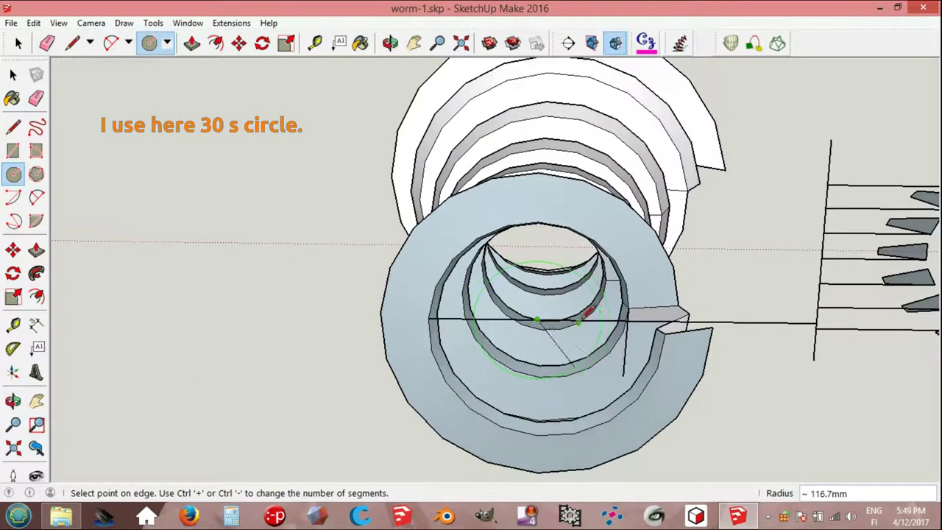
pyautogui.scroll(3, 588, 314)
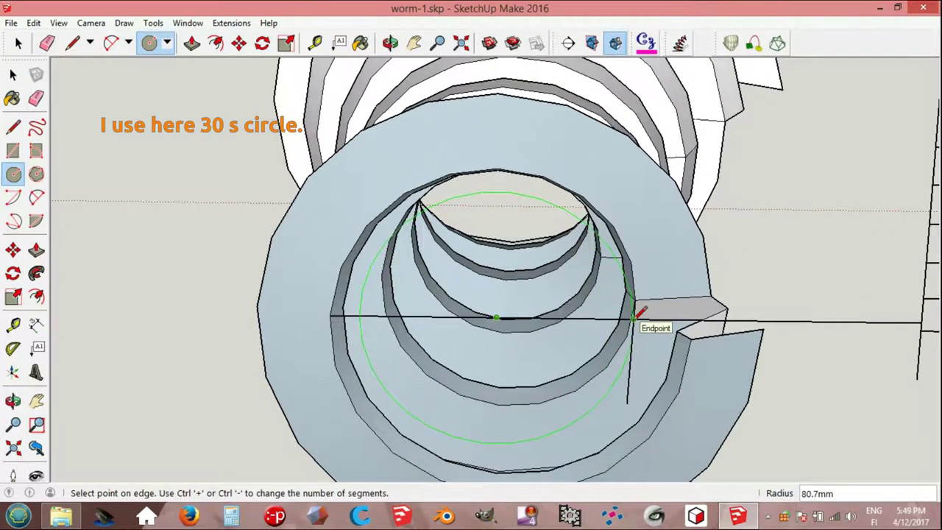
pyautogui.moveTo(639, 312); pyautogui.dragTo(645, 343, button='middle')
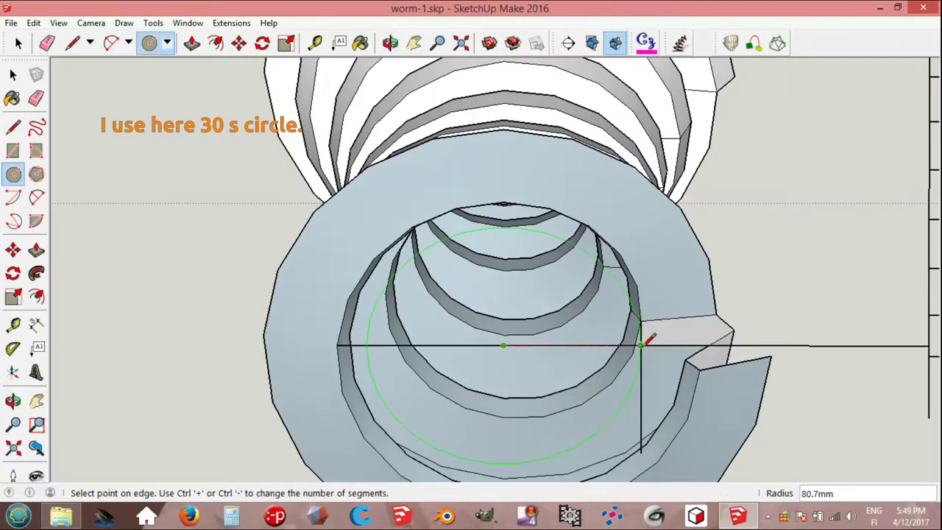
pyautogui.click(642, 343)
pyautogui.press('space')
pyautogui.moveTo(641, 352); pyautogui.dragTo(496, 349, button='middle')
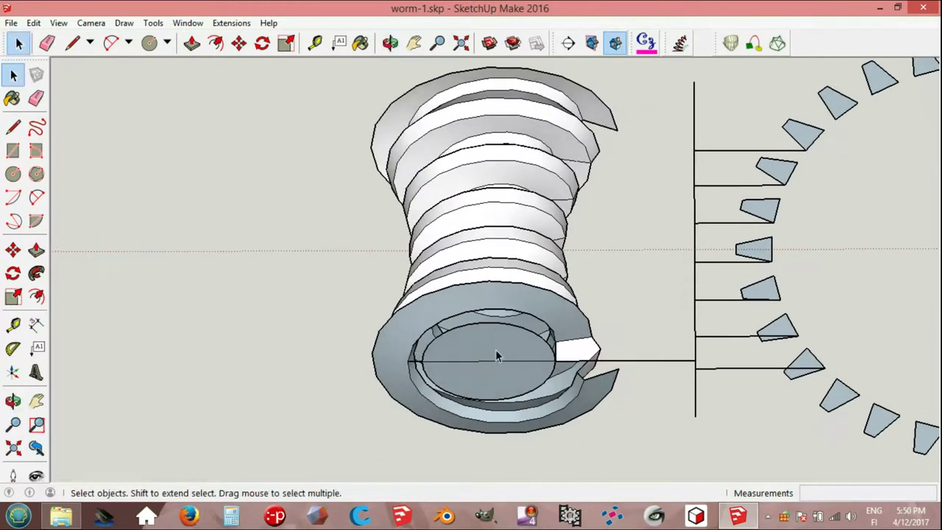
# Reverse the faces of both halves of the end circle.
pyautogui.scroll(2, 484, 351)
pyautogui.click(473, 345)
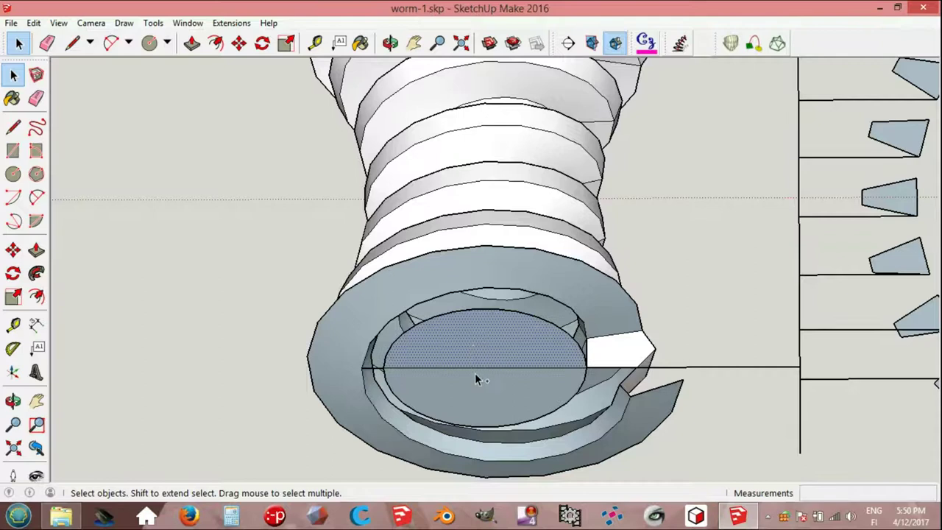
pyautogui.rightClick(474, 373)
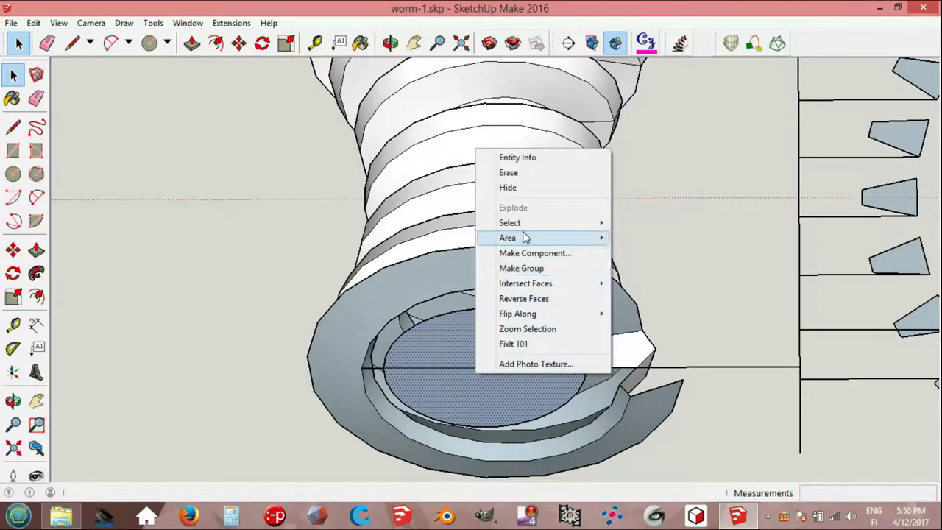
pyautogui.click(540, 299)
pyautogui.moveTo(535, 315); pyautogui.dragTo(515, 246, button='middle')
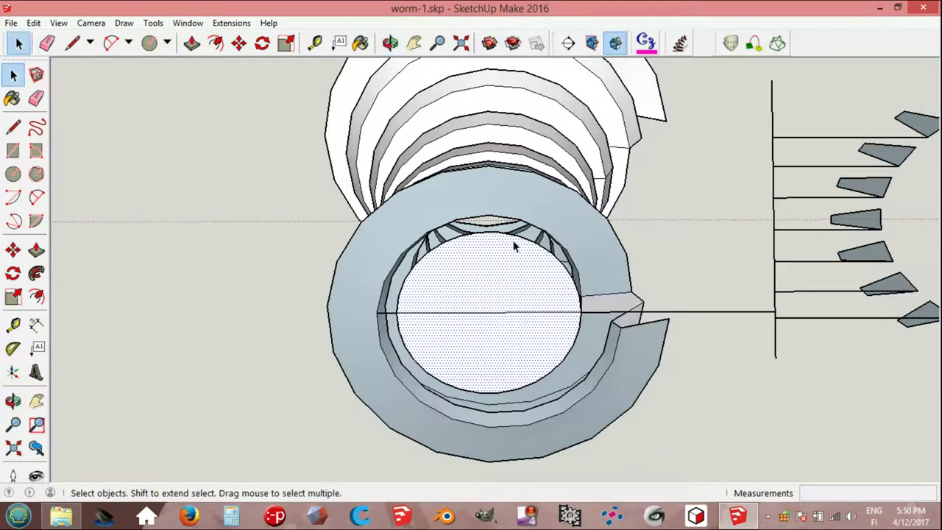
# Delete the outermost helix edge and the end flank surface attached to it around the circle.
pyautogui.moveTo(646, 244); pyautogui.dragTo(464, 309, button='middle')
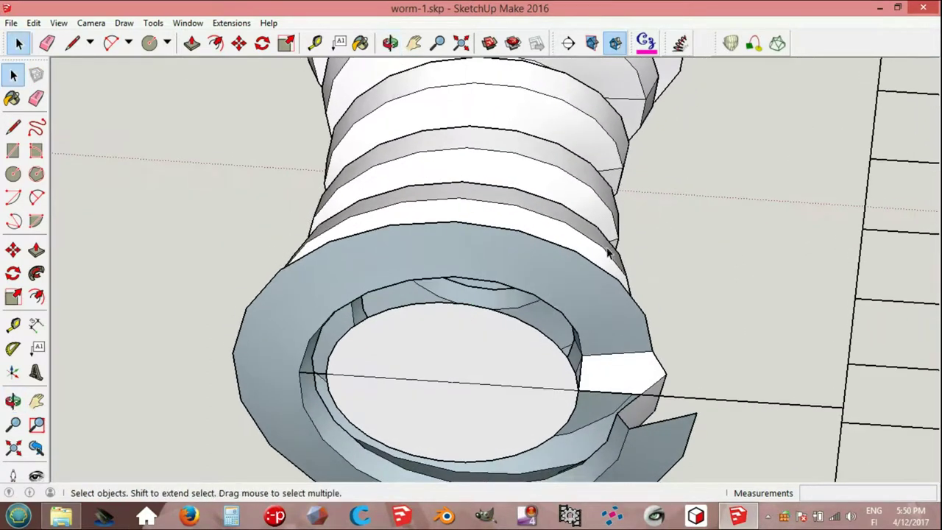
pyautogui.scroll(1, 615, 253)
pyautogui.moveTo(615, 252); pyautogui.dragTo(609, 249, button='middle')
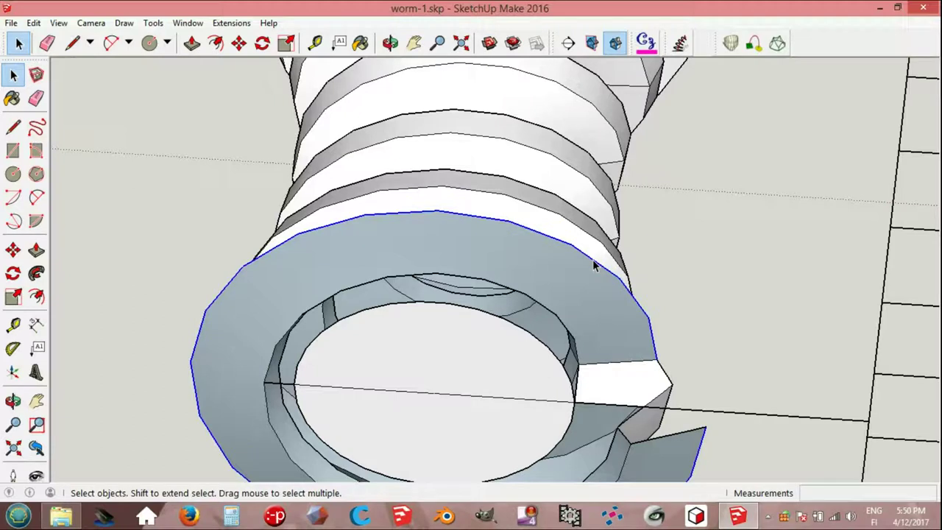
pyautogui.click(493, 256)
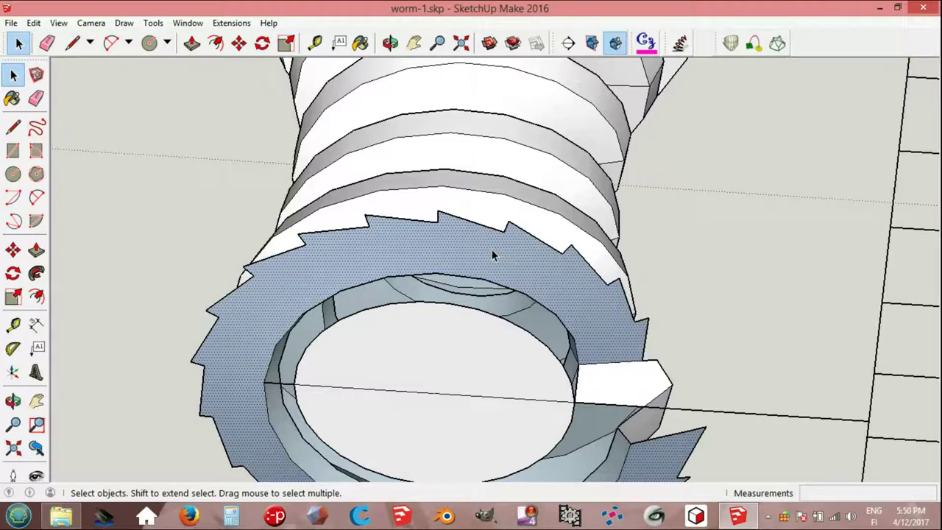
pyautogui.press('Delete')
pyautogui.moveTo(493, 261)
pyautogui.mouseDown(button='middle')
pyautogui.moveTo(494, 318)
pyautogui.moveTo(499, 255)
pyautogui.mouseUp(button='middle')
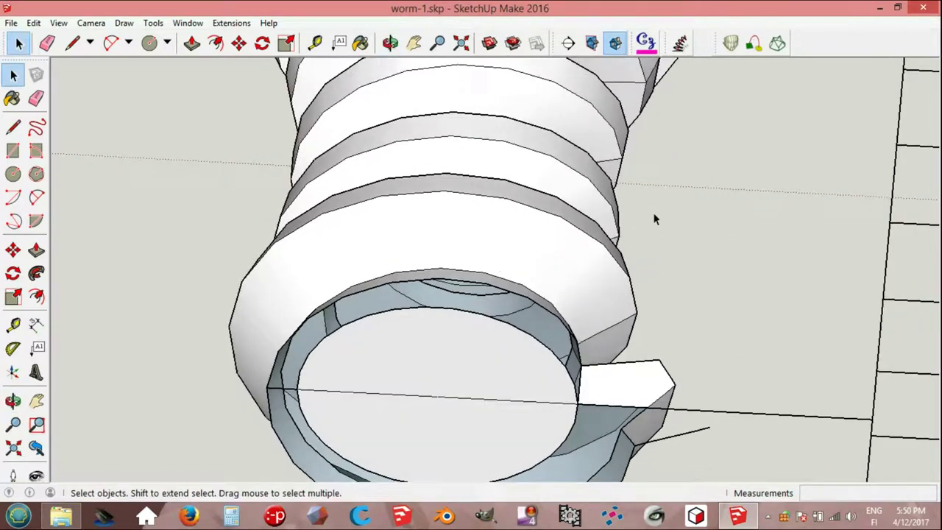
pyautogui.click(779, 47)
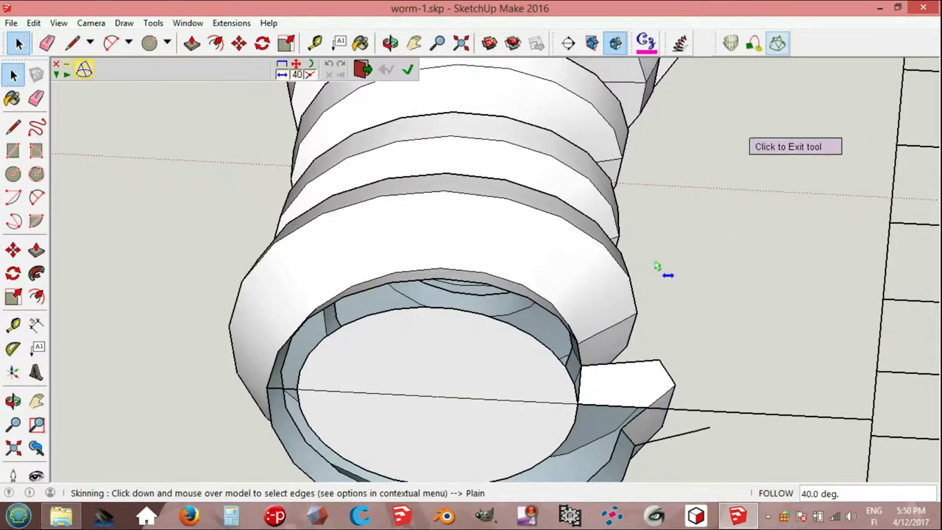
pyautogui.scroll(2, 584, 319)
pyautogui.moveTo(584, 319); pyautogui.dragTo(430, 241, button='middle')
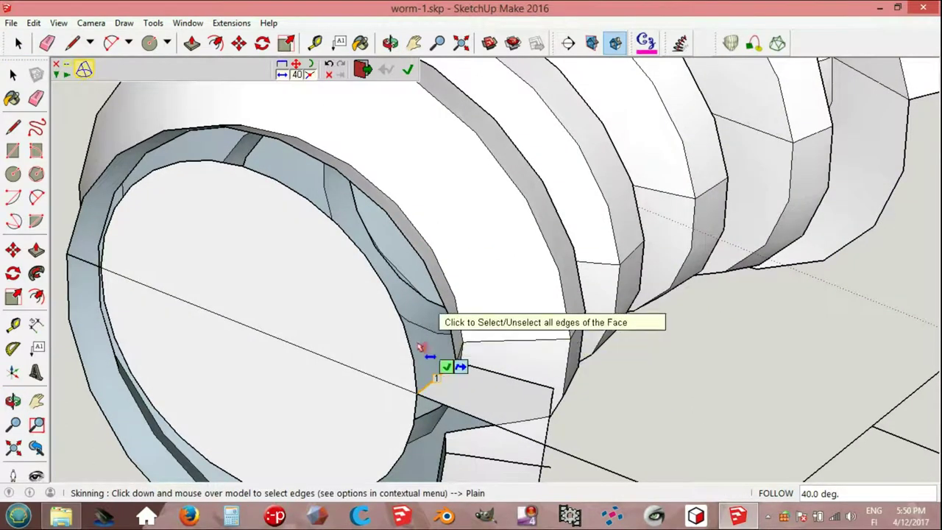
pyautogui.click(416, 346)
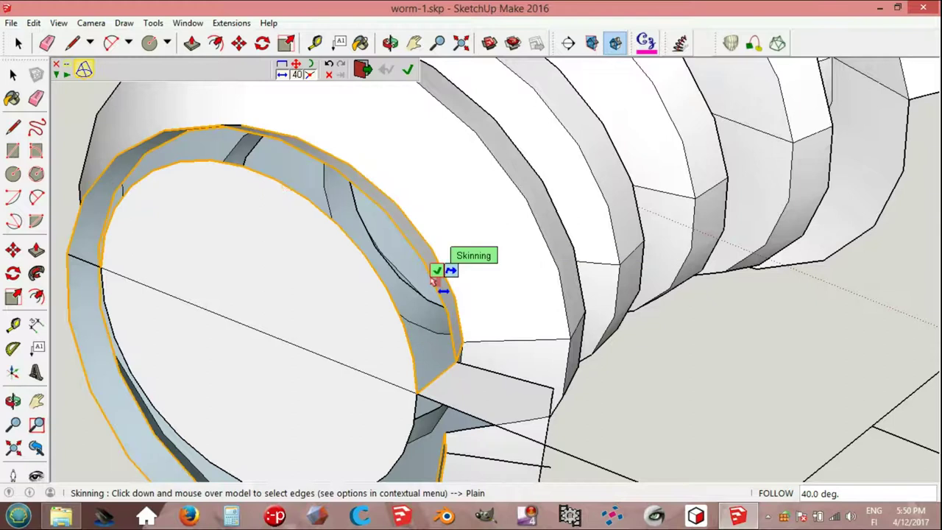
pyautogui.press('space')
# Skin the gap between the root's upper half edge and the upper half of the end circle, including both short end edges.
pyautogui.click(778, 44)
pyautogui.click(442, 296)
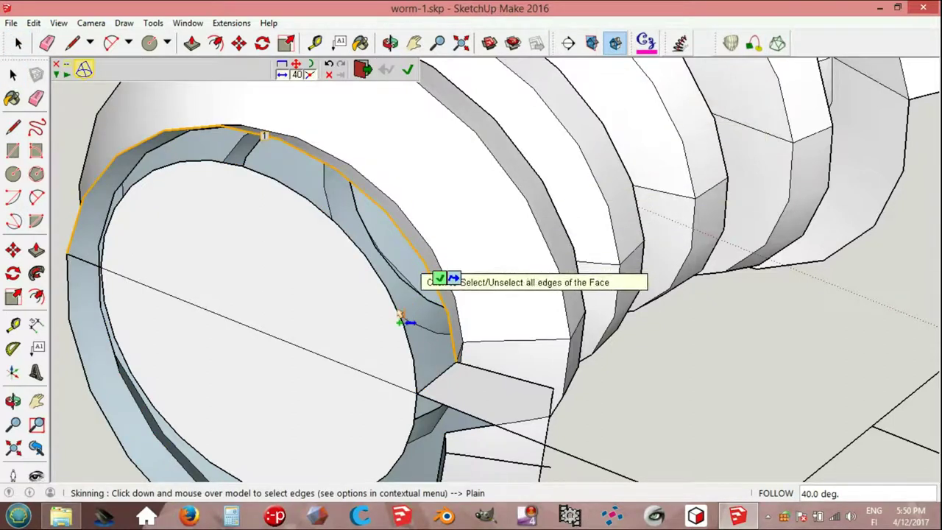
pyautogui.click(444, 380)
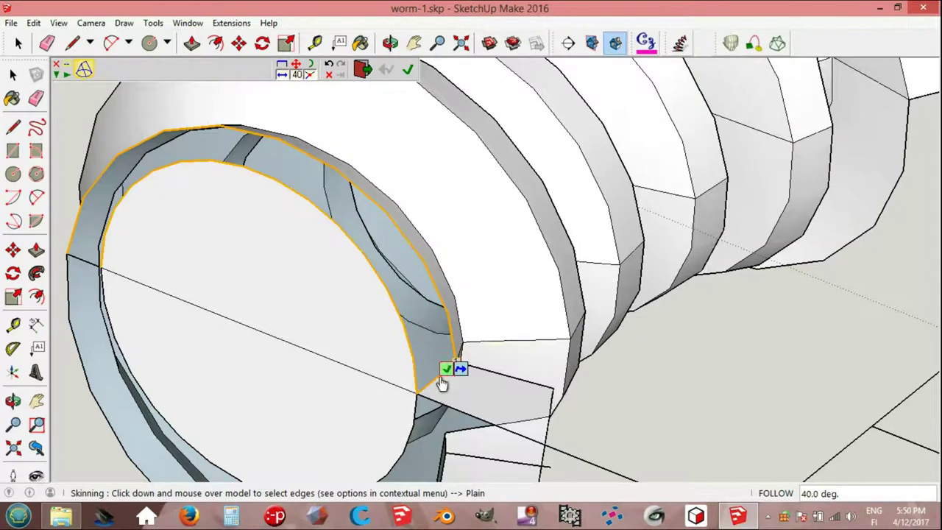
pyautogui.click(86, 262)
pyautogui.click(88, 254)
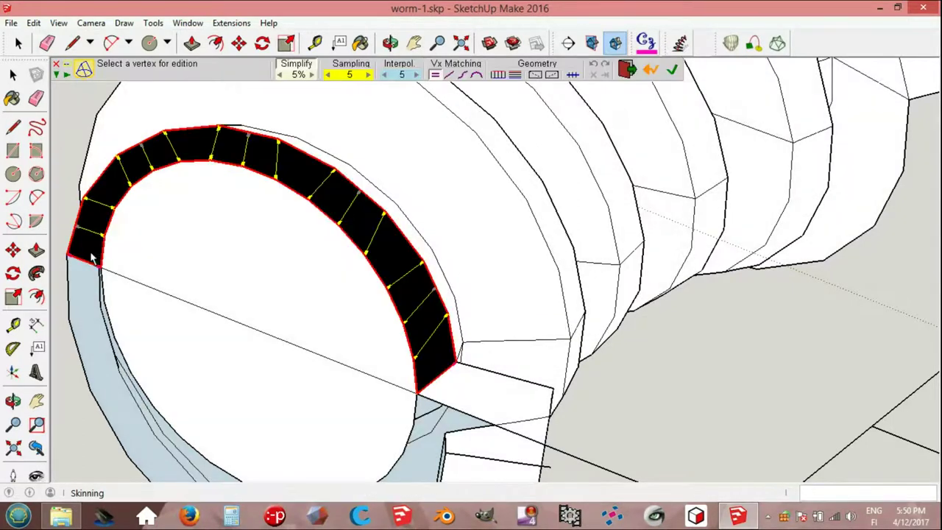
pyautogui.press('Return')
pyautogui.moveTo(505, 322); pyautogui.dragTo(332, 222, button='middle')
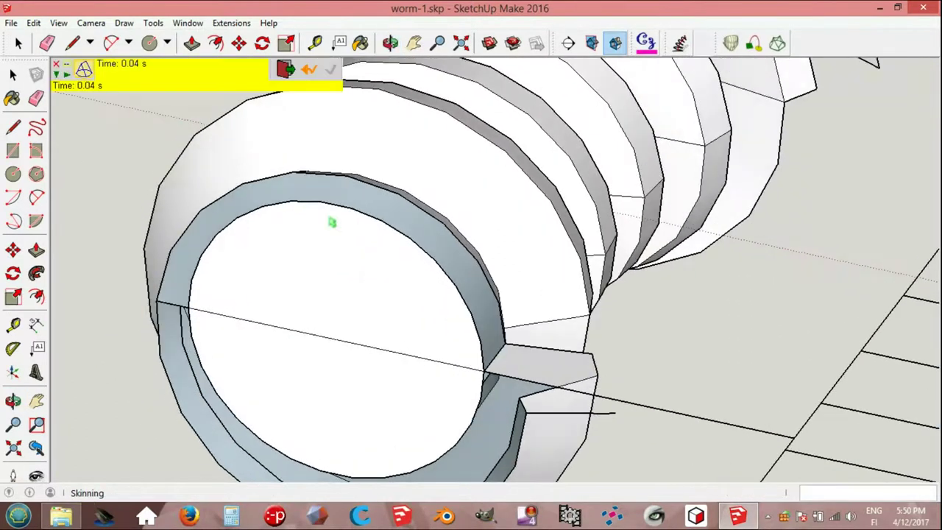
pyautogui.click(286, 70)
# Explode the new skin's group and reverse the resulting faces.
pyautogui.doubleClick(370, 199)
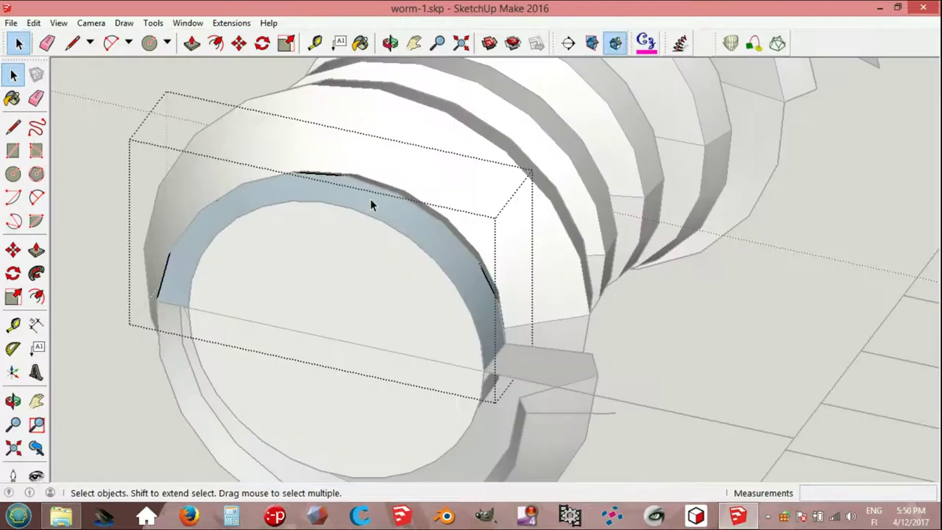
pyautogui.click(708, 337)
pyautogui.rightClick(402, 219)
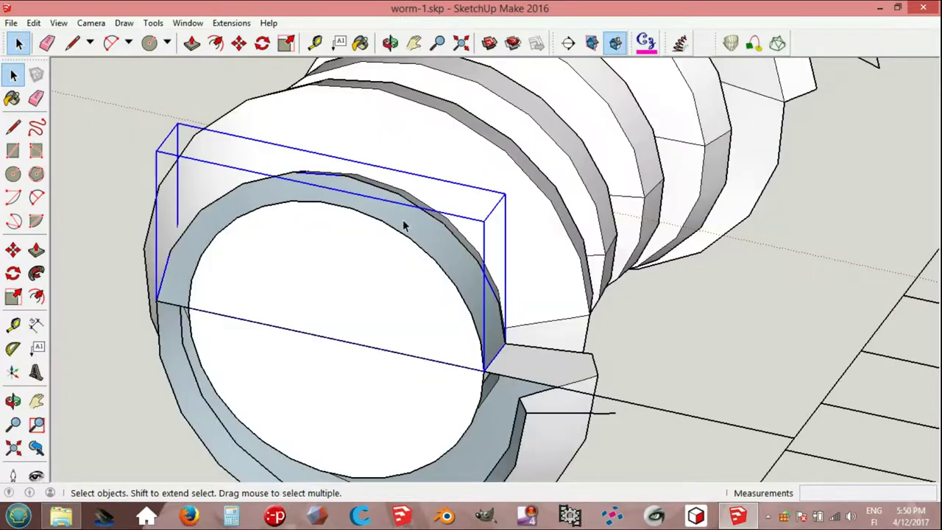
pyautogui.click(441, 305)
pyautogui.click(449, 268)
pyautogui.rightClick(449, 268)
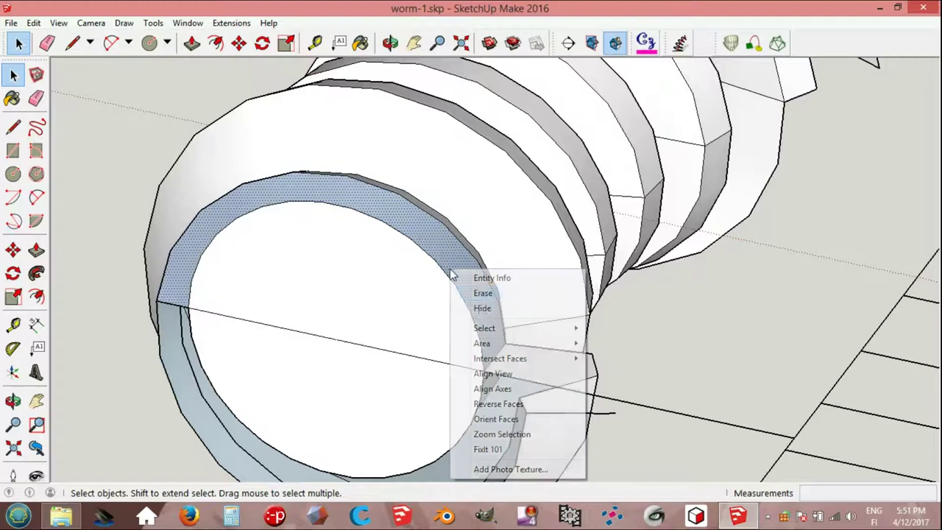
pyautogui.click(508, 403)
pyautogui.click(689, 347)
# Draw a 30-sided circle larger than the thread's outer diameter, centred on the worm's end circle.
pyautogui.moveTo(689, 348); pyautogui.dragTo(615, 274, button='middle')
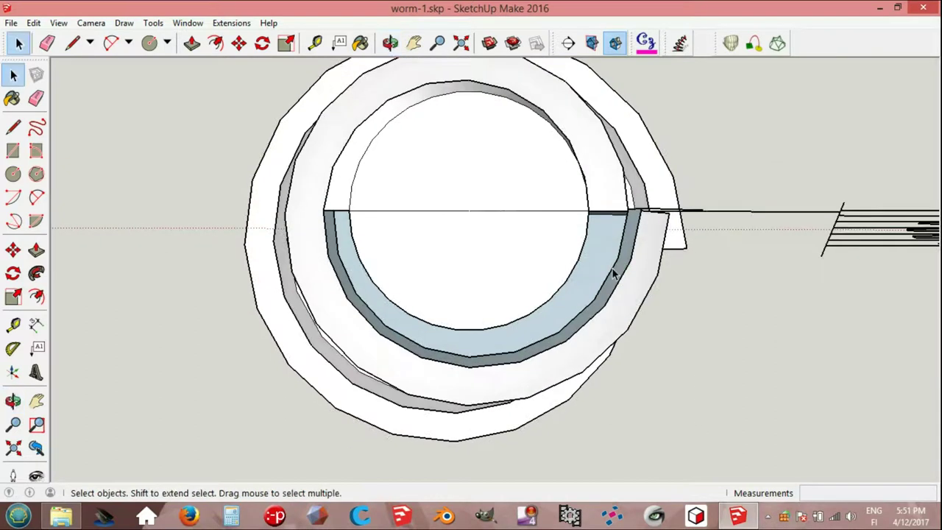
pyautogui.press('c')
pyautogui.click(469, 211)
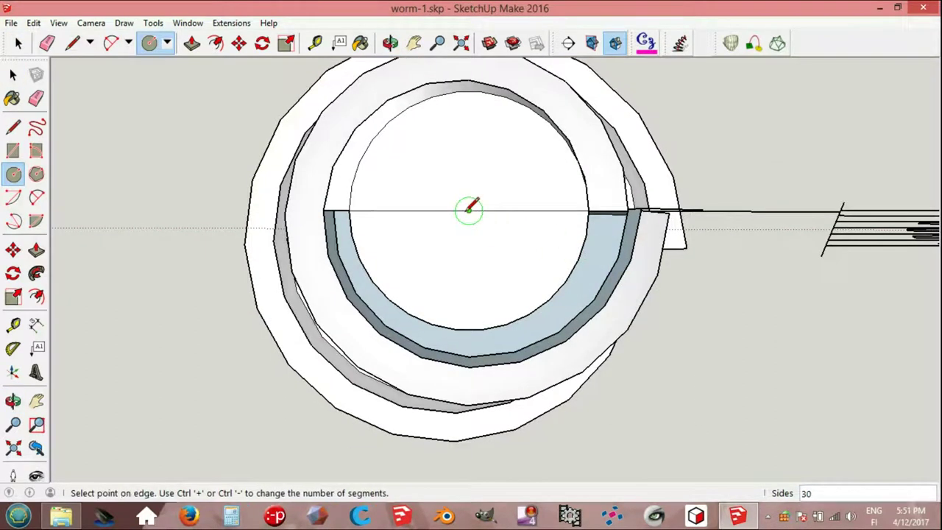
pyautogui.click(732, 225)
pyautogui.press('space')
pyautogui.moveTo(729, 234); pyautogui.dragTo(668, 240, button='middle')
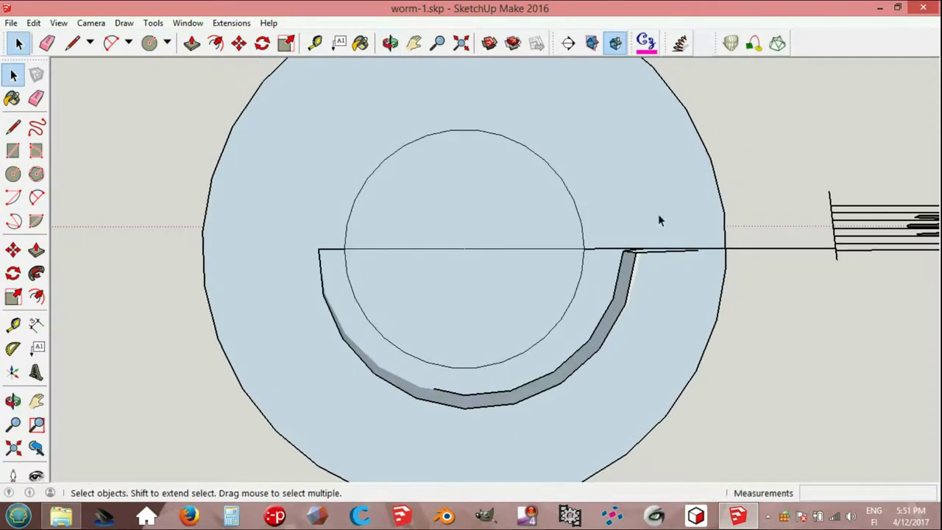
# Intersect the large disc with the worm's geometry and delete the disc's outer circle.
pyautogui.rightClick(655, 204)
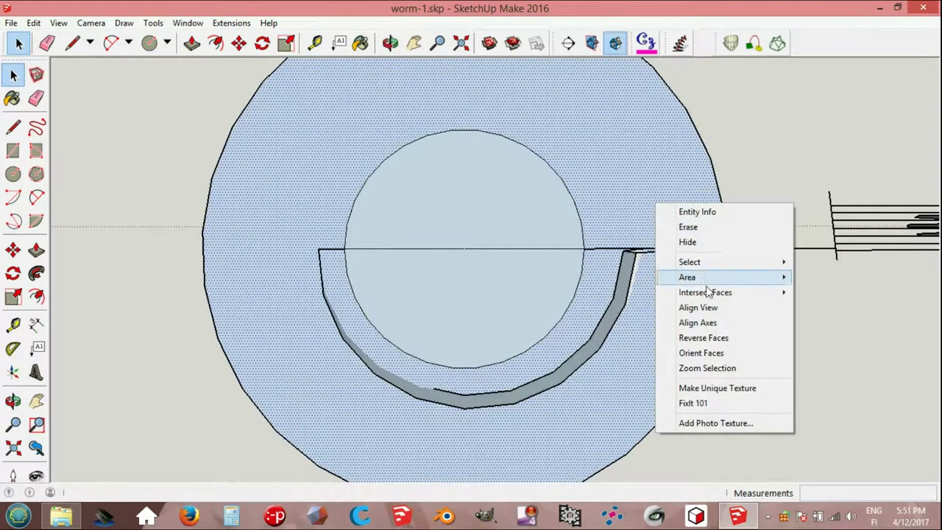
pyautogui.moveTo(705, 293)
pyautogui.click(820, 292)
pyautogui.moveTo(696, 332); pyautogui.dragTo(674, 209, button='middle')
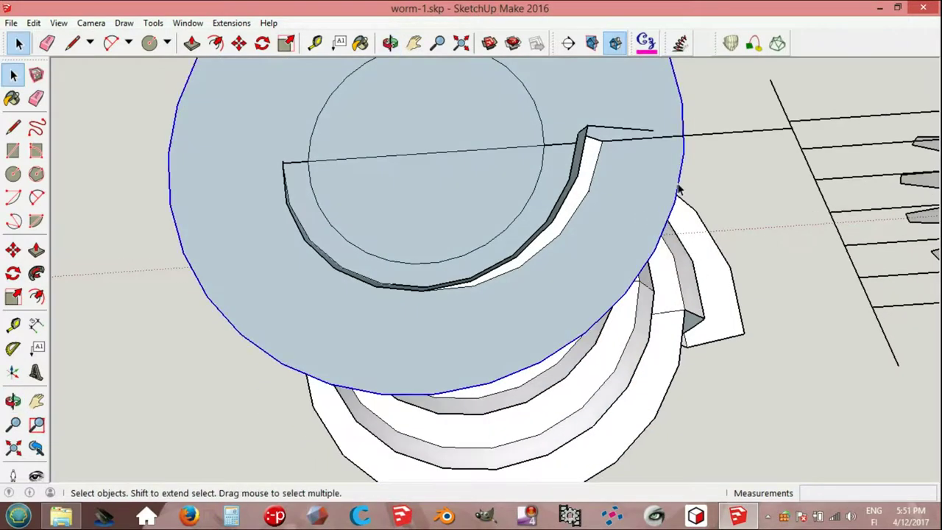
pyautogui.scroll(-3, 679, 188)
pyautogui.moveTo(572, 258); pyautogui.dragTo(210, 263, button='middle')
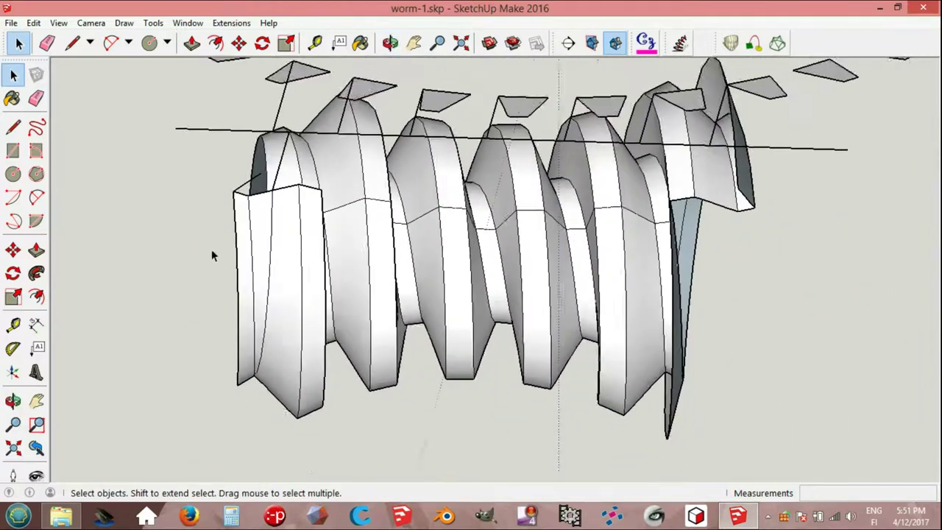
# Delete the two surplus thread faces that lie beyond the cut at the worm's end.
pyautogui.scroll(5, 224, 220)
pyautogui.click(296, 212)
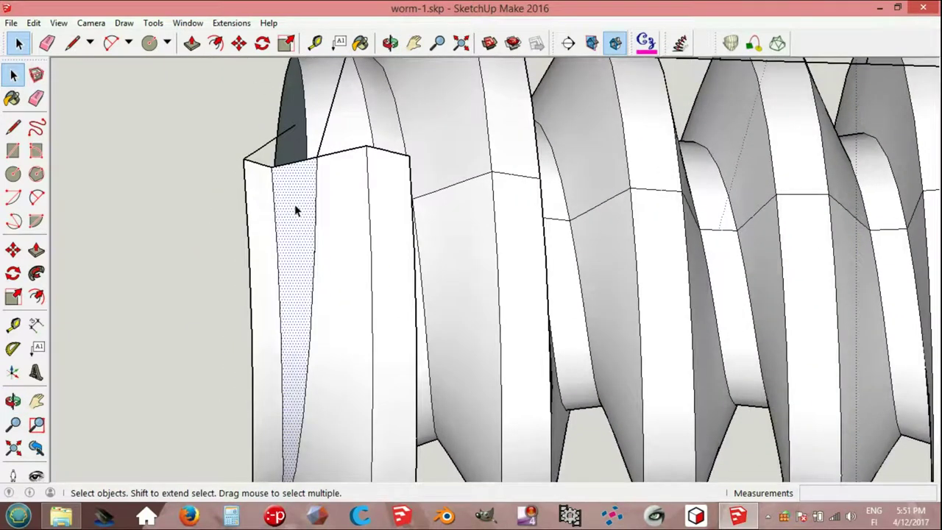
pyautogui.press('Delete')
pyautogui.click(254, 211)
pyautogui.press('Delete')
# Erase the leftover helix edges hanging beyond the worm's end.
pyautogui.moveTo(254, 182); pyautogui.dragTo(427, 204, button='middle')
pyautogui.scroll(3, 719, 193)
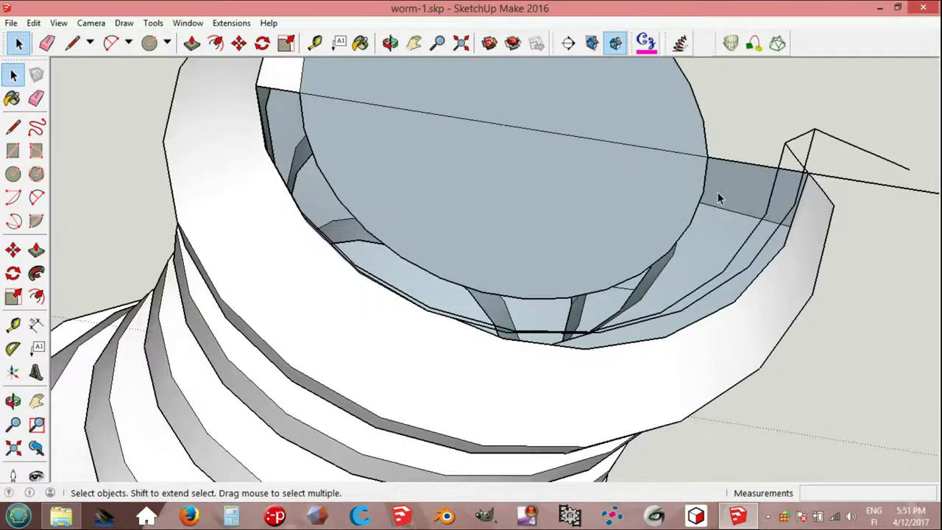
pyautogui.press('e')
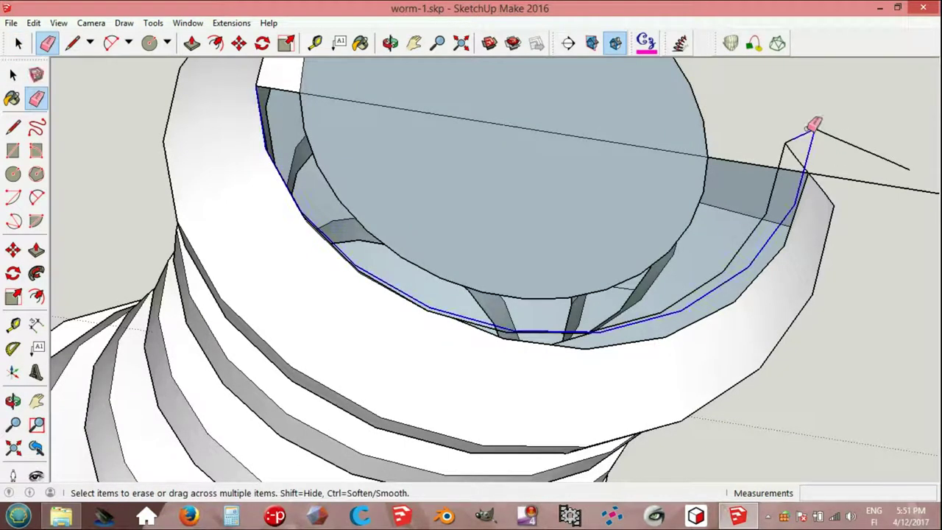
pyautogui.moveTo(810, 130); pyautogui.dragTo(807, 132)
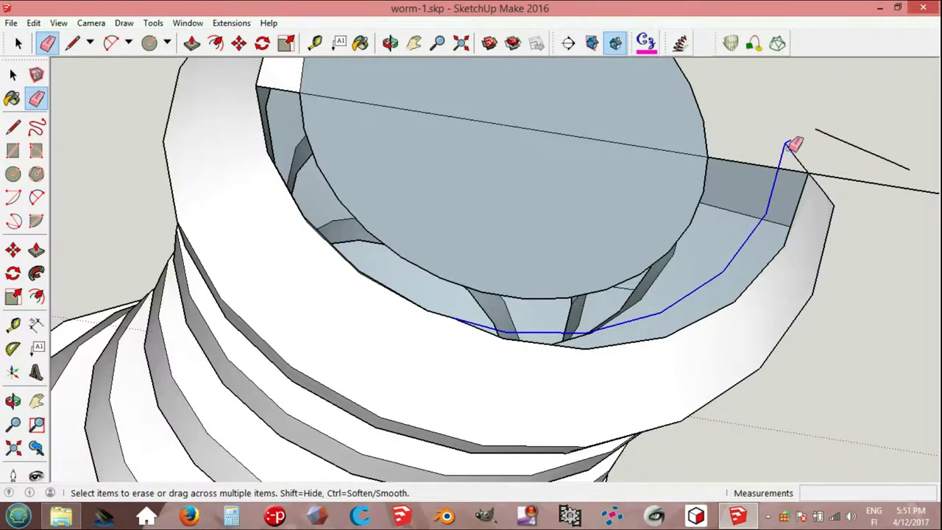
pyautogui.press('space')
pyautogui.scroll(-5, 792, 145)
pyautogui.scroll(2, 842, 180)
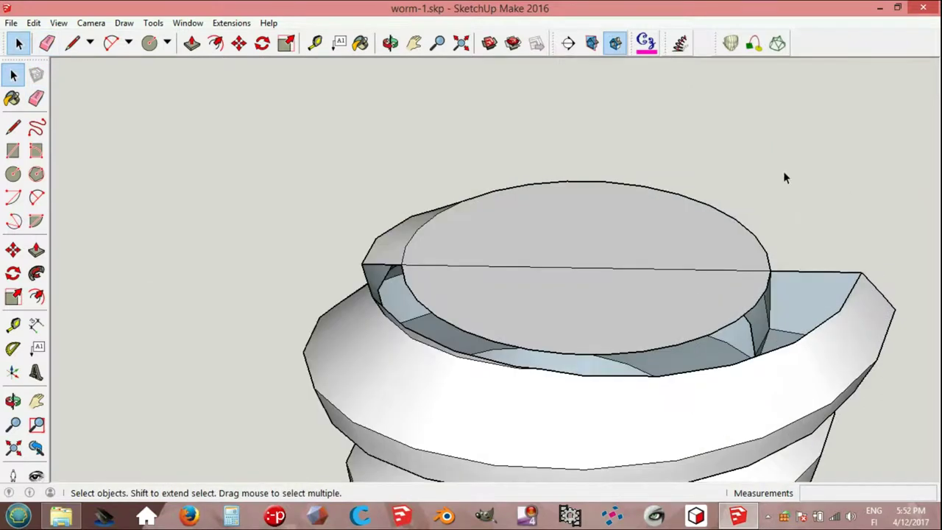
# Skin the lower half gap between the thread's edge and the end circle, including both short end edges.
pyautogui.click(778, 43)
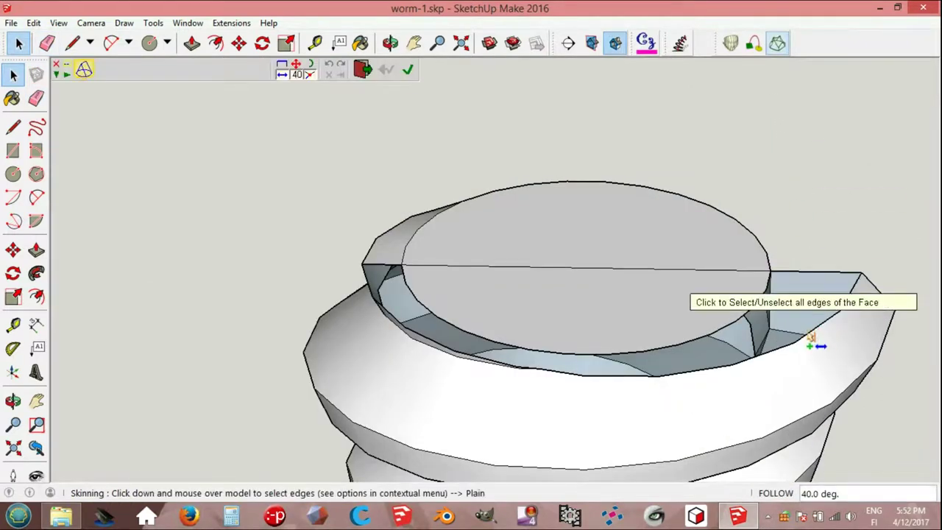
pyautogui.click(845, 323)
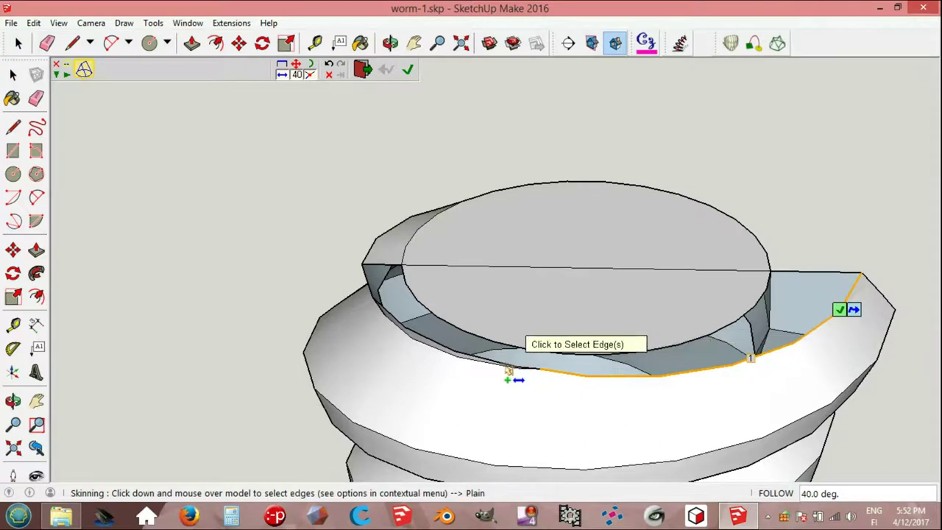
pyautogui.scroll(2, 509, 371)
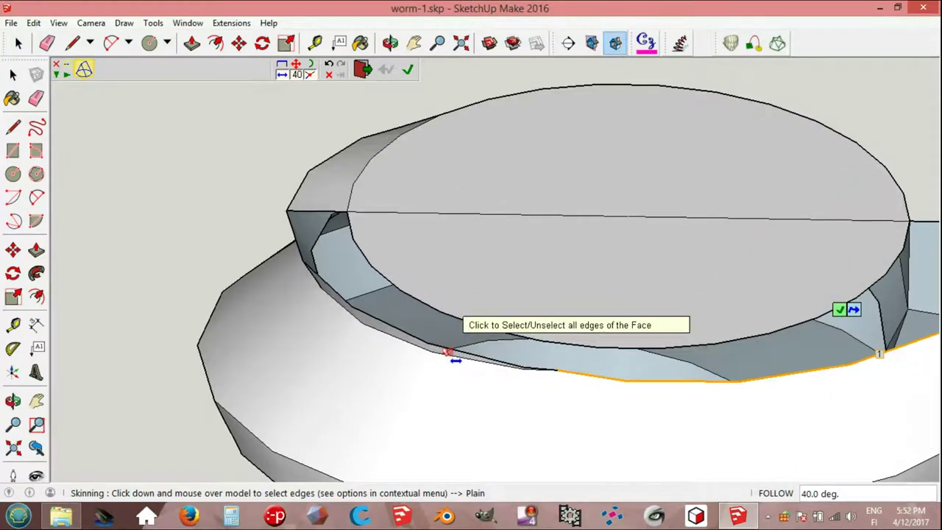
pyautogui.click(446, 352)
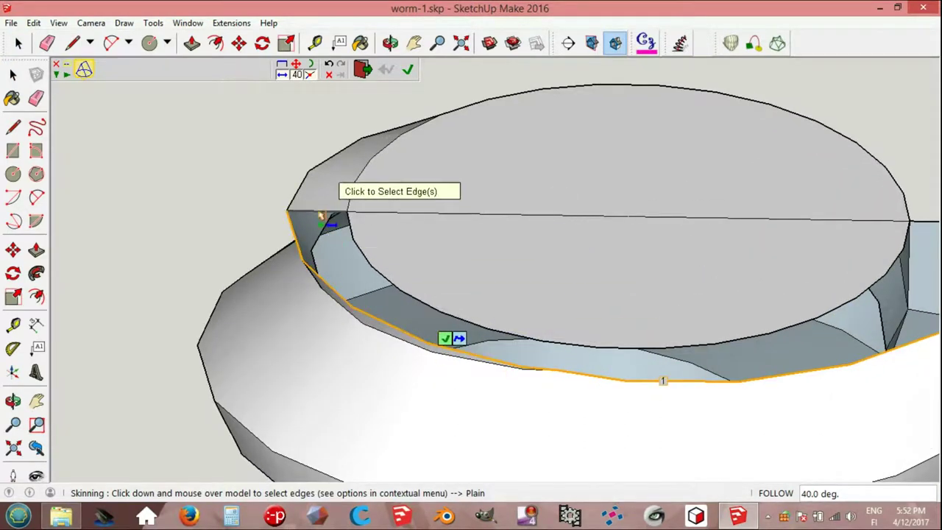
pyautogui.click(370, 259)
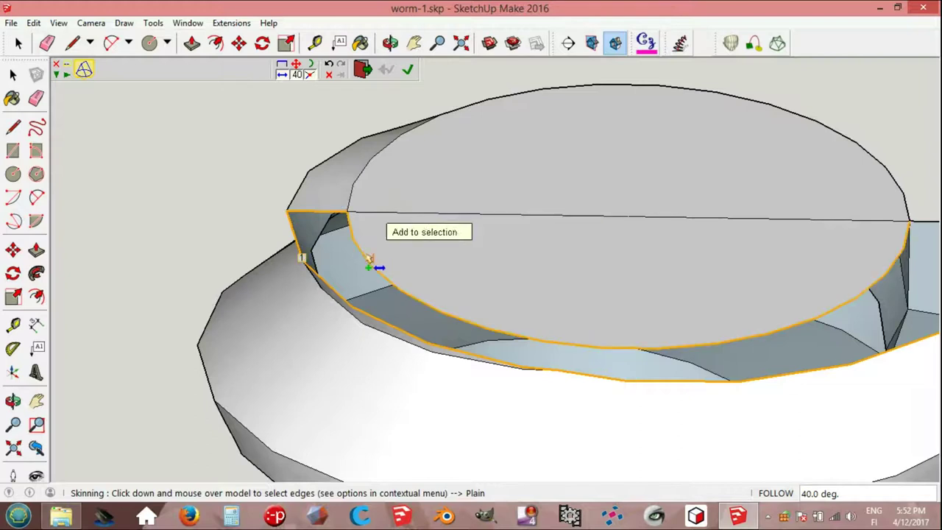
pyautogui.scroll(-4, 911, 254)
pyautogui.scroll(3, 912, 259)
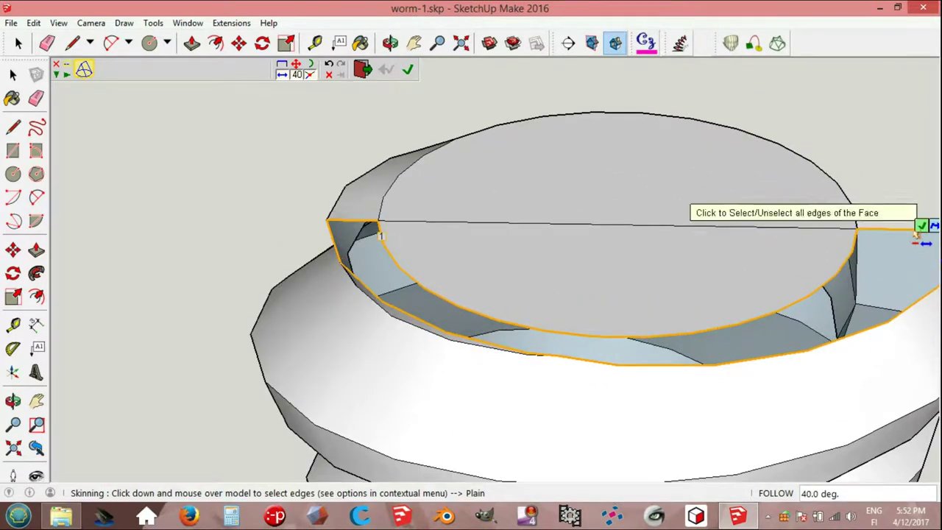
pyautogui.click(922, 226)
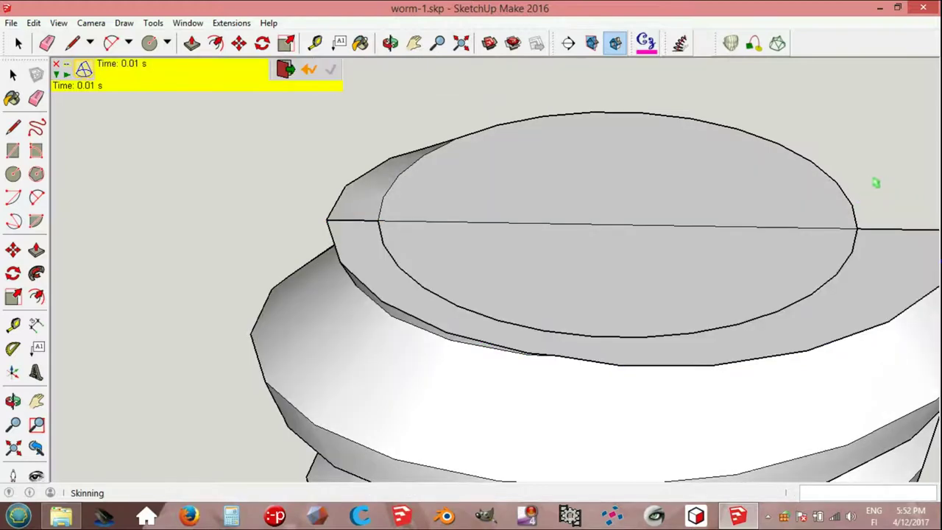
pyautogui.scroll(-4, 851, 251)
pyautogui.click(281, 74)
# Draw a straight guide line outward from the root's inner corner at the worm's other, open end.
pyautogui.moveTo(478, 353); pyautogui.dragTo(518, 406, button='middle')
pyautogui.scroll(3, 535, 341)
pyautogui.moveTo(534, 341); pyautogui.dragTo(498, 353, button='middle')
pyautogui.press('h')
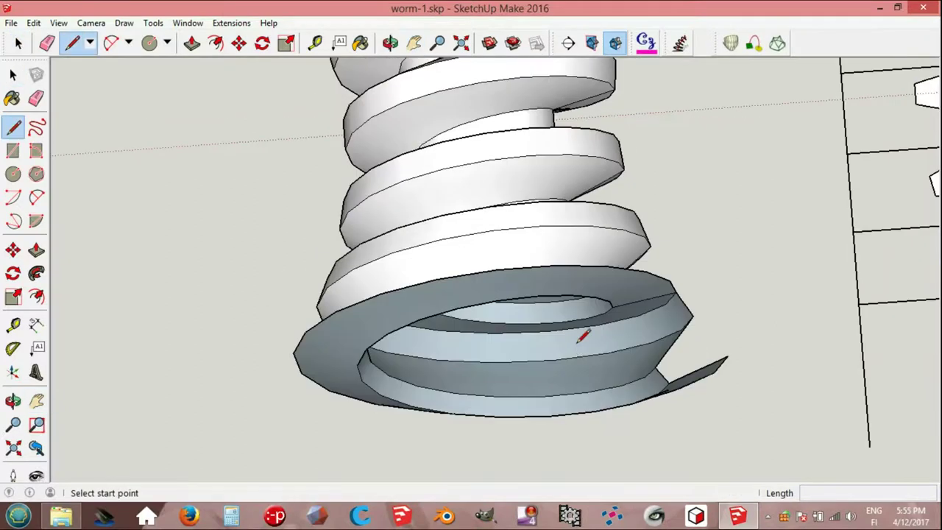
pyautogui.click(612, 305)
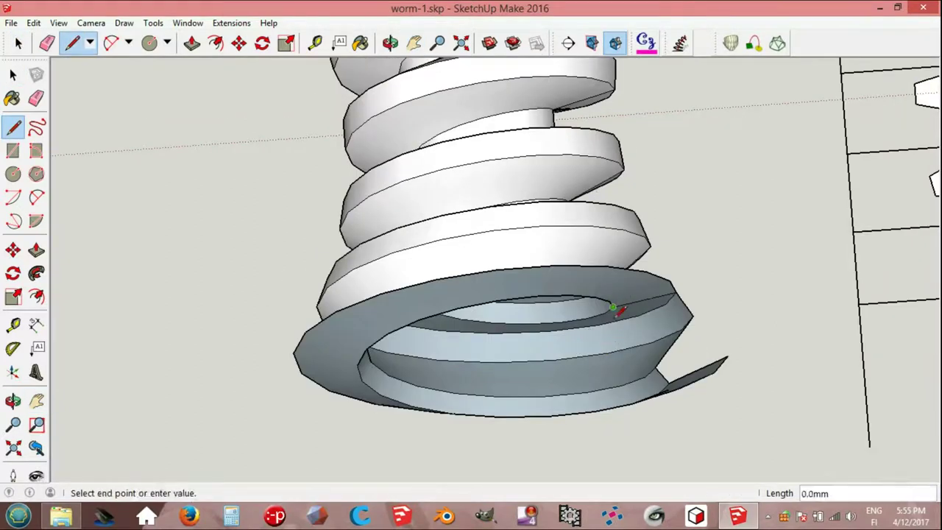
pyautogui.click(622, 453)
pyautogui.press('space')
pyautogui.moveTo(596, 424); pyautogui.dragTo(579, 357, button='middle')
# Draw a line from the open end's inner edge to the teeth's vertical reference line, marking 250 mm back along it.
pyautogui.press('l')
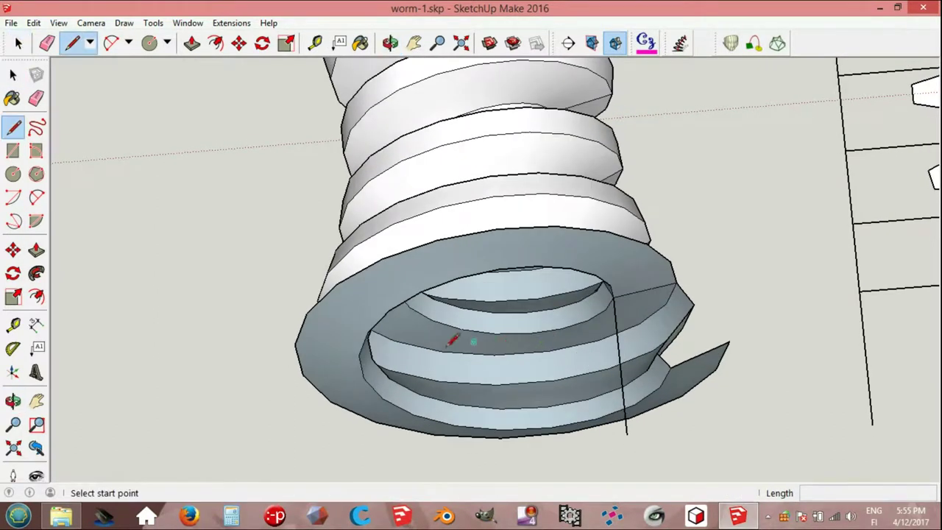
pyautogui.click(366, 351)
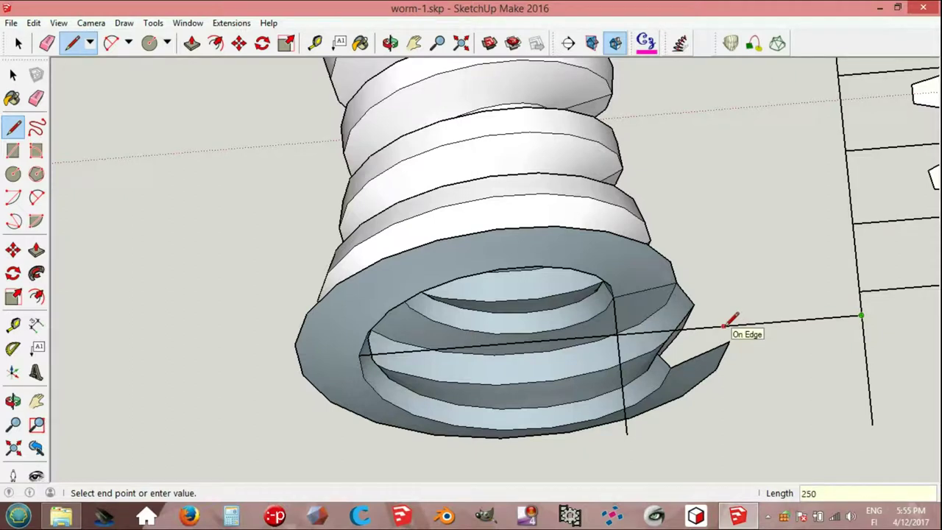
pyautogui.moveTo(538, 378); pyautogui.dragTo(513, 98, button='middle')
pyautogui.press('space')
# Draw a 30-sided circle with a radius of about 80.7 mm around the marked centre, reaching the guide line at the root.
pyautogui.press('c')
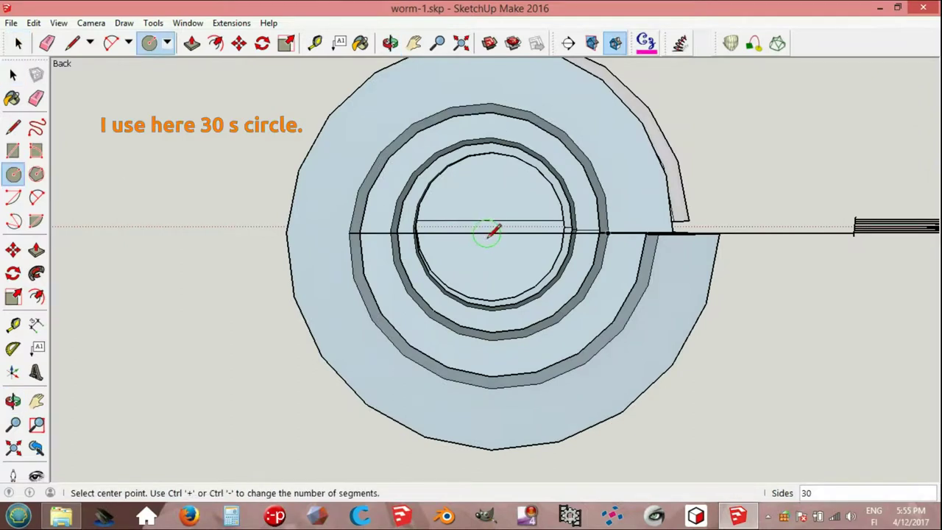
pyautogui.click(492, 233)
pyautogui.moveTo(496, 228); pyautogui.dragTo(500, 315, button='middle')
pyautogui.scroll(1, 612, 312)
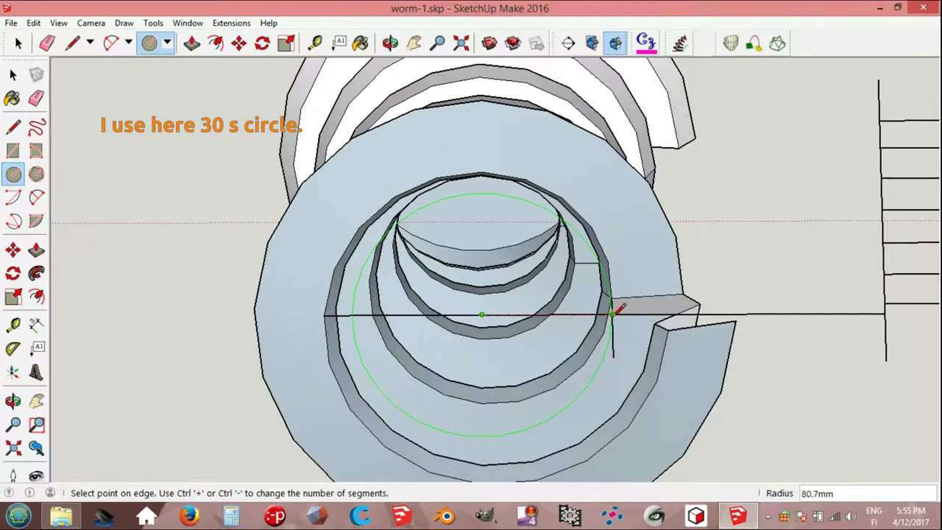
pyautogui.click(613, 314)
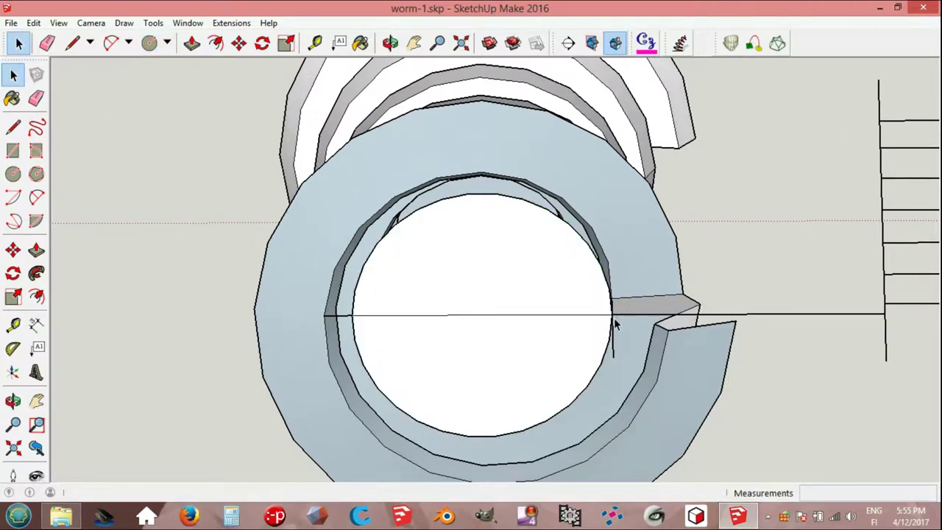
pyautogui.press('space')
# Delete the jagged flank surface surrounding the new end circle.
pyautogui.moveTo(616, 320); pyautogui.dragTo(611, 253, button='middle')
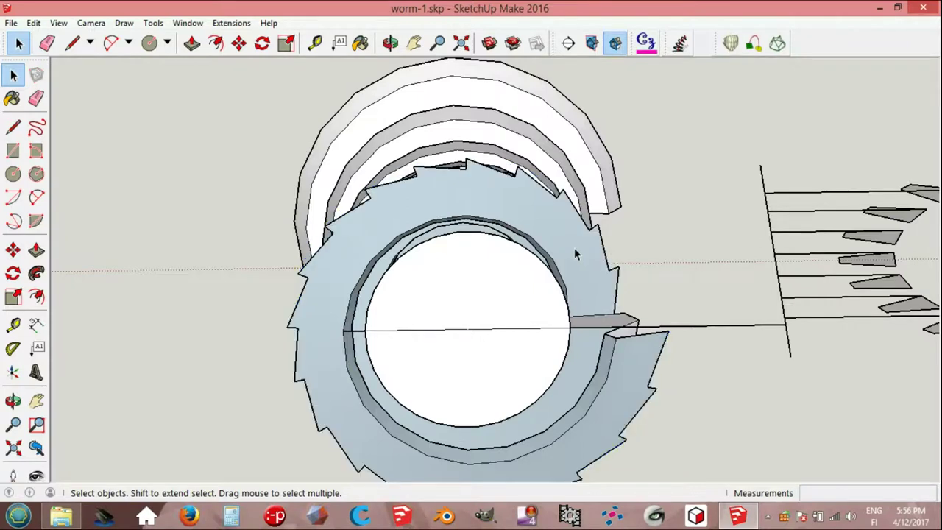
pyautogui.click(573, 246)
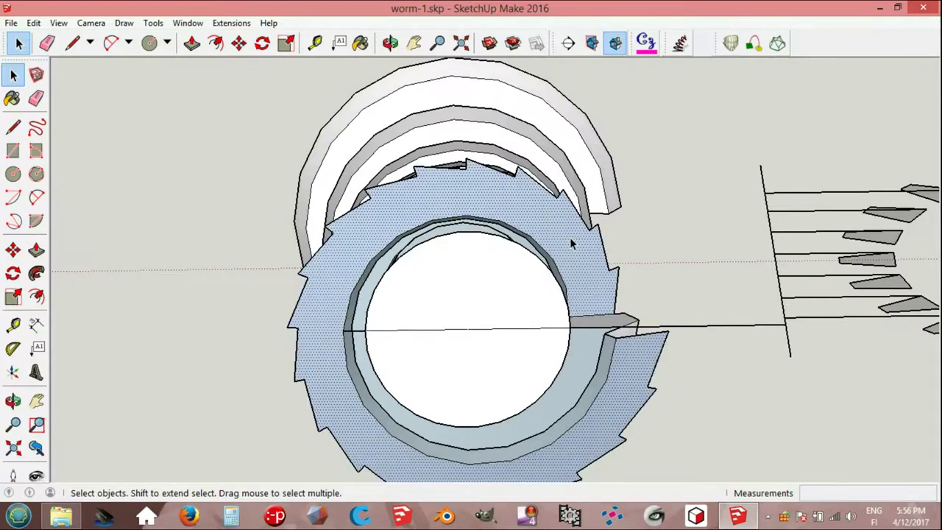
pyautogui.press('Delete')
pyautogui.moveTo(570, 237); pyautogui.dragTo(538, 185, button='middle')
# Draw a 30-sided circle larger than the thread's outer diameter, concentric with the new end circle.
pyautogui.press('c')
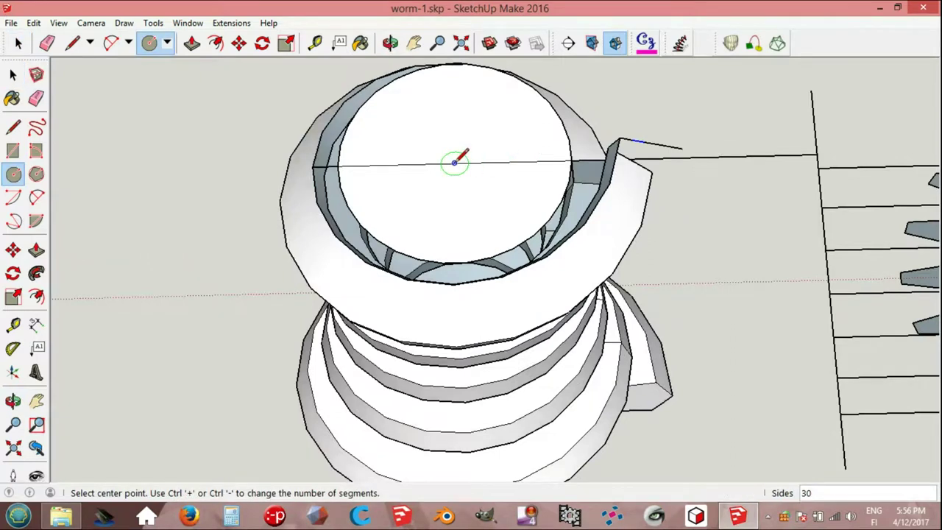
pyautogui.click(454, 163)
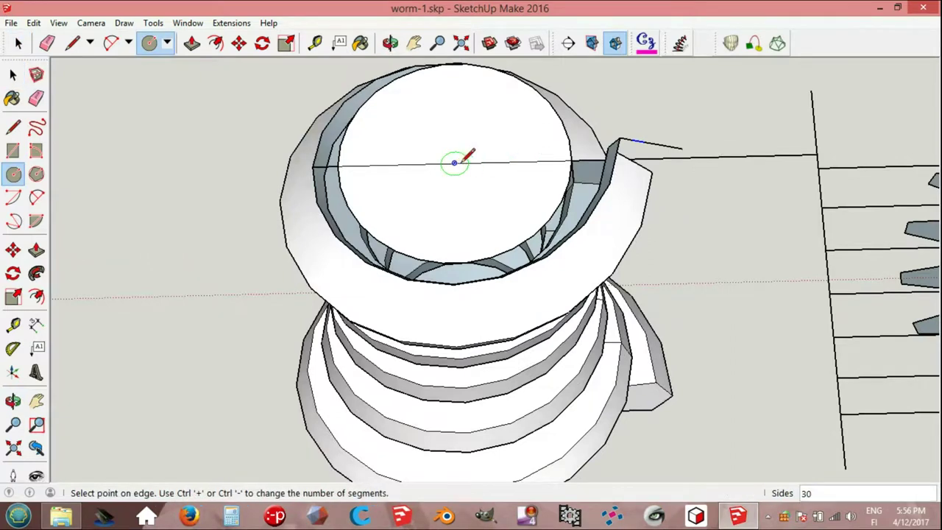
pyautogui.click(720, 175)
pyautogui.press('space')
# Intersect the large ring face with the worm's geometry, delete its outer circle and clear the leftover lines and faces.
pyautogui.click(661, 247)
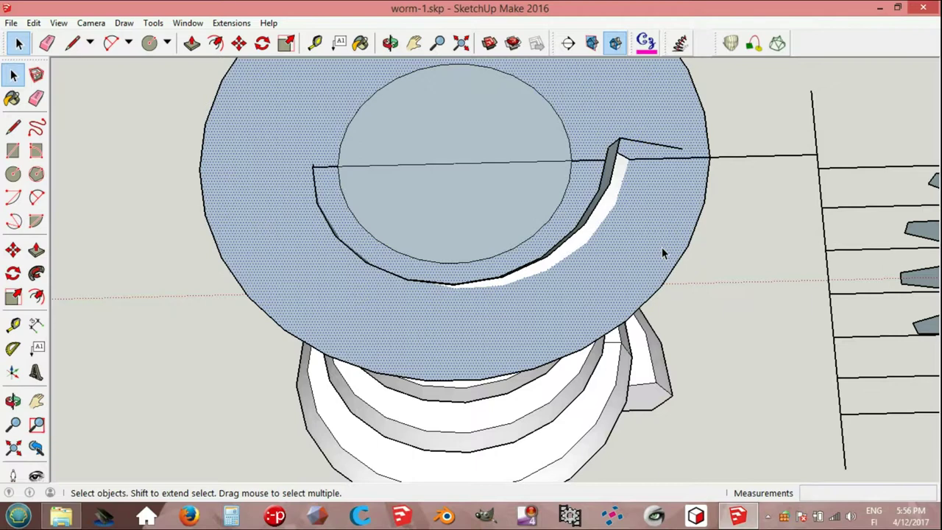
pyautogui.rightClick(662, 251)
pyautogui.moveTo(718, 337)
pyautogui.click(823, 340)
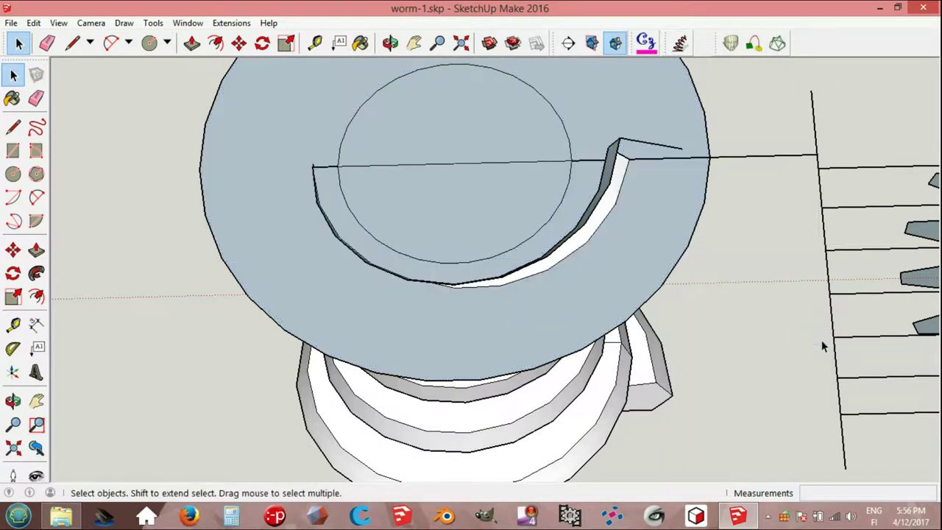
pyautogui.click(692, 243)
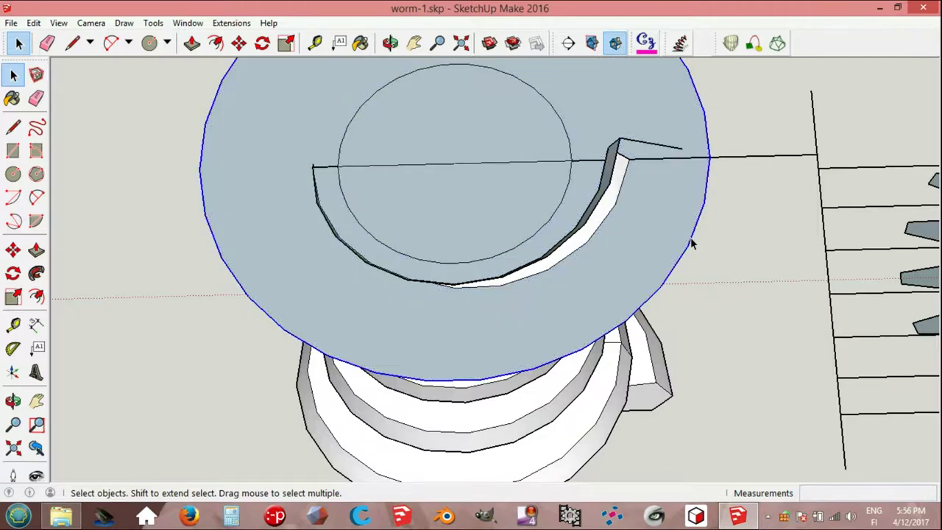
pyautogui.press('Delete')
pyautogui.moveTo(649, 270); pyautogui.dragTo(575, 262, button='middle')
pyautogui.scroll(1, 589, 222)
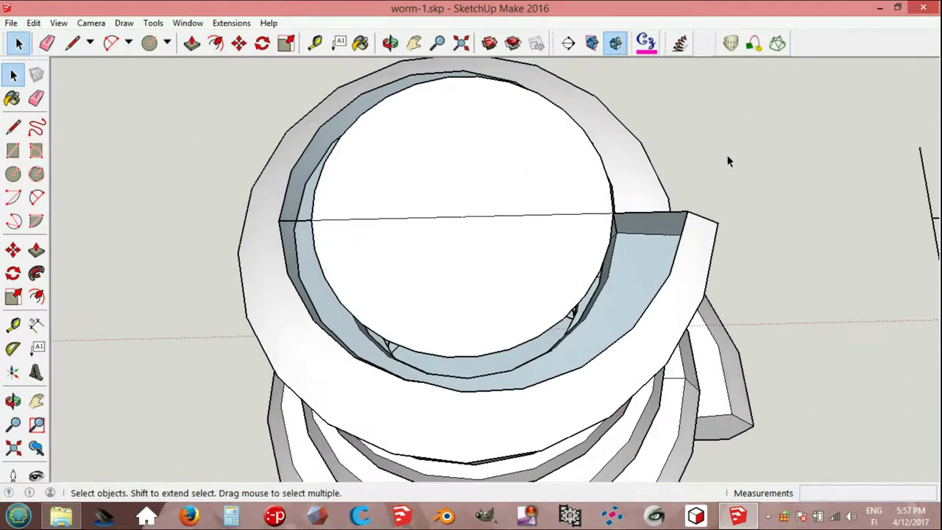
# Skin the lower half gap between the thread's edge and the circle at this end, including both short end edges.
pyautogui.click(777, 43)
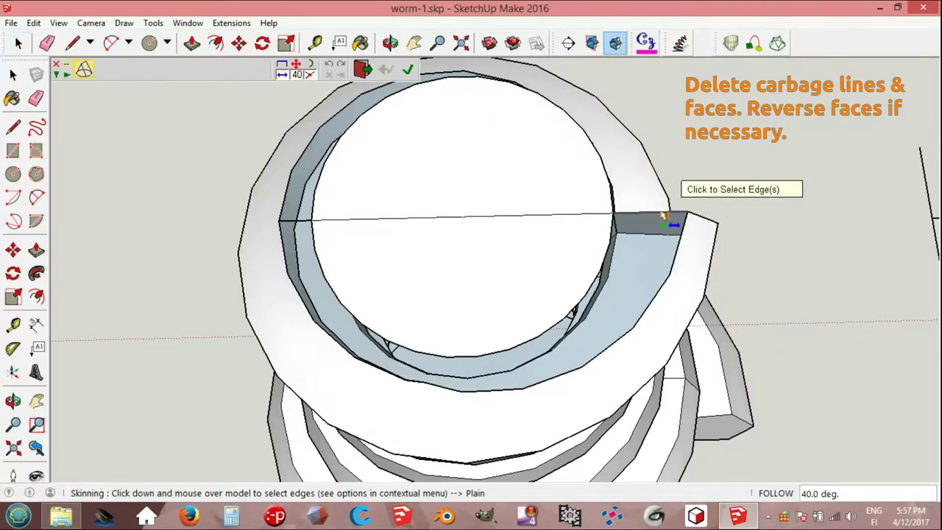
pyautogui.click(663, 287)
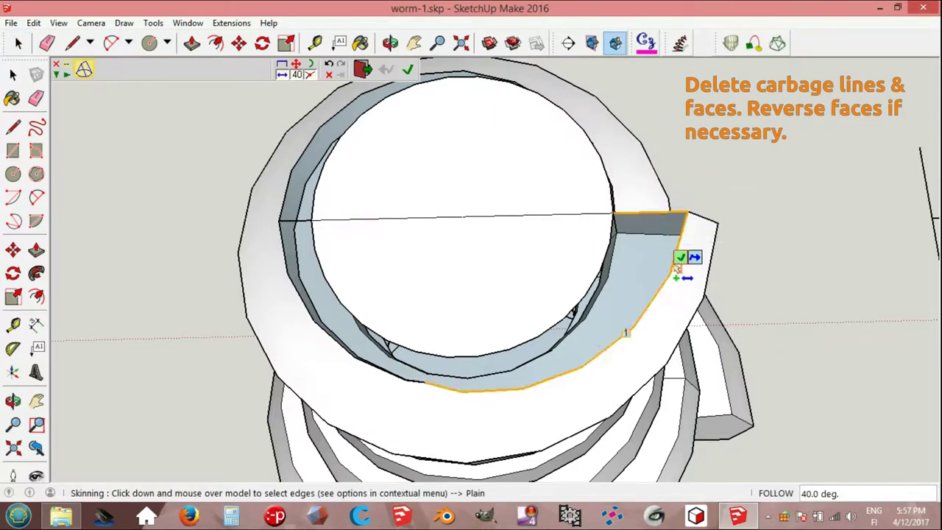
pyautogui.scroll(2, 336, 348)
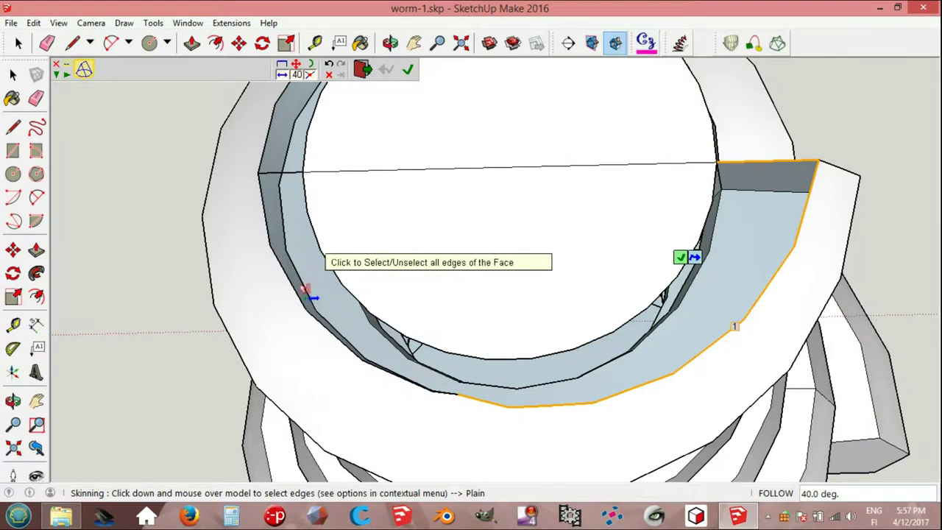
pyautogui.click(302, 294)
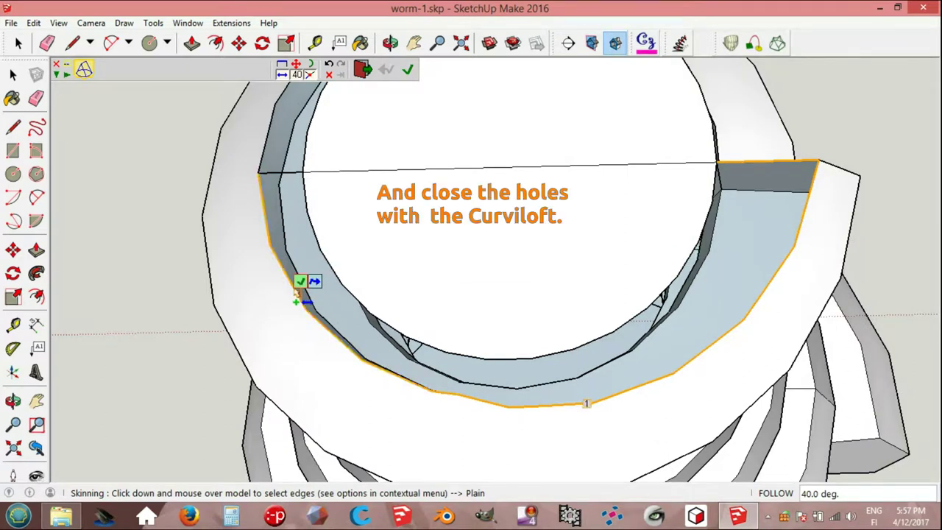
pyautogui.click(292, 178)
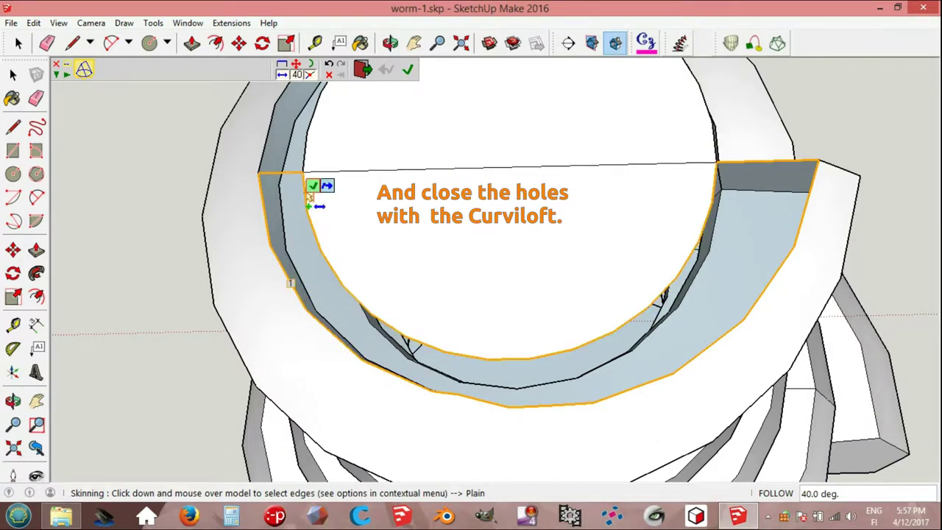
pyautogui.press('Return')
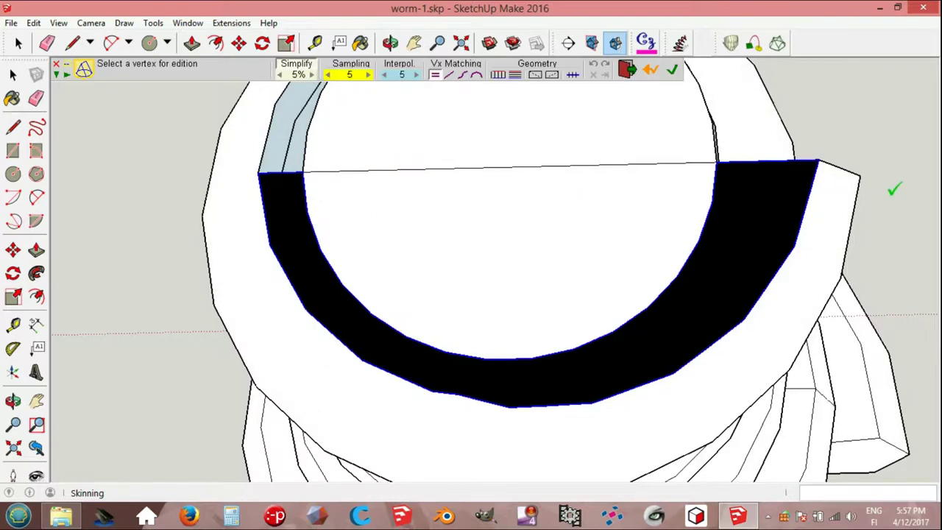
pyautogui.click(894, 189)
# Select the whole closed worm.
pyautogui.moveTo(864, 248); pyautogui.dragTo(528, 382, button='middle')
pyautogui.press('space')
pyautogui.moveTo(330, 139); pyautogui.dragTo(613, 454)
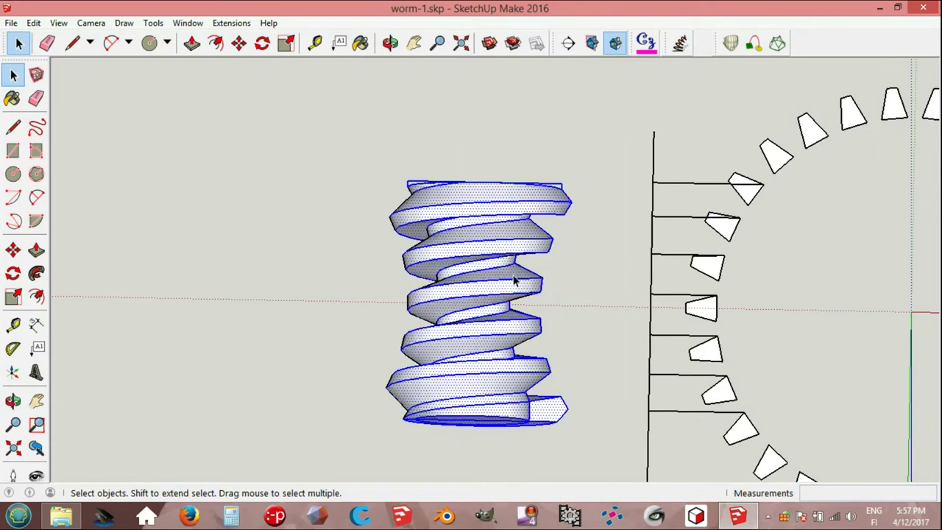